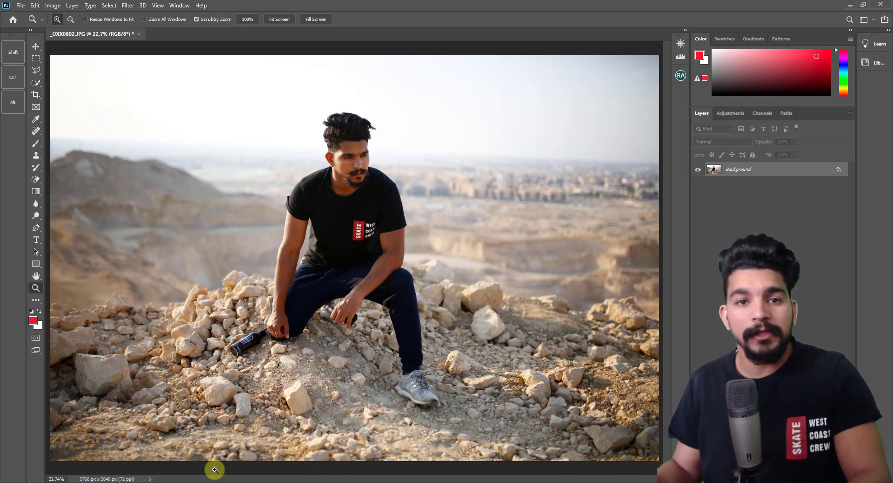
Step: Zoom out on the desert photo and bring up the Documents folder in File Explorer
{"action": "mouse_move", "coordinate": [369, 168]}
{"action": "left_mouse_down"}
{"action": "mouse_move", "coordinate": [392, 171]}
{"action": "mouse_move", "coordinate": [364, 176]}
{"action": "mouse_move", "coordinate": [367, 194]}
{"action": "mouse_move", "coordinate": [331, 225]}
{"action": "left_mouse_up"}
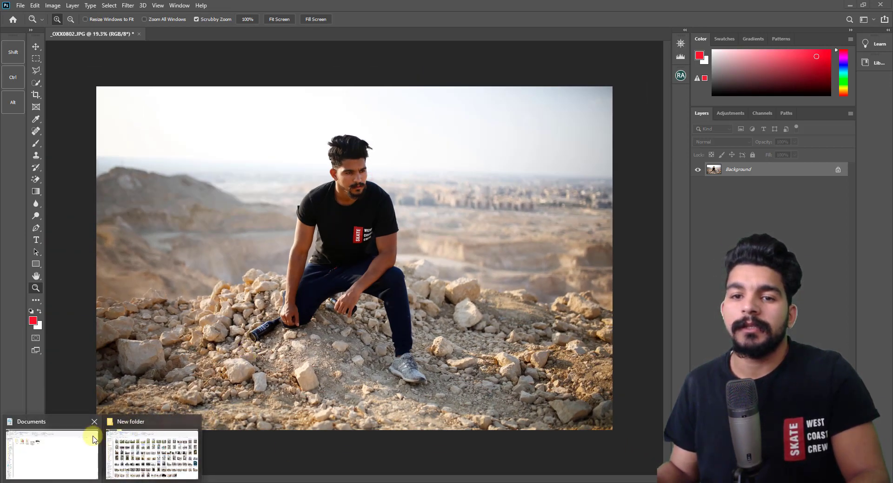
{"action": "left_click", "coordinate": [64, 448]}
Step: Preview the feathers PNG full size in Photos, then close the preview
{"action": "left_click", "coordinate": [310, 113]}
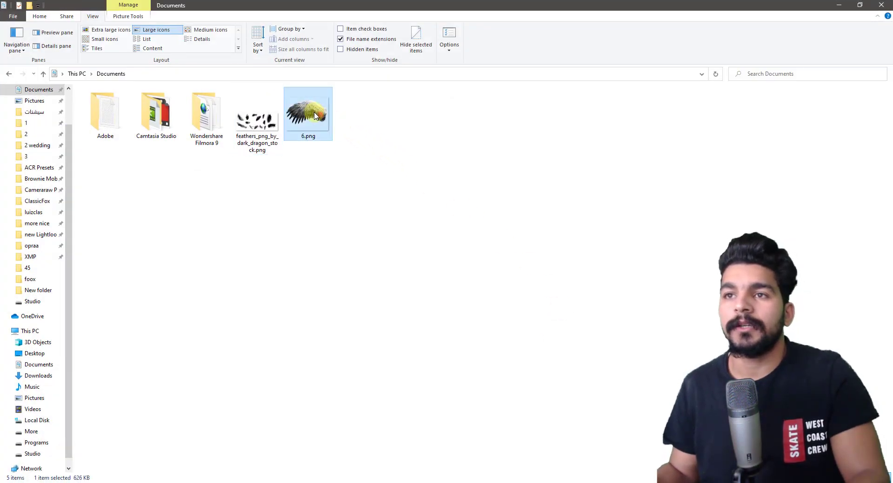
{"action": "left_click", "coordinate": [259, 133]}
{"action": "double_click", "coordinate": [259, 133]}
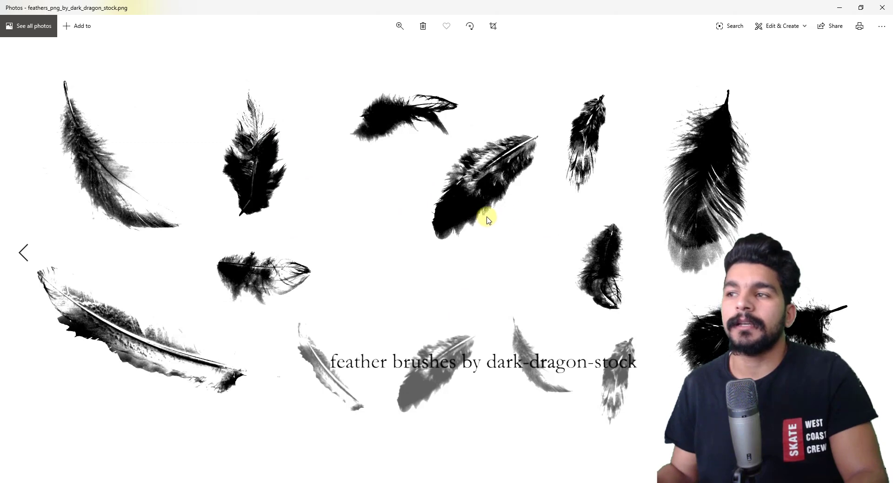
{"action": "left_click", "coordinate": [882, 7]}
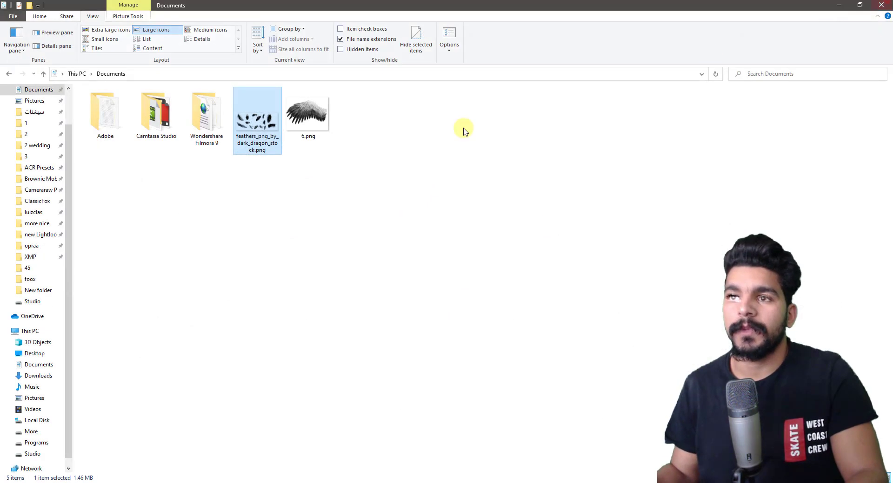
Step: Drag the 6.png wing file from Documents over to Photoshop
{"action": "left_click", "coordinate": [315, 134]}
{"action": "mouse_move", "coordinate": [314, 123]}
{"action": "left_mouse_down"}
{"action": "mouse_move", "coordinate": [408, 203]}
{"action": "mouse_move", "coordinate": [326, 189]}
{"action": "left_mouse_up"}
{"action": "key", "text": "alt+Tab"}
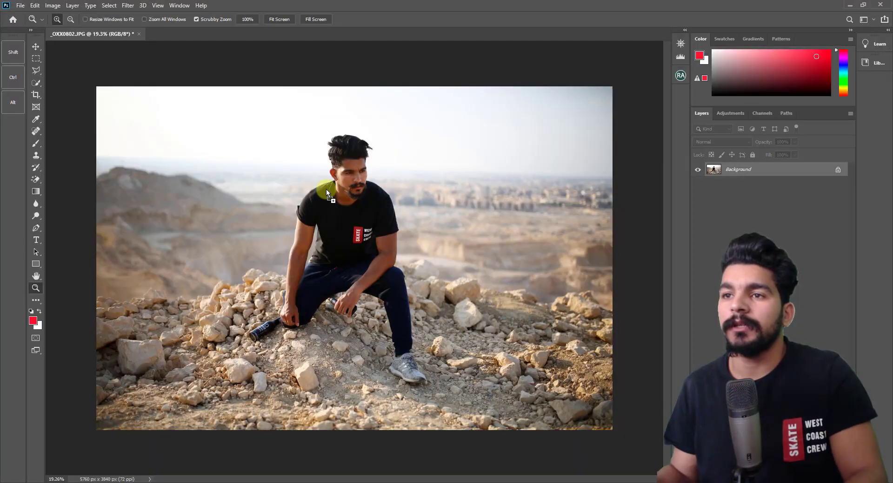
Step: Place 6.png as a new layer, enlarged and tilted about 16 degrees behind the man's left shoulder
{"action": "left_click_drag", "start_coordinate": [388, 243], "coordinate": [279, 207]}
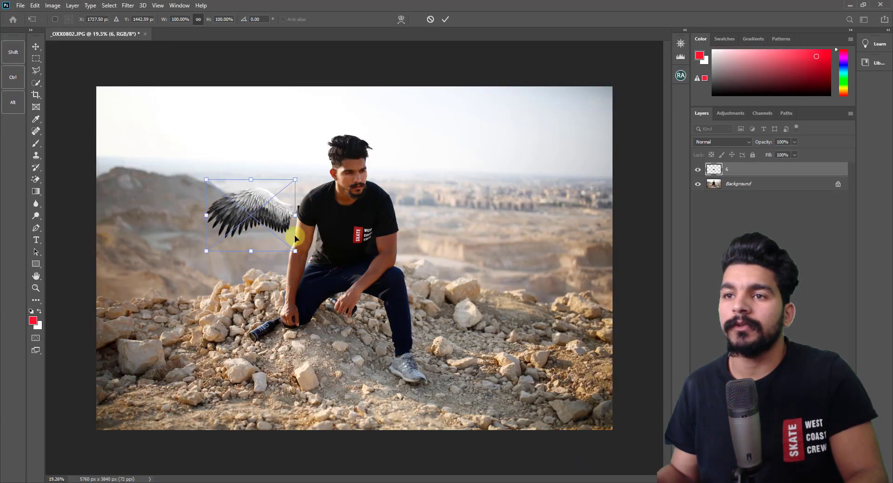
{"action": "left_click_drag", "start_coordinate": [295, 251], "coordinate": [453, 378]}
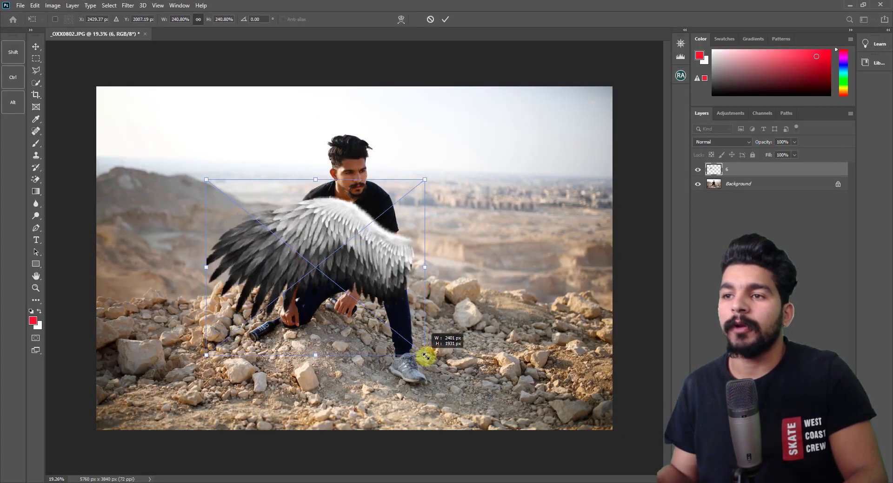
{"action": "left_click_drag", "start_coordinate": [380, 322], "coordinate": [276, 267]}
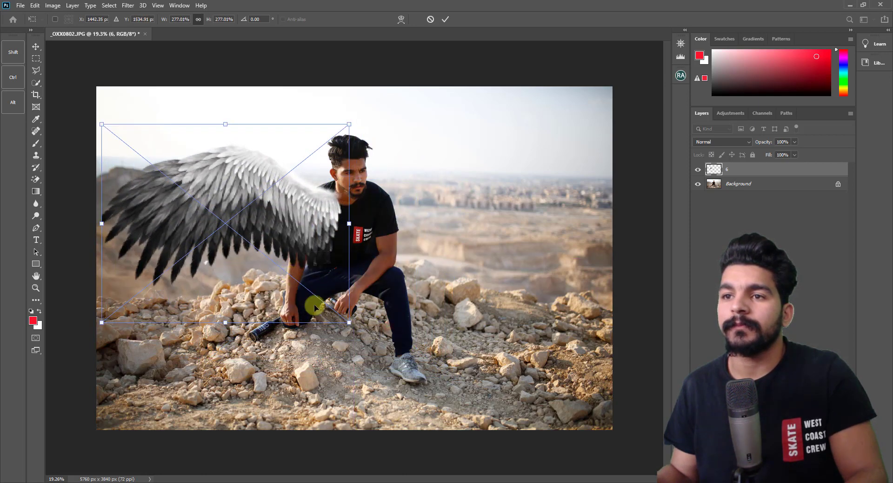
{"action": "left_click_drag", "start_coordinate": [350, 324], "coordinate": [353, 328]}
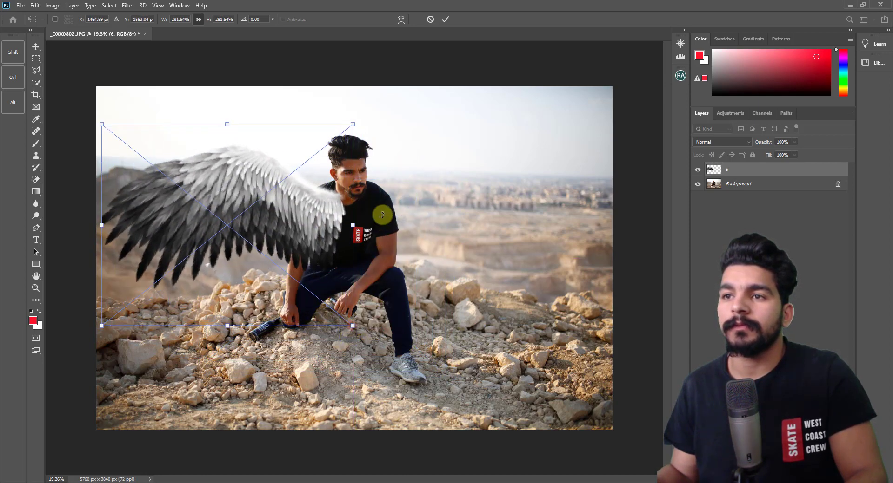
{"action": "mouse_move", "coordinate": [382, 216]}
{"action": "left_mouse_down"}
{"action": "mouse_move", "coordinate": [378, 257]}
{"action": "mouse_move", "coordinate": [331, 237]}
{"action": "left_mouse_up"}
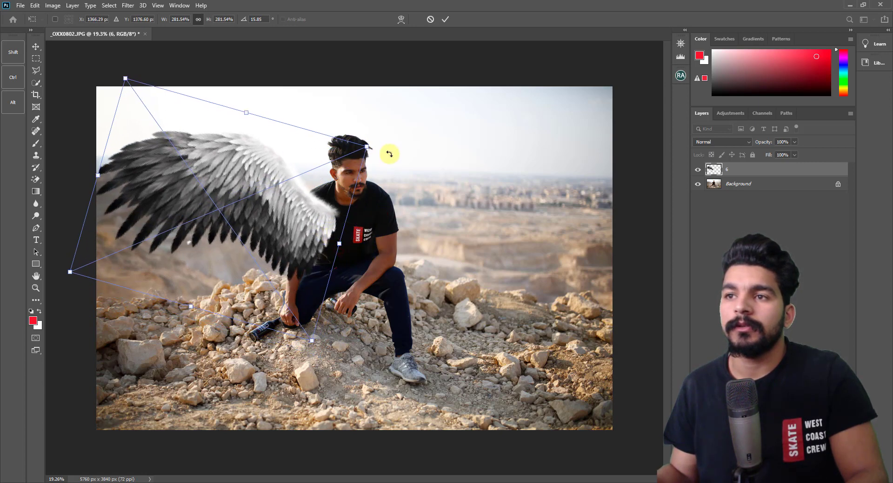
{"action": "mouse_move", "coordinate": [369, 148]}
{"action": "left_mouse_down"}
{"action": "mouse_move", "coordinate": [357, 161]}
{"action": "mouse_move", "coordinate": [352, 153]}
{"action": "left_mouse_up"}
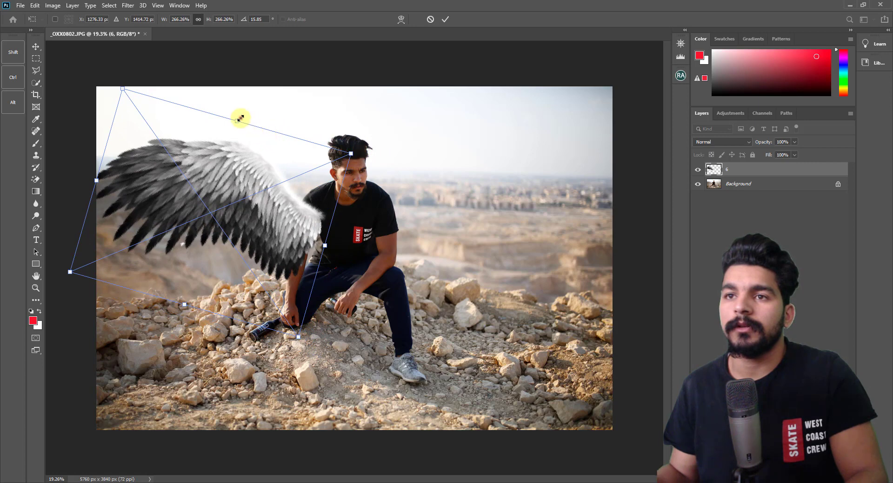
{"action": "left_click_drag", "start_coordinate": [240, 118], "coordinate": [235, 124]}
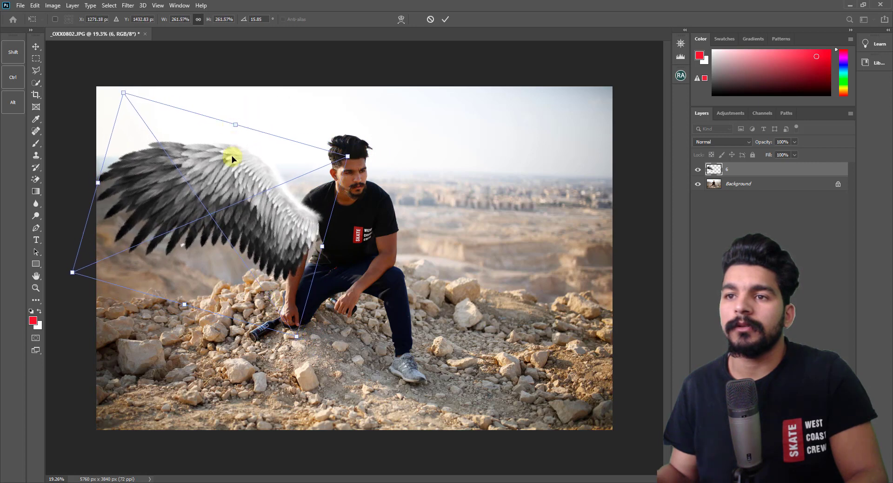
{"action": "left_click_drag", "start_coordinate": [233, 159], "coordinate": [250, 155]}
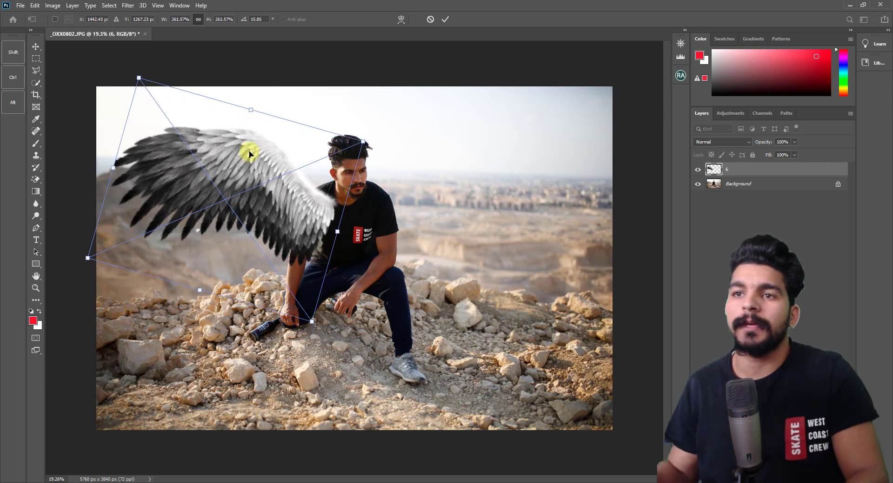
{"action": "key", "text": "Return"}
{"action": "key", "text": "z"}
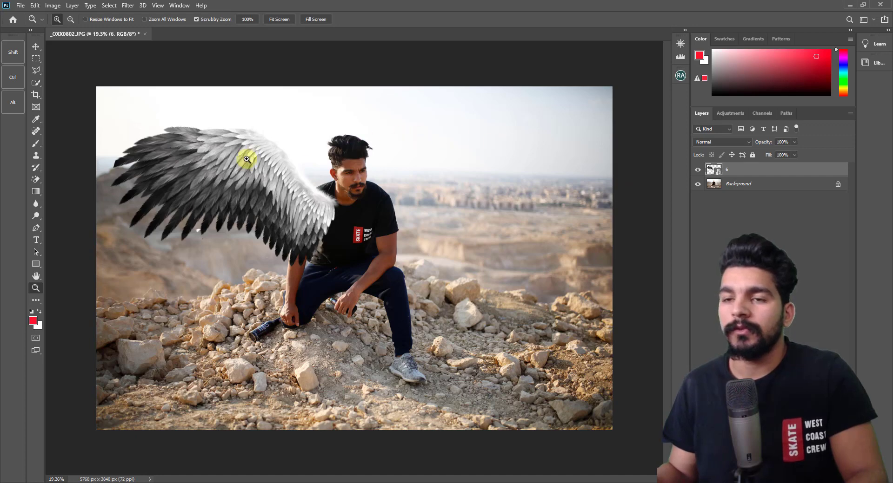
Step: Duplicate the wing, flip the copy horizontally and move it to the man's right side
{"action": "key", "text": "ctrl+j"}
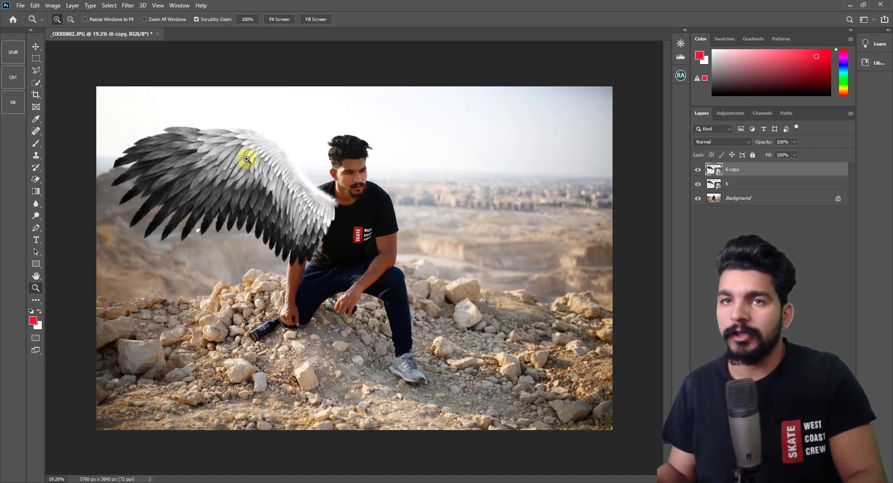
{"action": "left_click", "coordinate": [40, 52]}
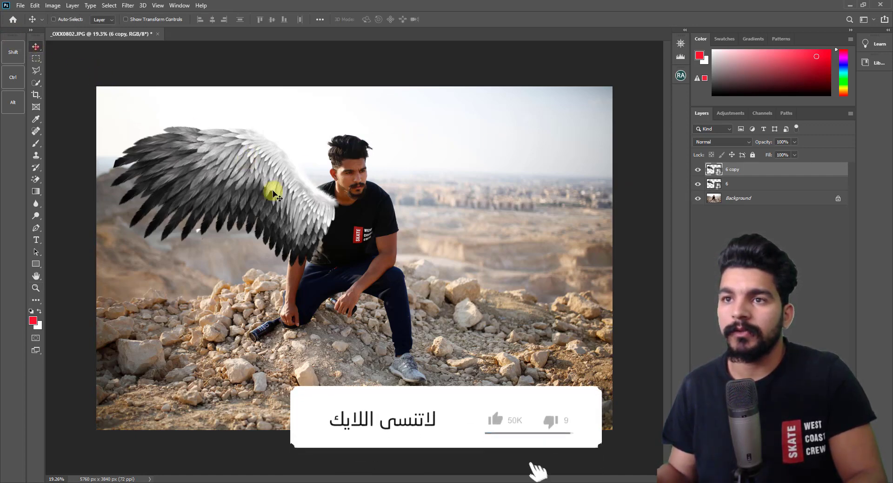
{"action": "mouse_move", "coordinate": [271, 189]}
{"action": "left_mouse_down"}
{"action": "mouse_move", "coordinate": [388, 209]}
{"action": "mouse_move", "coordinate": [375, 209]}
{"action": "mouse_move", "coordinate": [377, 193]}
{"action": "left_mouse_up"}
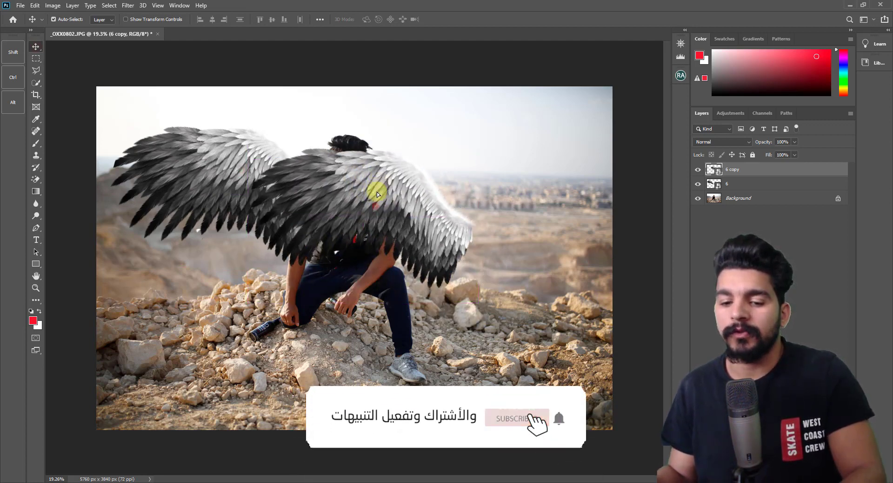
{"action": "key", "text": "ctrl+t"}
{"action": "right_click", "coordinate": [392, 181]}
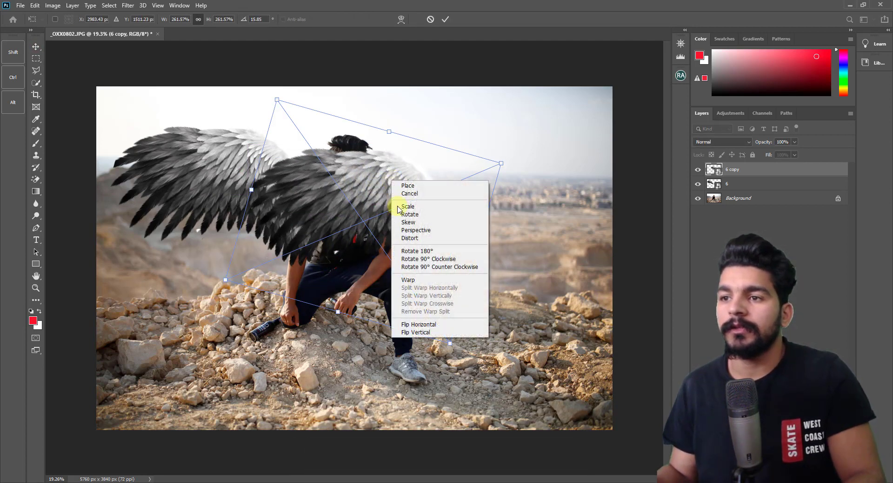
{"action": "right_click", "coordinate": [365, 216]}
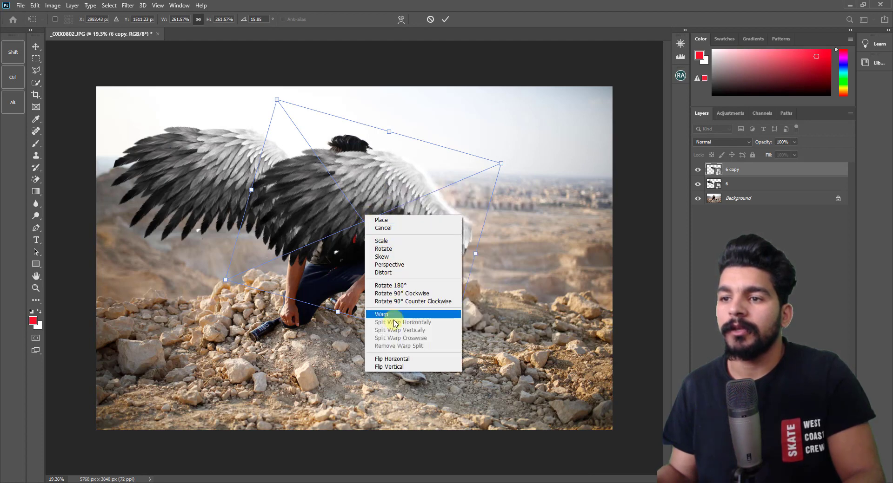
{"action": "left_click", "coordinate": [389, 358]}
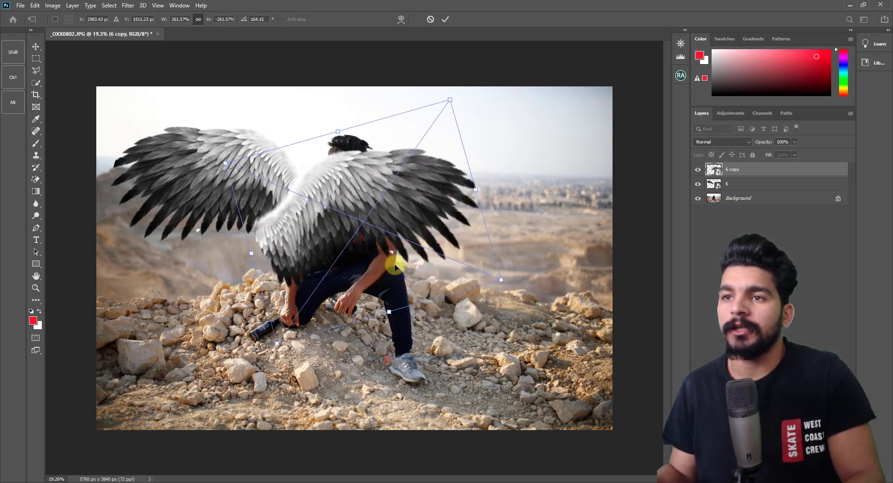
{"action": "mouse_move", "coordinate": [379, 239]}
{"action": "left_mouse_down"}
{"action": "mouse_move", "coordinate": [463, 237]}
{"action": "mouse_move", "coordinate": [464, 225]}
{"action": "left_mouse_up"}
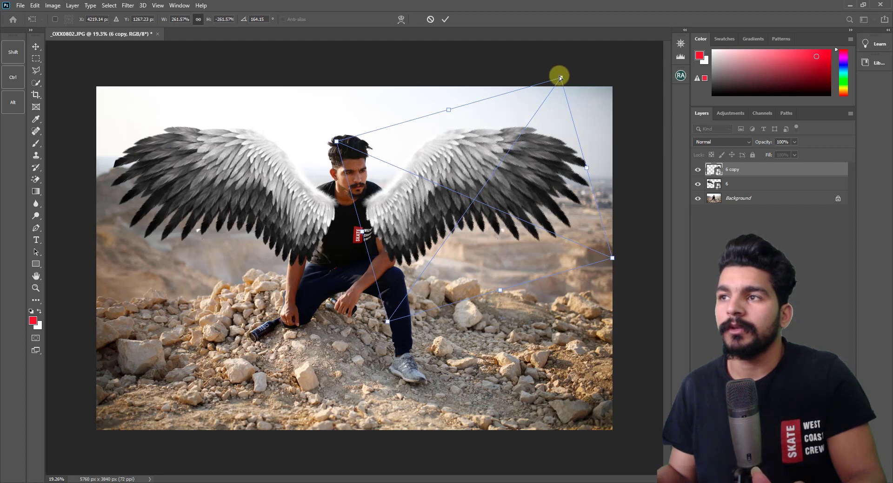
Step: Reshape the mirrored wing's corners and edges so it spreads rightward matching the left wing
{"action": "left_click_drag", "start_coordinate": [559, 78], "coordinate": [553, 114]}
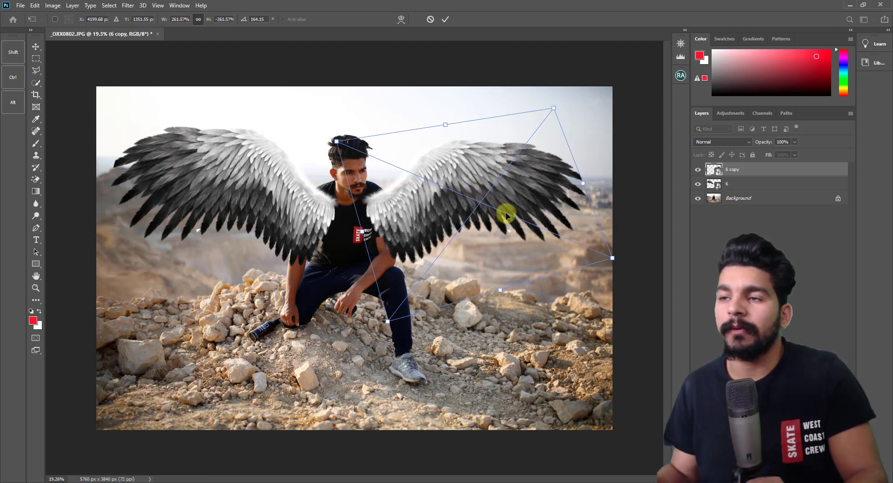
{"action": "left_click_drag", "start_coordinate": [612, 259], "coordinate": [594, 259]}
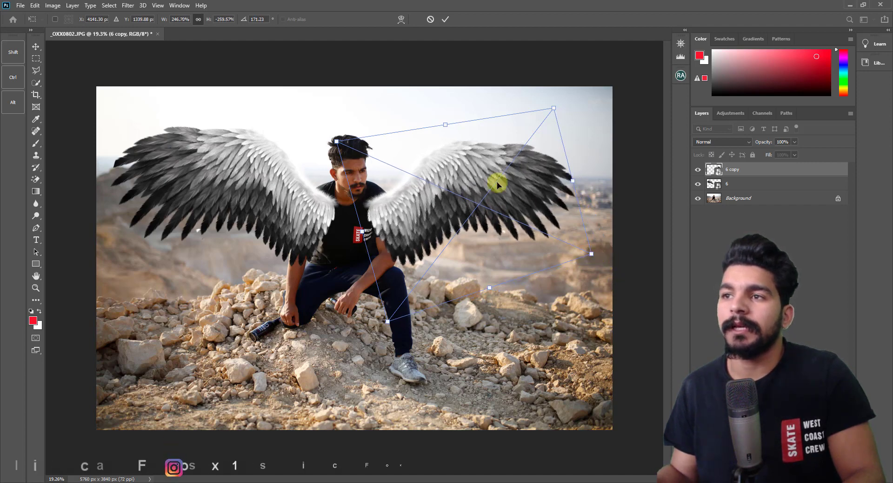
{"action": "left_click_drag", "start_coordinate": [443, 126], "coordinate": [445, 125]}
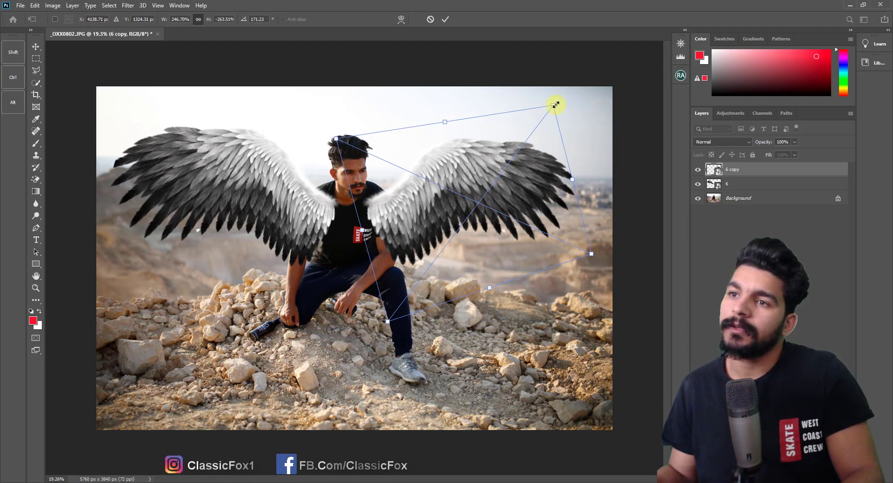
{"action": "left_click_drag", "start_coordinate": [554, 105], "coordinate": [544, 116]}
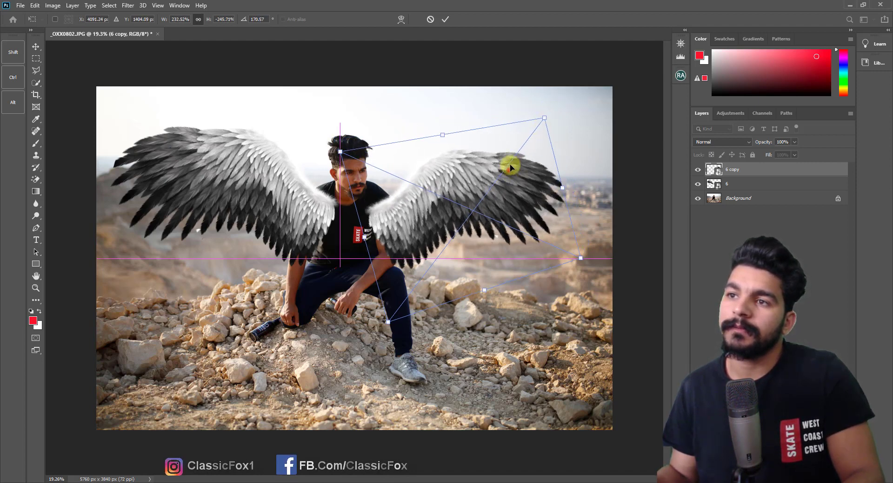
{"action": "left_click_drag", "start_coordinate": [509, 169], "coordinate": [509, 160]}
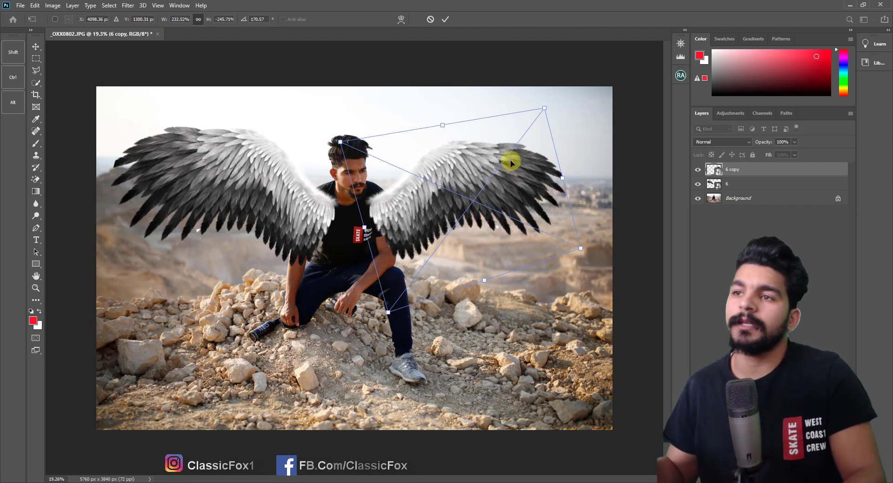
Step: Merge both wing layers into 6 copy, hide it, and select the Background layer
{"action": "key", "text": "Return"}
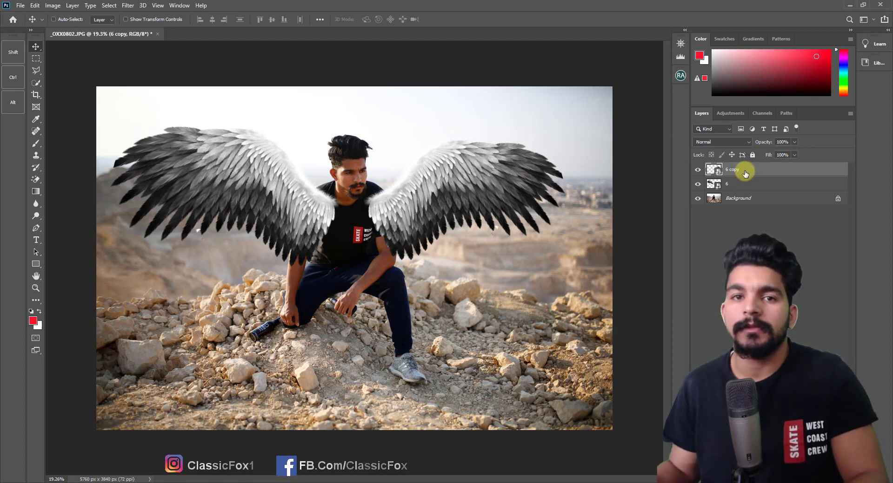
{"action": "key", "text": "ctrl"}
{"action": "left_click", "coordinate": [739, 183], "text": "ctrl"}
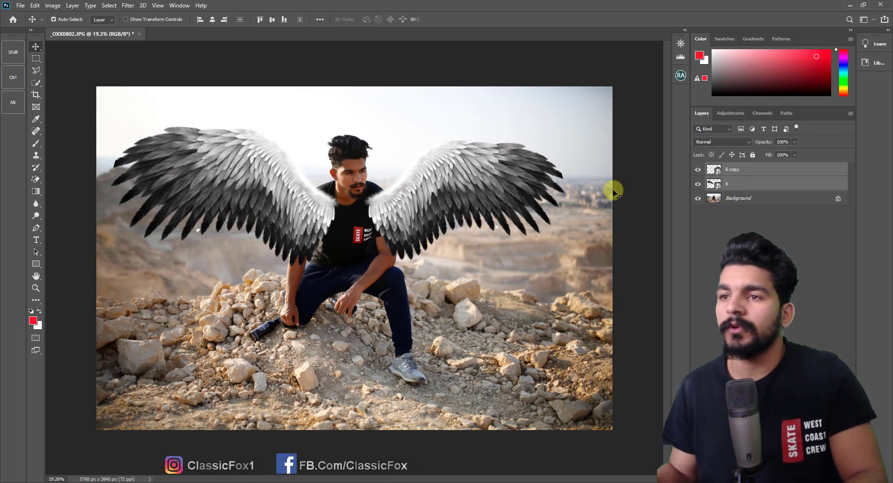
{"action": "key", "text": "ctrl+e"}
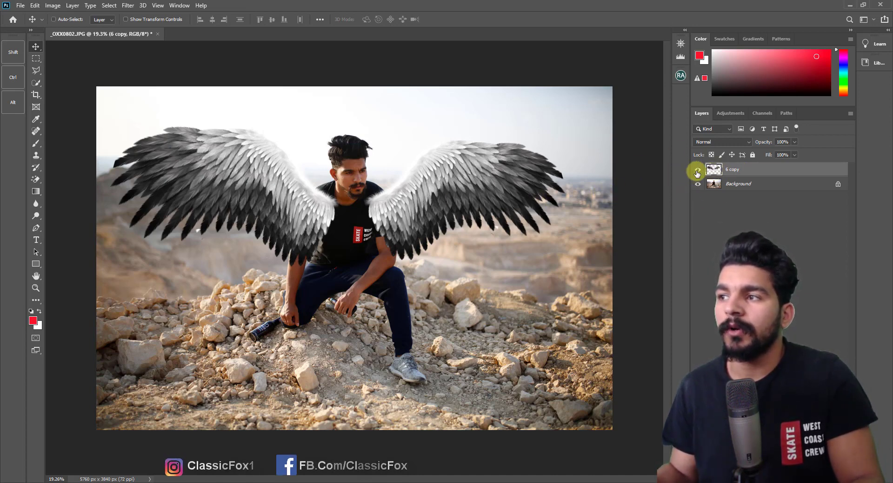
{"action": "left_click", "coordinate": [696, 173]}
{"action": "left_click", "coordinate": [722, 184]}
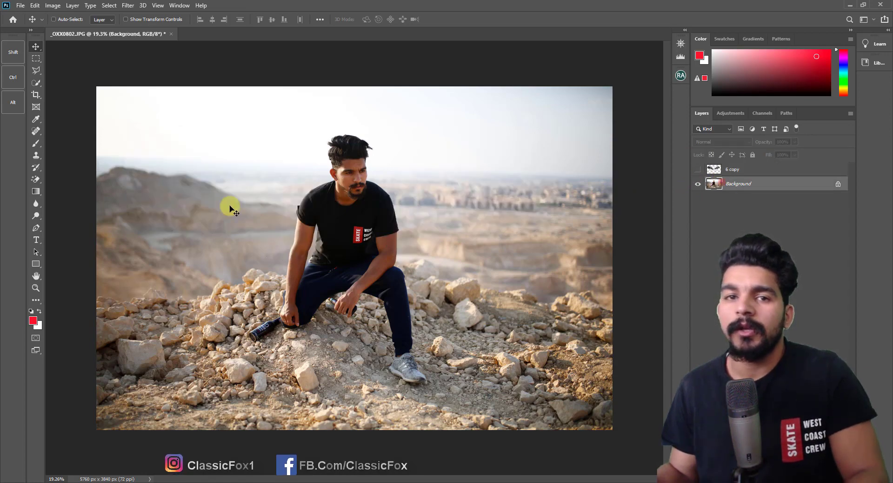
{"action": "left_click", "coordinate": [36, 288]}
{"action": "left_click_drag", "start_coordinate": [305, 213], "coordinate": [377, 247]}
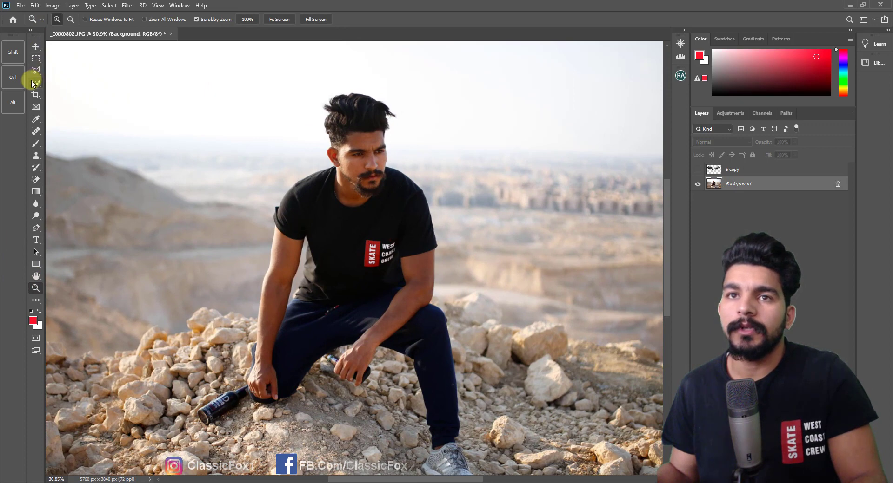
Step: Quick-select the man's head, hair, body, leg down to the shoe and upper arm with a smaller brush
{"action": "left_click", "coordinate": [36, 83]}
{"action": "key", "text": "bracketleft"}
{"action": "key", "text": "bracketleft"}
{"action": "key", "text": "bracketleft"}
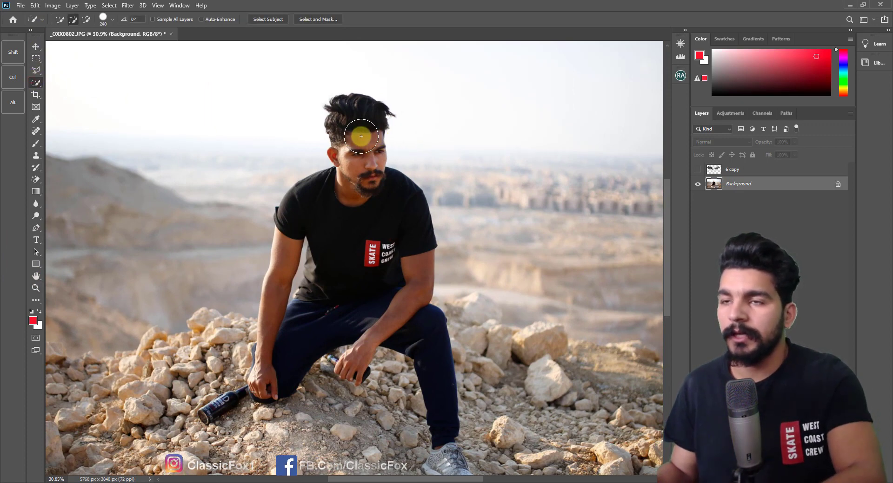
{"action": "mouse_move", "coordinate": [359, 133]}
{"action": "left_mouse_down"}
{"action": "mouse_move", "coordinate": [351, 158]}
{"action": "mouse_move", "coordinate": [407, 271]}
{"action": "mouse_move", "coordinate": [422, 244]}
{"action": "mouse_move", "coordinate": [421, 307]}
{"action": "left_mouse_up"}
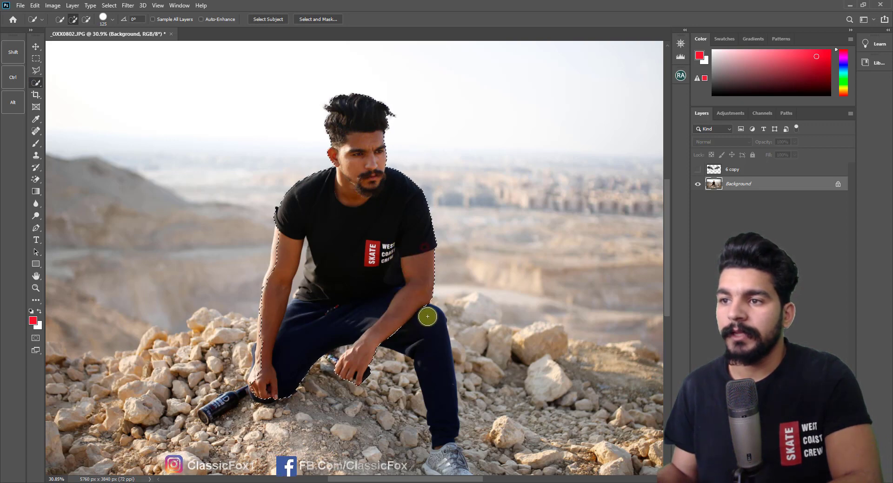
{"action": "left_click_drag", "start_coordinate": [442, 338], "coordinate": [445, 393]}
{"action": "mouse_move", "coordinate": [285, 260]}
{"action": "left_mouse_down"}
{"action": "mouse_move", "coordinate": [284, 219]}
{"action": "mouse_move", "coordinate": [273, 285]}
{"action": "left_mouse_up"}
{"action": "left_click", "coordinate": [36, 289]}
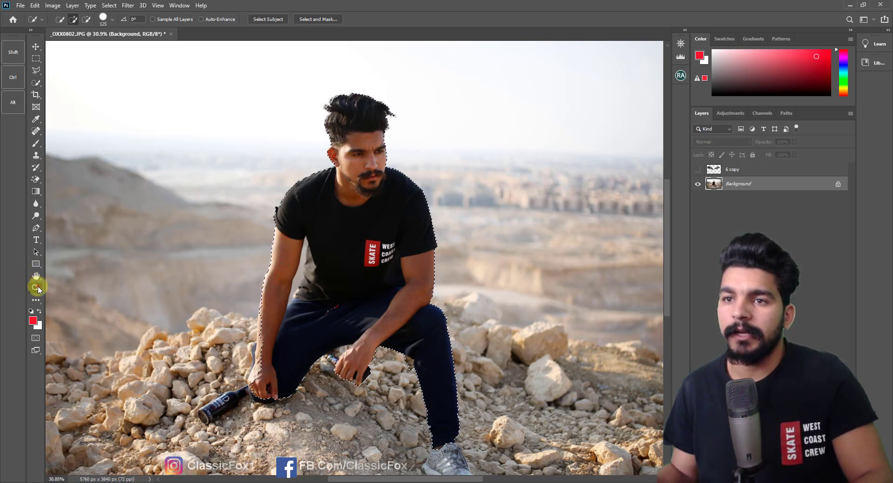
{"action": "mouse_move", "coordinate": [279, 244]}
{"action": "left_mouse_down"}
{"action": "mouse_move", "coordinate": [368, 251]}
{"action": "mouse_move", "coordinate": [362, 199]}
{"action": "mouse_move", "coordinate": [351, 190]}
{"action": "left_mouse_up"}
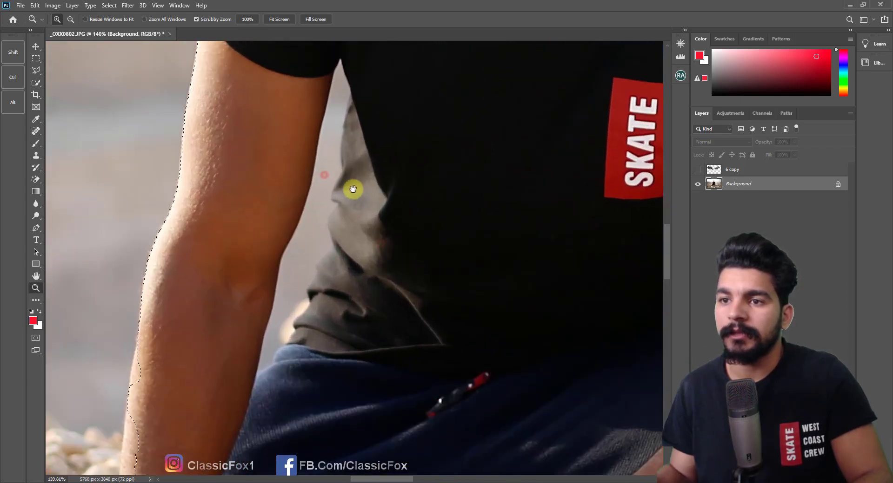
Step: Add the arm and shirt edges to the selection with the Magnetic Lasso, excluding the gap between them
{"action": "left_click", "coordinate": [37, 80]}
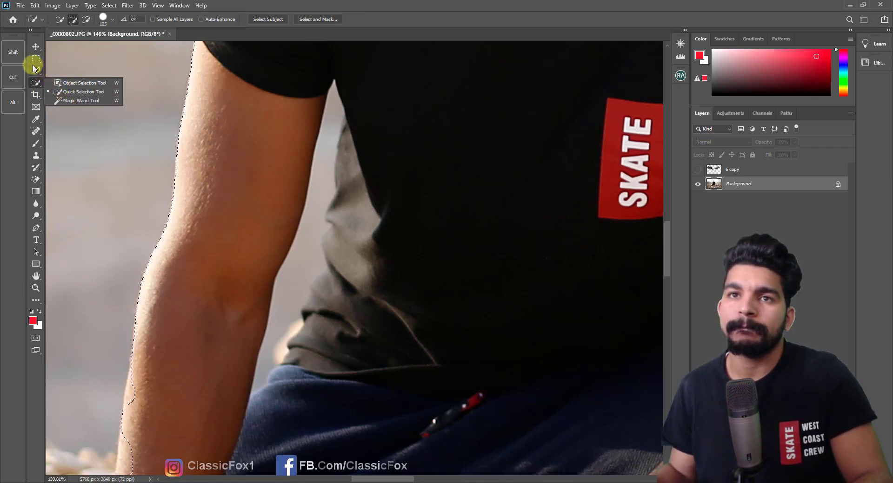
{"action": "left_click", "coordinate": [37, 71]}
{"action": "left_click", "coordinate": [61, 88]}
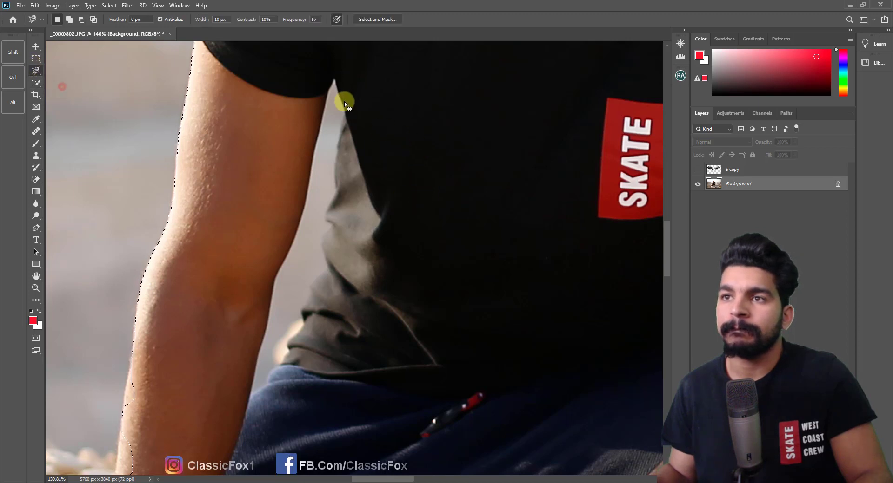
{"action": "key", "text": "shift"}
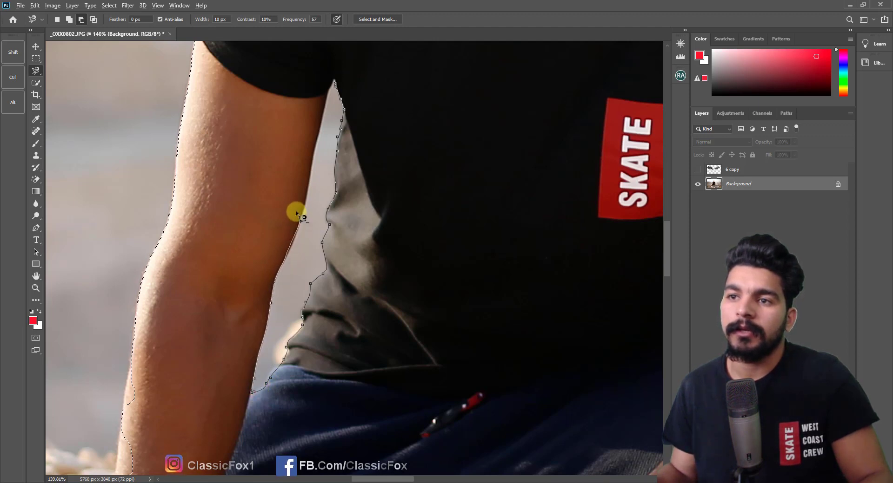
{"action": "left_click", "coordinate": [335, 82]}
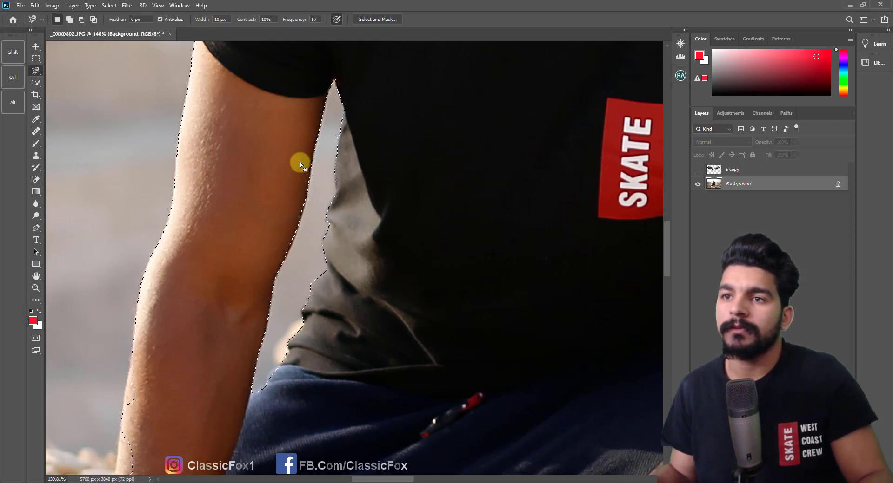
{"action": "left_click_drag", "start_coordinate": [476, 261], "coordinate": [440, 280]}
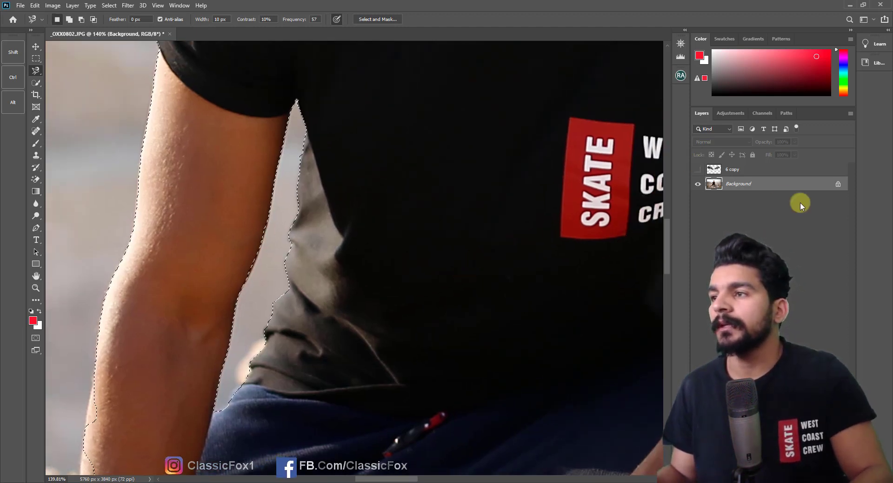
Step: Show and select the 6 copy layer, then delete the wing pixels inside the man's selection
{"action": "left_click", "coordinate": [697, 170]}
{"action": "left_click", "coordinate": [726, 170]}
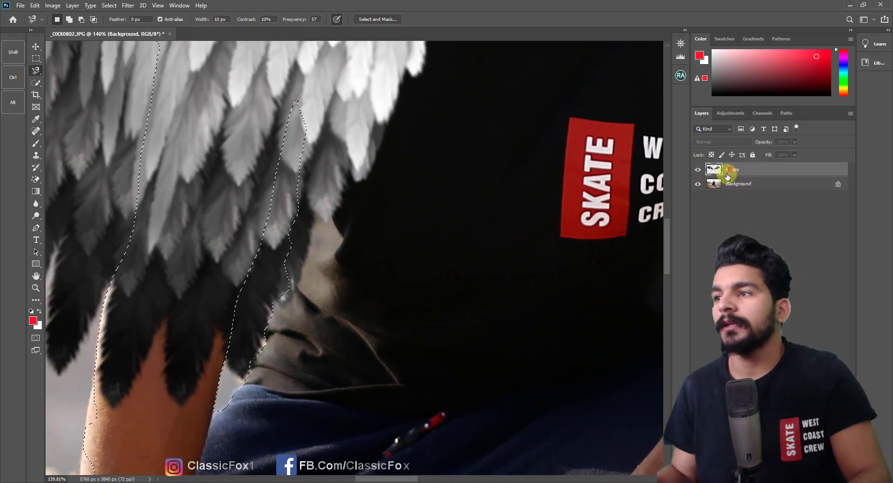
{"action": "left_click", "coordinate": [35, 289]}
{"action": "mouse_move", "coordinate": [345, 261]}
{"action": "left_mouse_down"}
{"action": "mouse_move", "coordinate": [302, 273]}
{"action": "mouse_move", "coordinate": [362, 274]}
{"action": "left_mouse_up"}
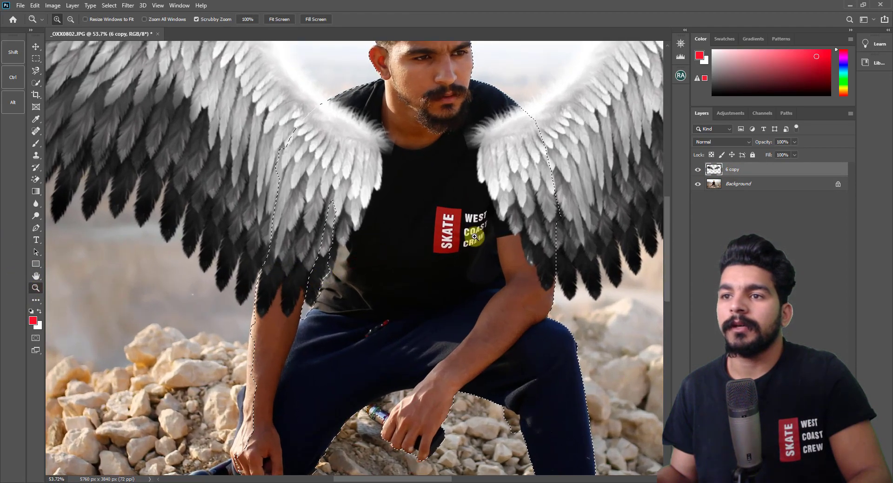
{"action": "left_click_drag", "start_coordinate": [462, 270], "coordinate": [452, 290]}
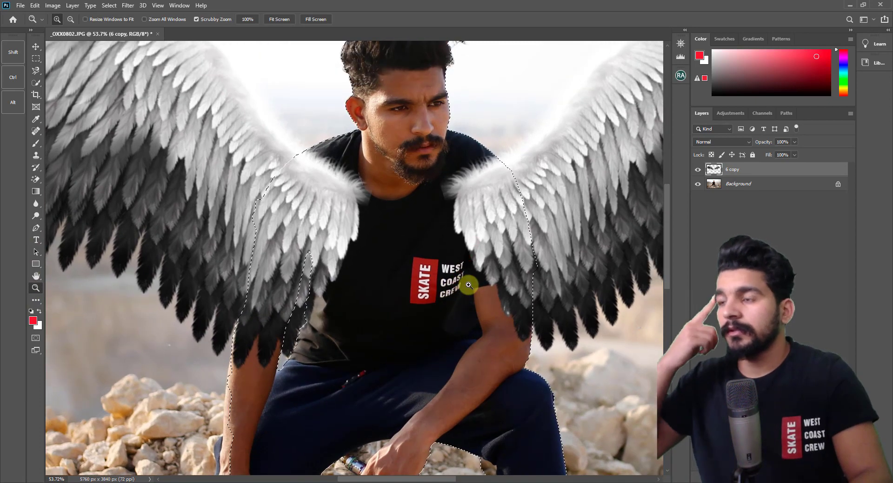
{"action": "key", "text": "Delete"}
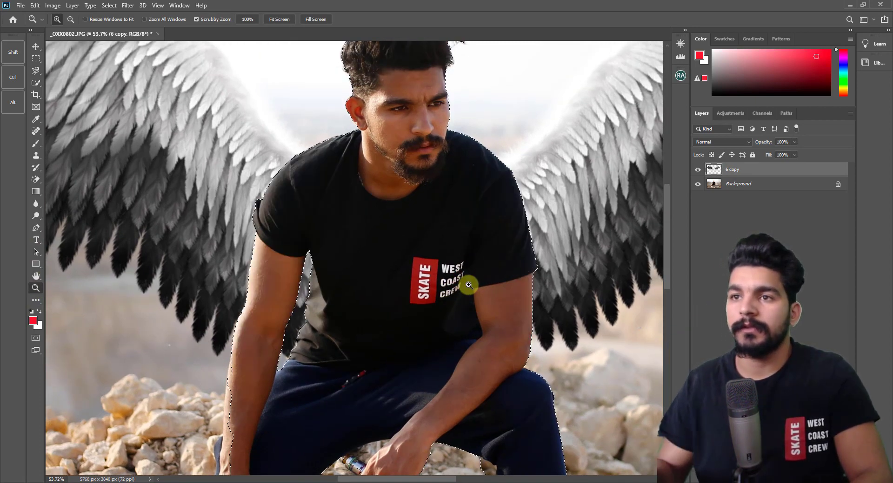
Step: Check the result at fit-screen and close-up on the shirt, then deselect
{"action": "right_click", "coordinate": [426, 169]}
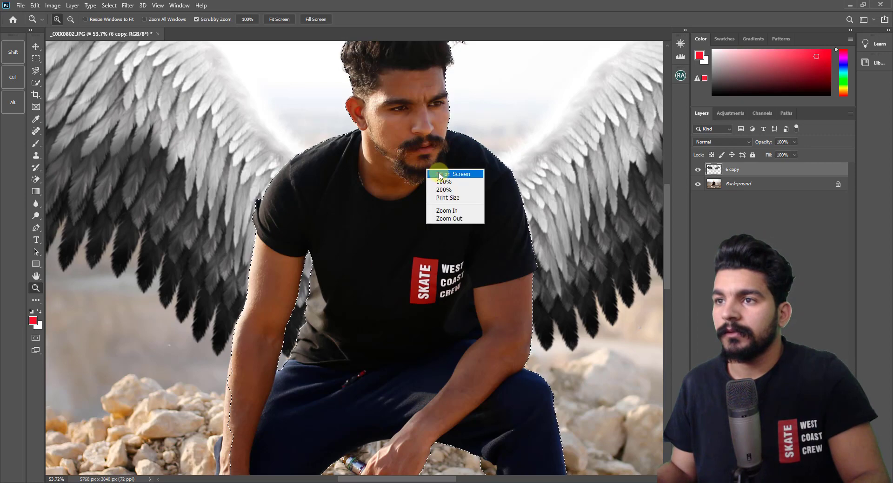
{"action": "left_click", "coordinate": [435, 175]}
{"action": "left_click_drag", "start_coordinate": [465, 218], "coordinate": [456, 218]}
{"action": "left_click", "coordinate": [414, 232]}
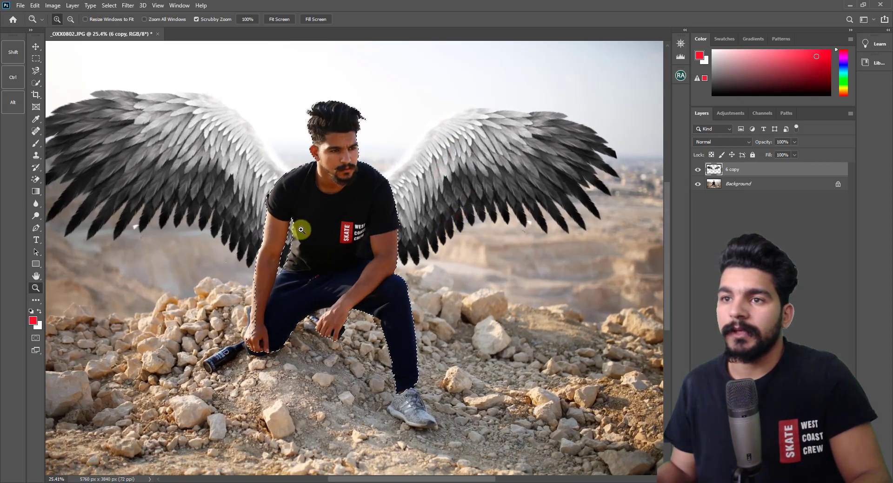
{"action": "left_click_drag", "start_coordinate": [299, 228], "coordinate": [347, 237]}
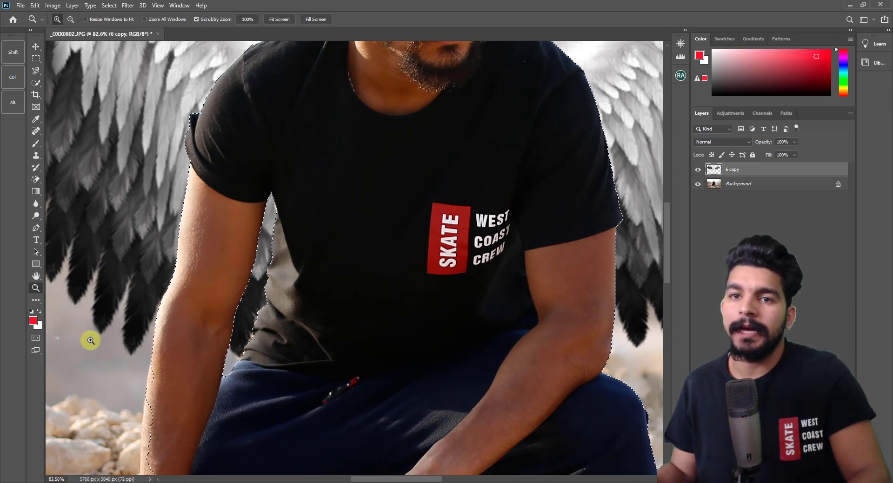
{"action": "key", "text": "w"}
{"action": "right_click", "coordinate": [308, 223]}
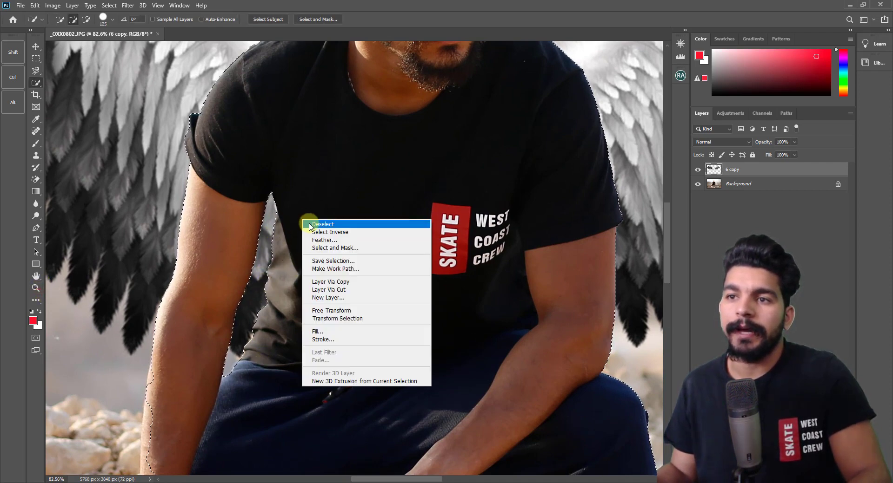
{"action": "left_click", "coordinate": [311, 225]}
{"action": "left_click", "coordinate": [36, 288]}
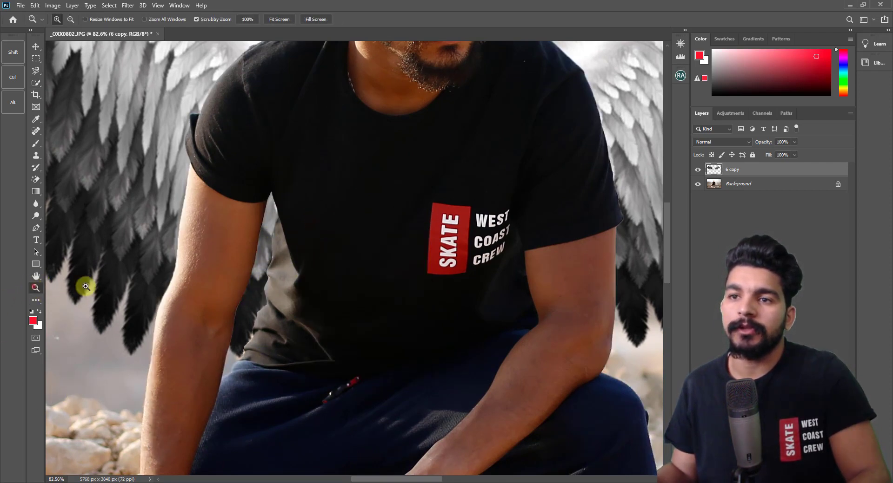
{"action": "left_click_drag", "start_coordinate": [221, 291], "coordinate": [196, 300]}
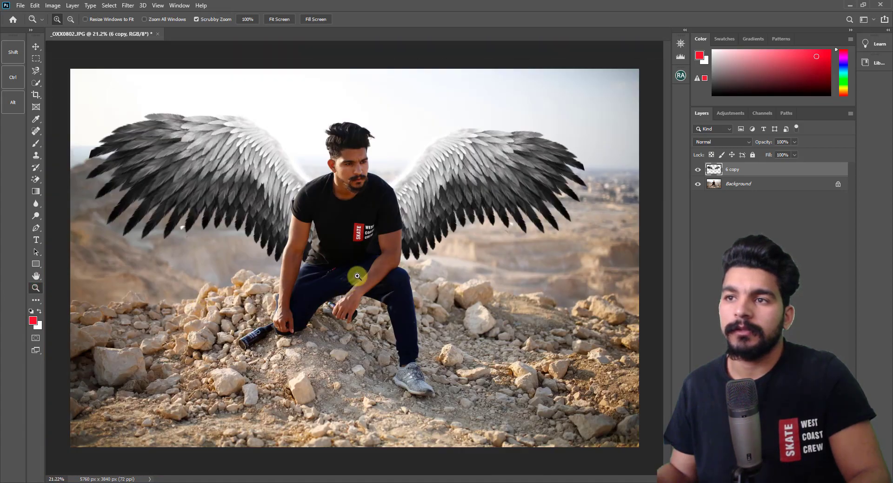
Step: Zoom in on the lower body and try the Spot Healing Brush, enlarged, over the bottle
{"action": "mouse_move", "coordinate": [339, 170]}
{"action": "left_mouse_down"}
{"action": "mouse_move", "coordinate": [358, 168]}
{"action": "mouse_move", "coordinate": [361, 179]}
{"action": "left_mouse_up"}
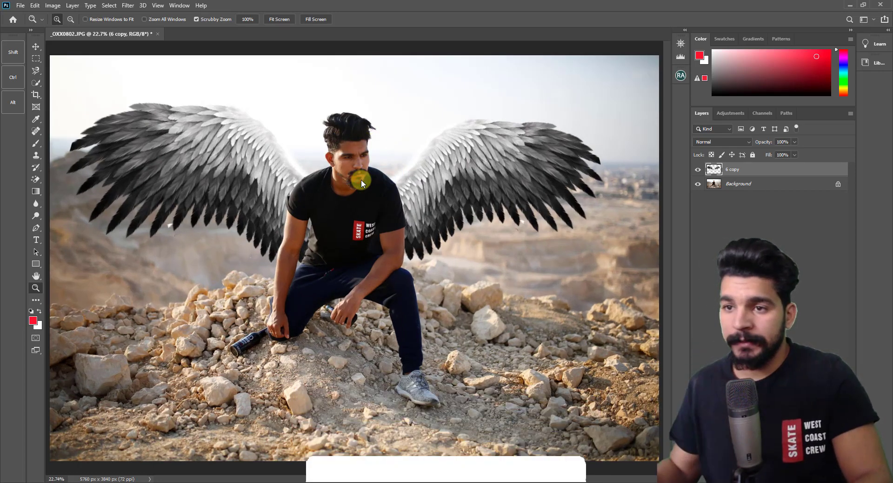
{"action": "left_click_drag", "start_coordinate": [271, 335], "coordinate": [373, 320]}
{"action": "key", "text": "j"}
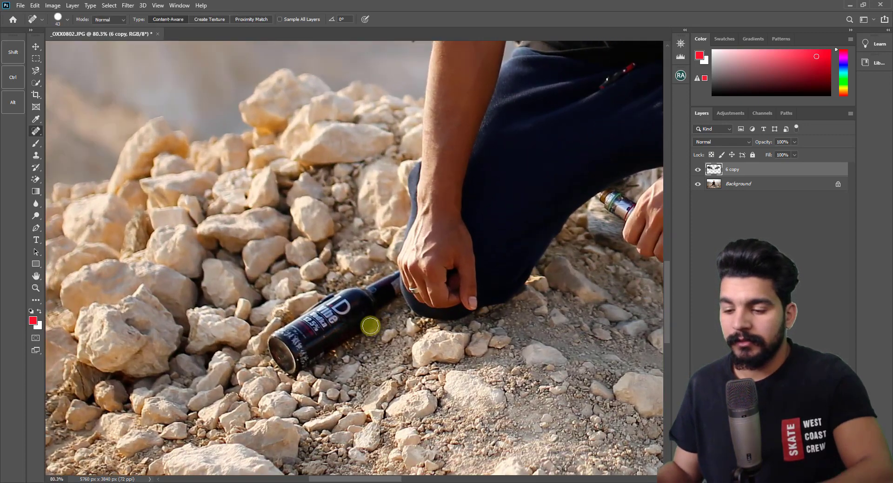
{"action": "key", "text": "bracketright"}
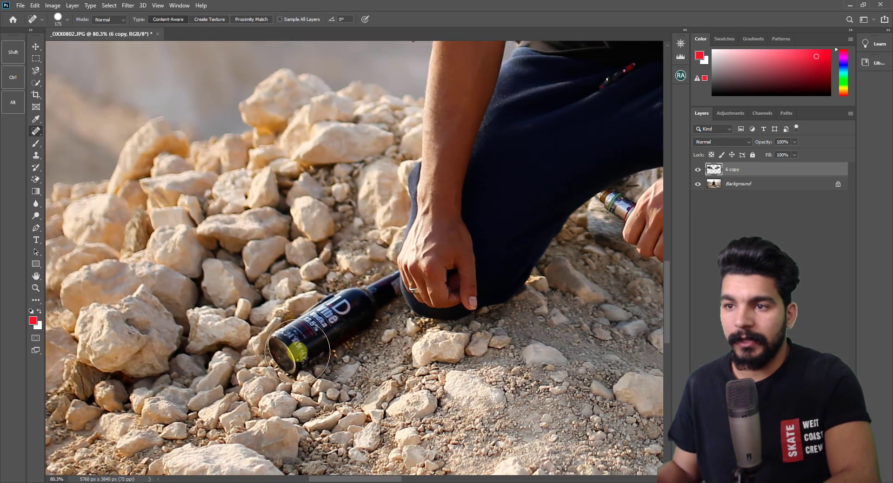
{"action": "key", "text": "ctrl+z"}
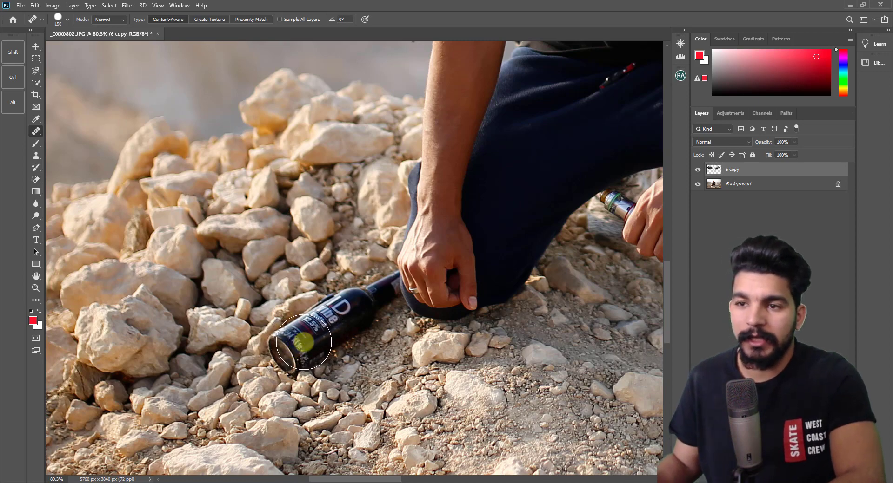
{"action": "left_click_drag", "start_coordinate": [293, 351], "coordinate": [373, 288]}
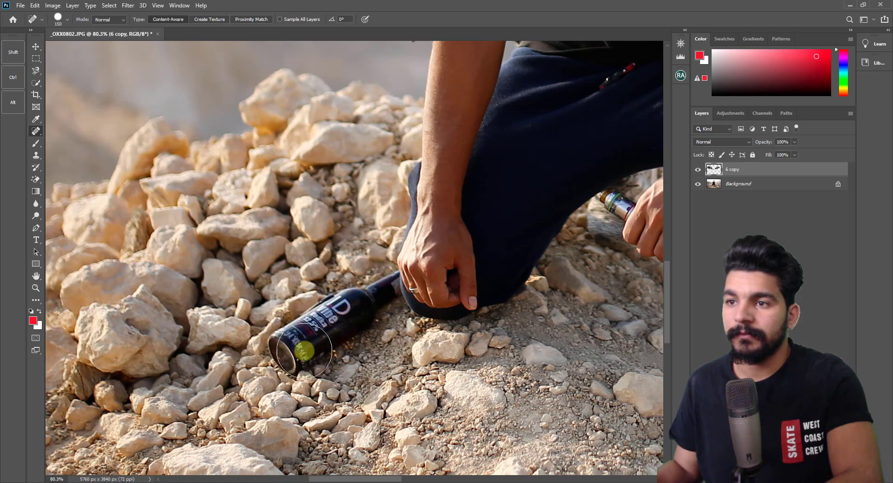
Step: On the Background layer, spot-heal the bottle off the rocks, redoing strokes until it's gone
{"action": "left_click", "coordinate": [731, 186]}
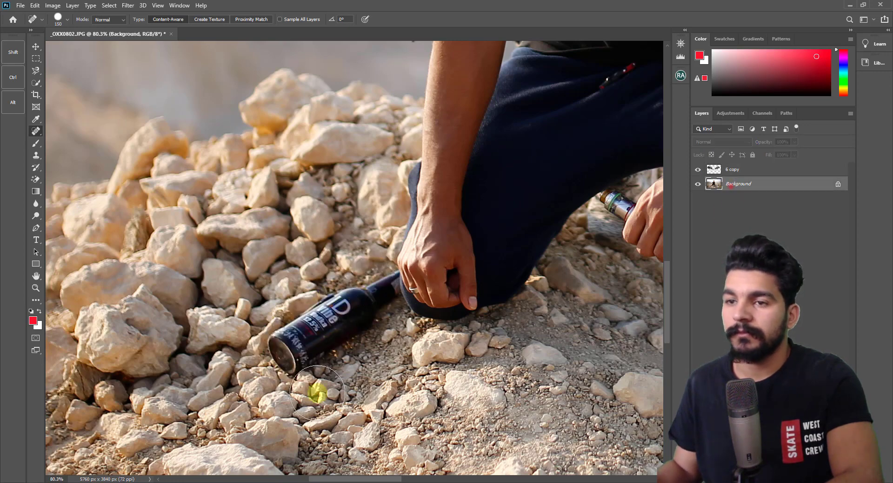
{"action": "mouse_move", "coordinate": [288, 366]}
{"action": "left_mouse_down"}
{"action": "mouse_move", "coordinate": [315, 347]}
{"action": "mouse_move", "coordinate": [270, 339]}
{"action": "left_mouse_up"}
{"action": "key", "text": "bracketleft"}
{"action": "key", "text": "bracketleft"}
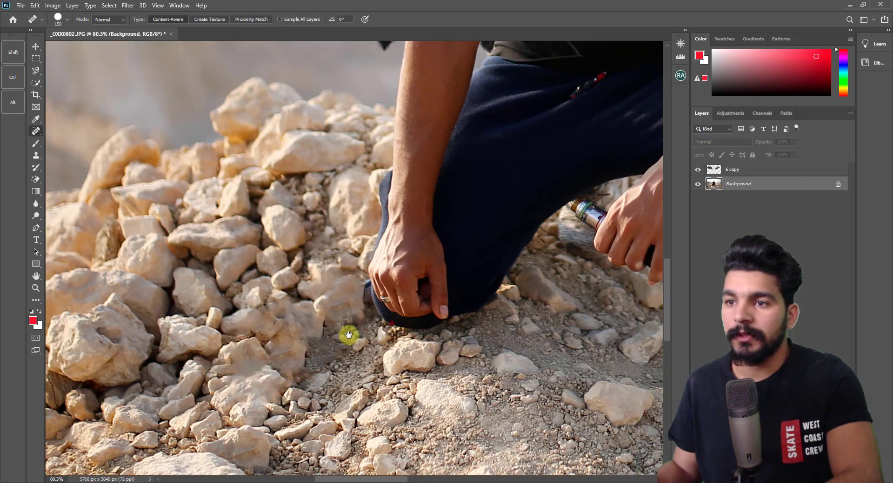
{"action": "left_click_drag", "start_coordinate": [379, 313], "coordinate": [352, 320]}
{"action": "key", "text": "ctrl+z"}
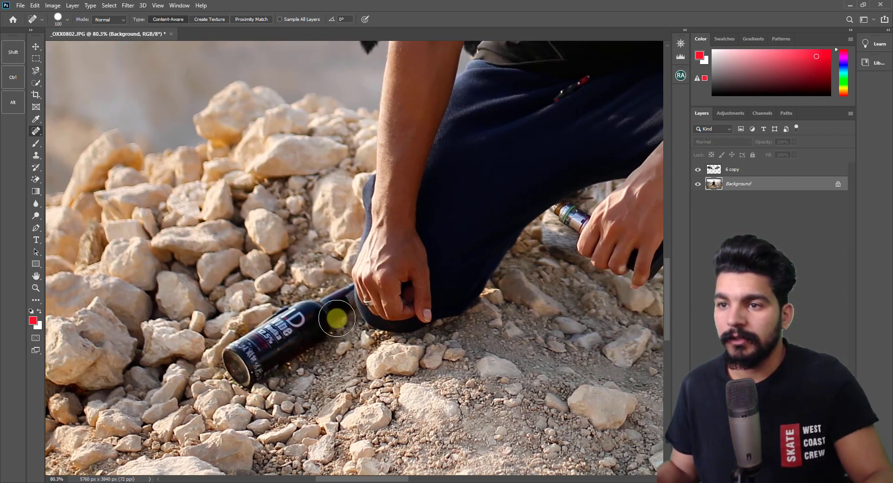
{"action": "mouse_move", "coordinate": [330, 312]}
{"action": "left_mouse_down"}
{"action": "mouse_move", "coordinate": [283, 357]}
{"action": "mouse_move", "coordinate": [309, 351]}
{"action": "mouse_move", "coordinate": [279, 371]}
{"action": "mouse_move", "coordinate": [323, 330]}
{"action": "mouse_move", "coordinate": [297, 350]}
{"action": "mouse_move", "coordinate": [275, 339]}
{"action": "mouse_move", "coordinate": [319, 319]}
{"action": "mouse_move", "coordinate": [293, 320]}
{"action": "mouse_move", "coordinate": [259, 339]}
{"action": "left_mouse_up"}
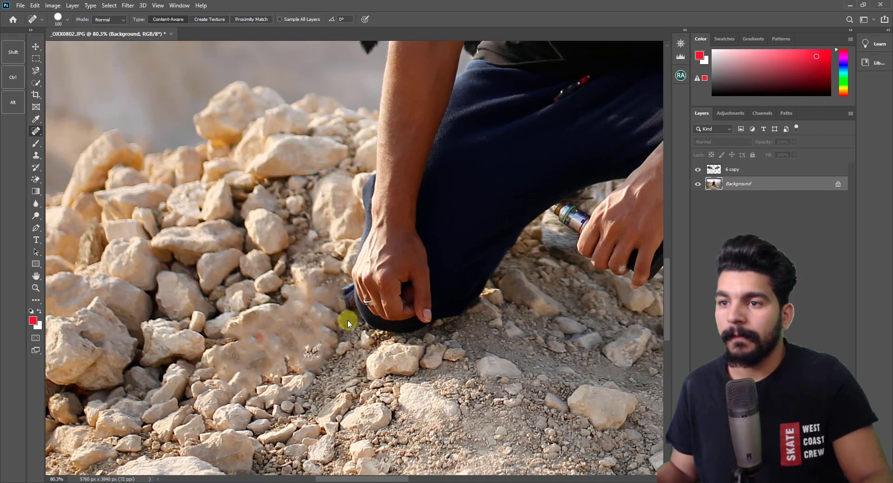
{"action": "left_click_drag", "start_coordinate": [346, 279], "coordinate": [344, 286]}
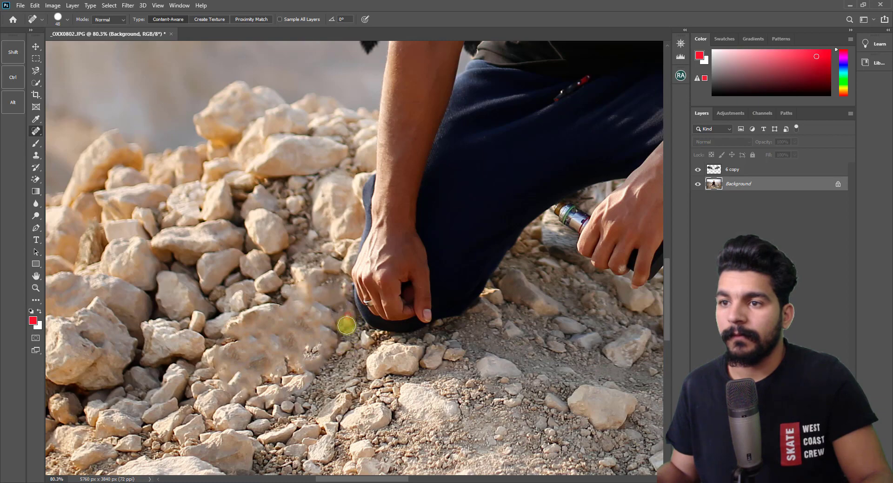
Step: Pan across the healed area and fit the whole image on screen
{"action": "scroll", "coordinate": [372, 339], "scroll_direction": "right", "scroll_amount": 3}
{"action": "scroll", "coordinate": [367, 341], "scroll_direction": "right", "scroll_amount": 1}
{"action": "scroll", "coordinate": [395, 325], "scroll_direction": "right", "scroll_amount": 2}
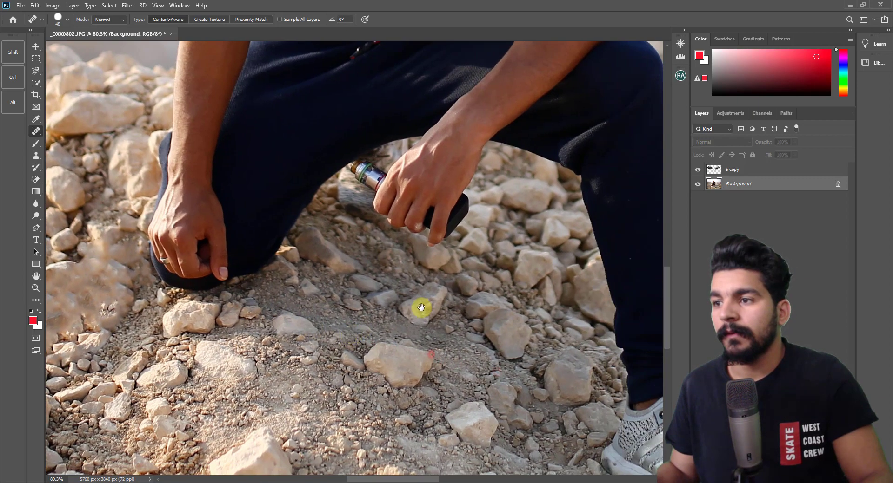
{"action": "scroll", "coordinate": [433, 335], "scroll_direction": "right", "scroll_amount": 4}
{"action": "left_click_drag", "start_coordinate": [446, 357], "coordinate": [299, 255]}
{"action": "scroll", "coordinate": [293, 265], "scroll_direction": "left", "scroll_amount": 2}
{"action": "scroll", "coordinate": [186, 275], "scroll_direction": "left", "scroll_amount": 3}
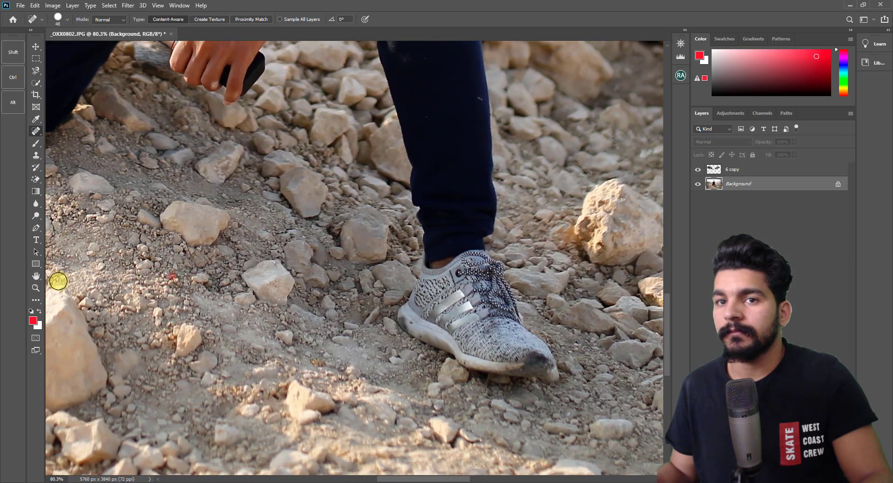
{"action": "left_click", "coordinate": [36, 287]}
{"action": "key", "text": "ctrl+0"}
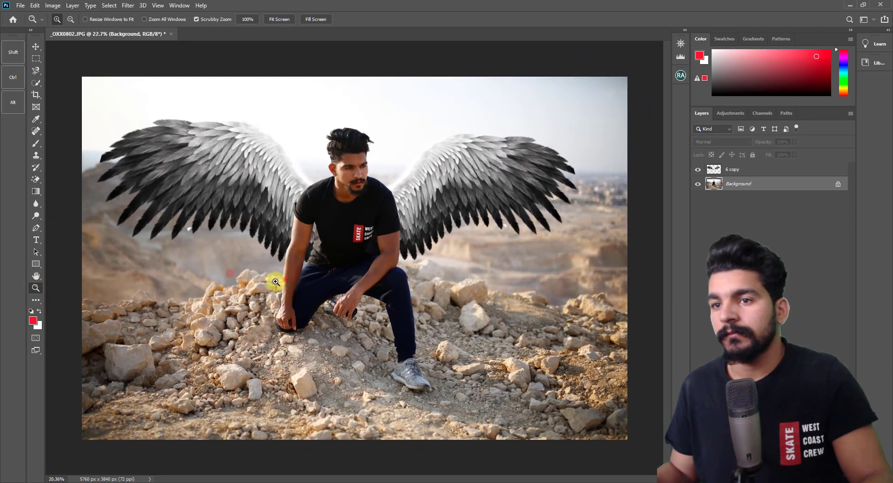
{"action": "right_click", "coordinate": [277, 287]}
{"action": "left_click", "coordinate": [283, 298]}
Step: Open feathers_png_by_dark_dragon_stock.png from Documents as its own Photoshop document
{"action": "left_click", "coordinate": [316, 238]}
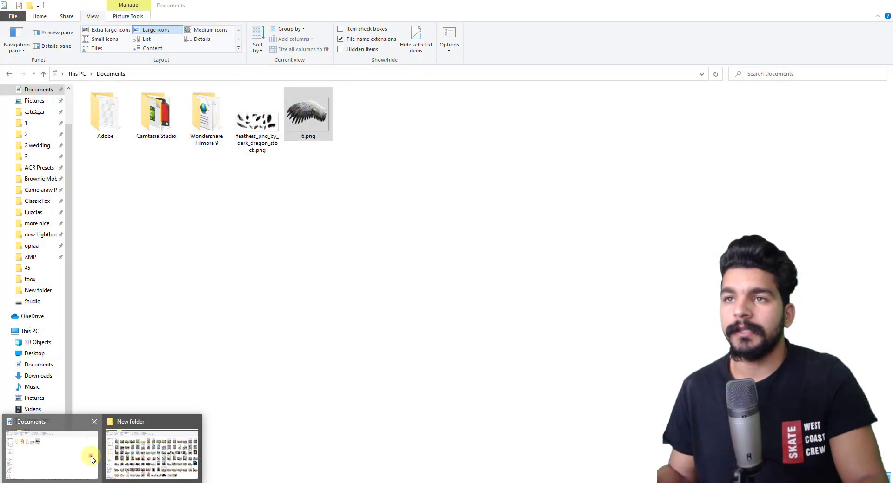
{"action": "left_click", "coordinate": [88, 454]}
{"action": "left_click", "coordinate": [259, 139]}
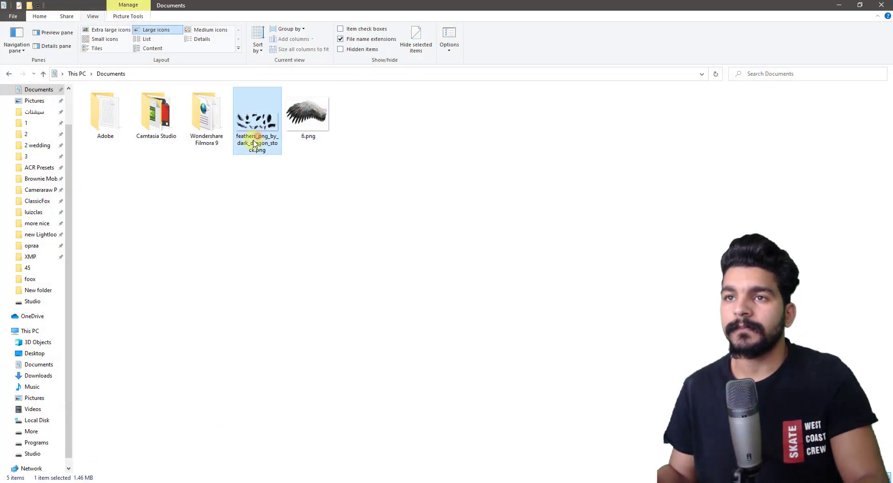
{"action": "key", "text": "alt+Tab"}
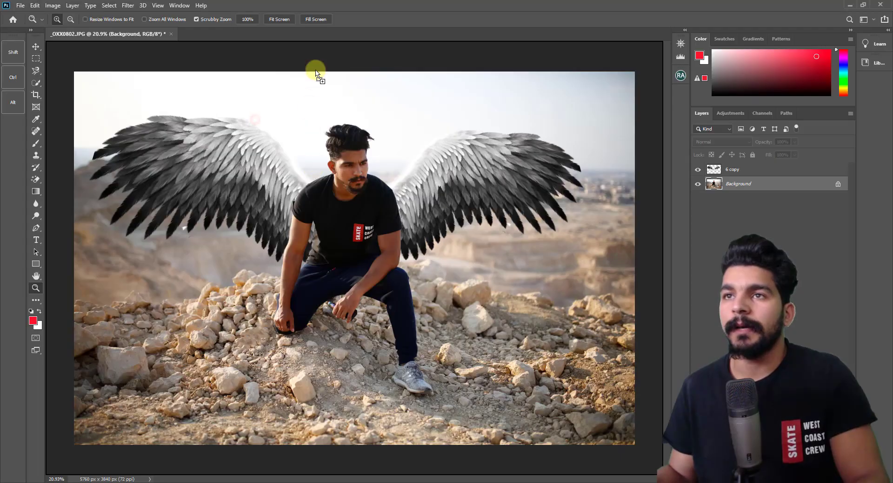
{"action": "left_click_drag", "start_coordinate": [357, 21], "coordinate": [357, 18]}
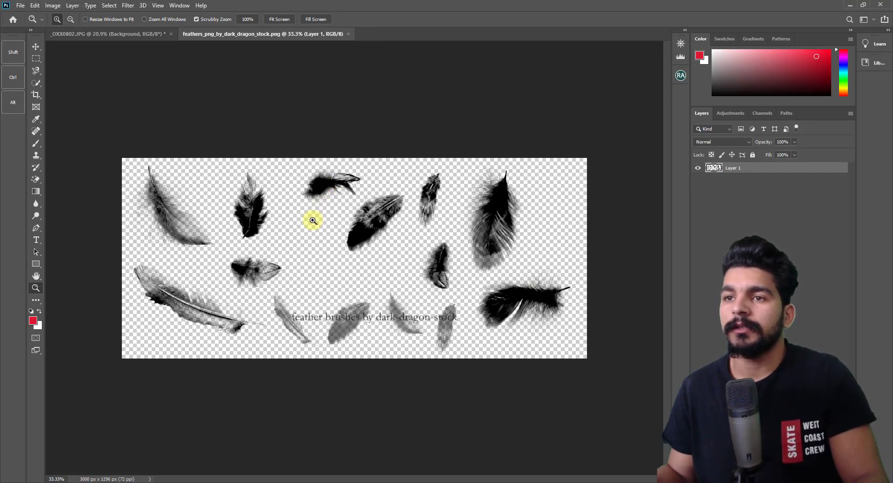
Step: Zoom into the feather sheet and draw an elliptical selection around the solid black feather
{"action": "left_click_drag", "start_coordinate": [251, 226], "coordinate": [369, 223]}
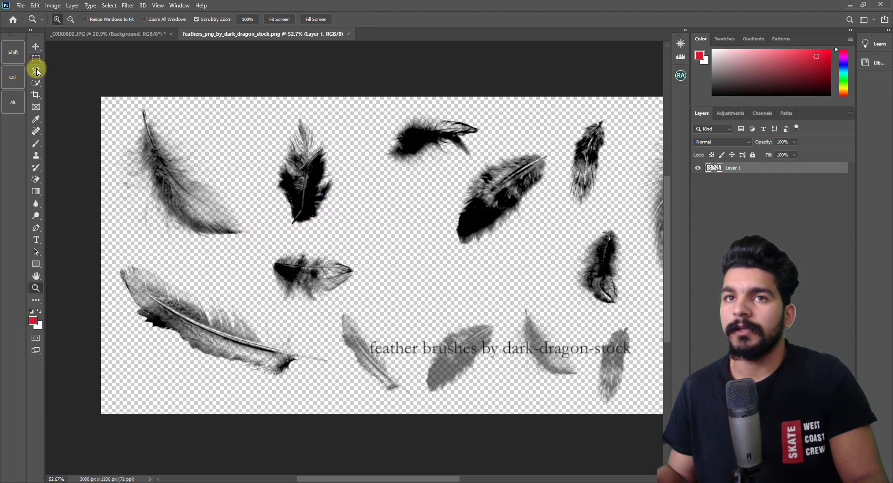
{"action": "left_click", "coordinate": [36, 70]}
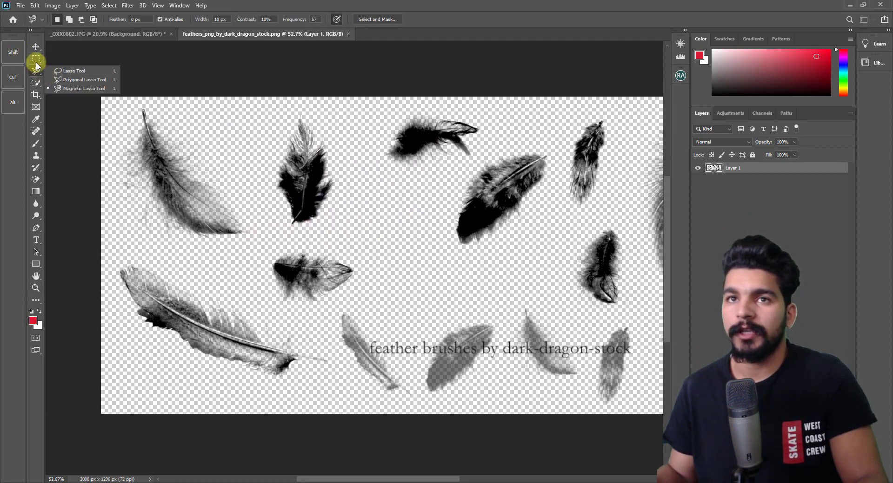
{"action": "right_click", "coordinate": [36, 59]}
{"action": "left_click", "coordinate": [57, 67]}
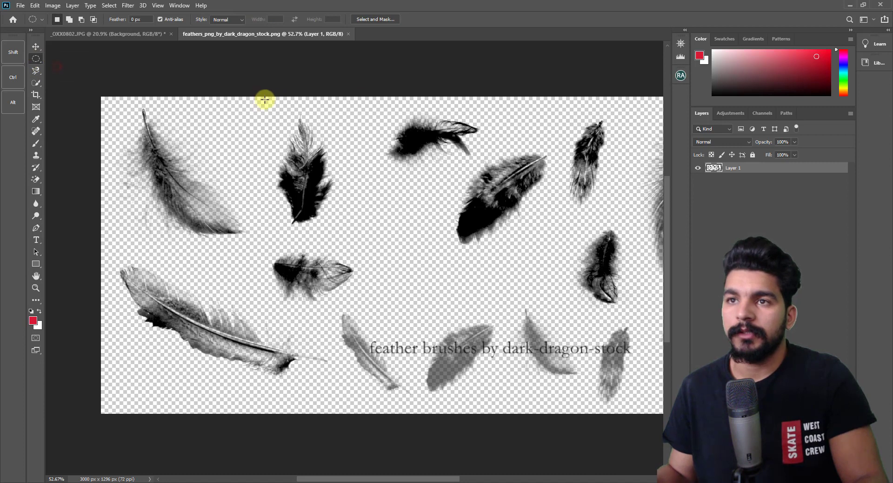
{"action": "left_click_drag", "start_coordinate": [263, 115], "coordinate": [333, 245]}
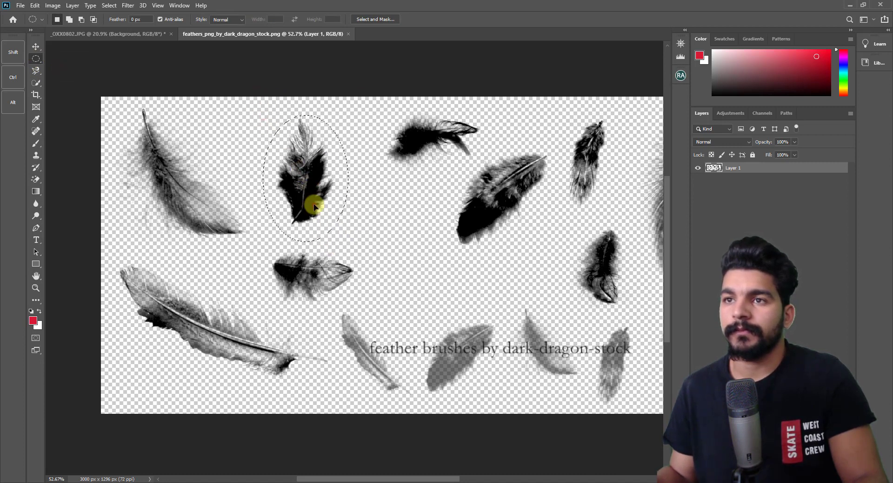
{"action": "right_click", "coordinate": [300, 166]}
{"action": "left_click", "coordinate": [298, 158]}
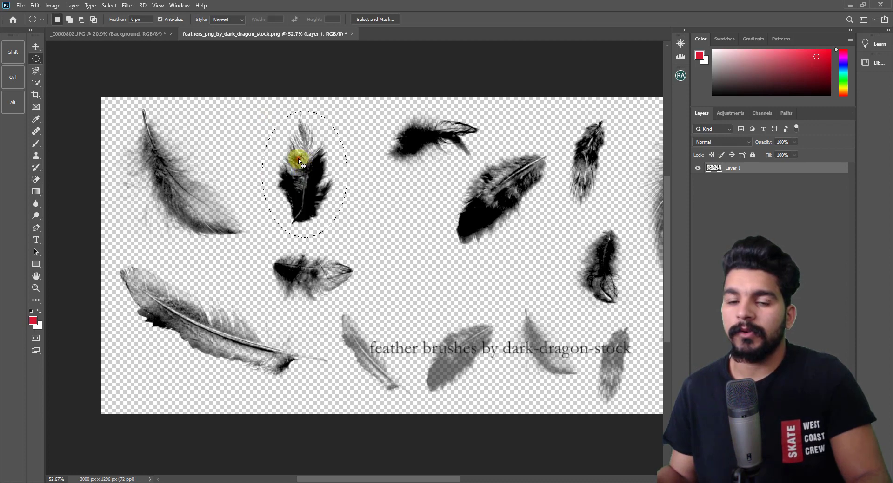
{"action": "left_click", "coordinate": [134, 34]}
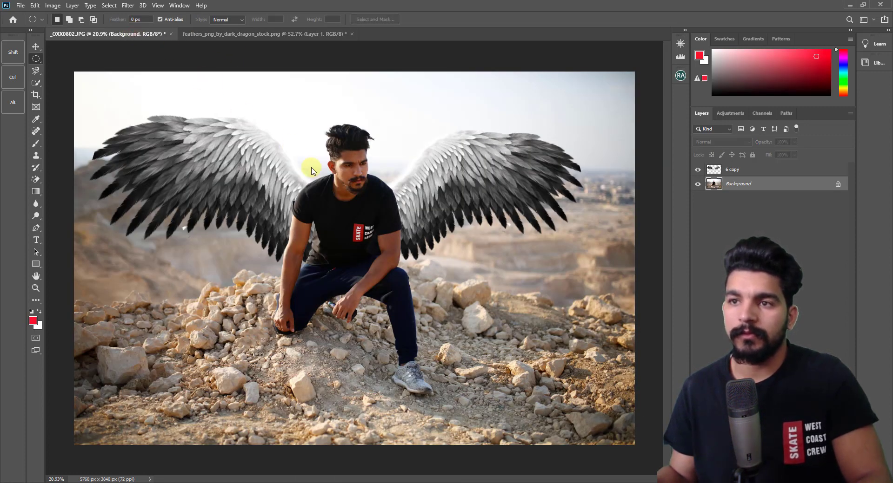
Step: Paste the black feather above 6 copy, tilt and enlarge it to about 341% on the lower-left rocks
{"action": "key", "text": "ctrl+v"}
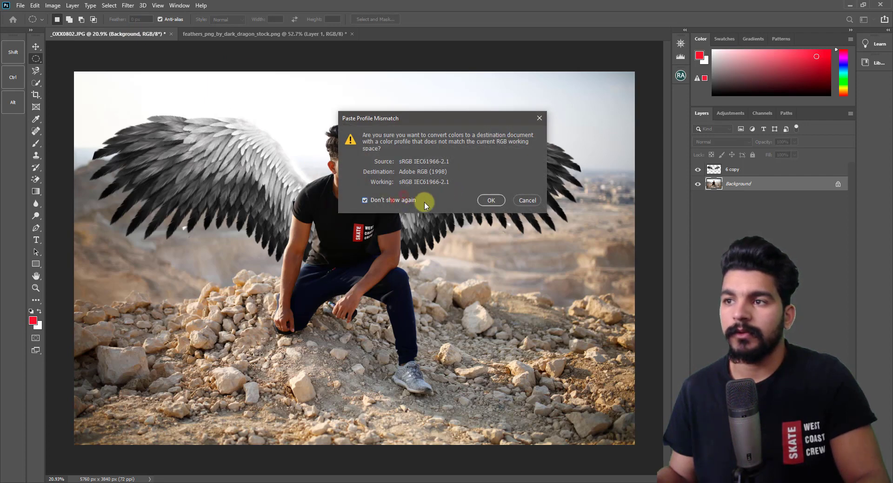
{"action": "left_click", "coordinate": [479, 201]}
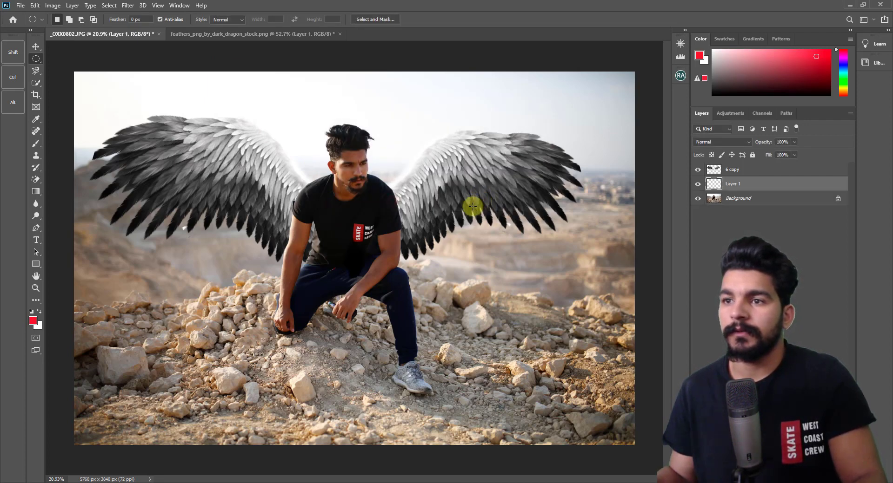
{"action": "key", "text": "v"}
{"action": "left_click_drag", "start_coordinate": [442, 225], "coordinate": [233, 268]}
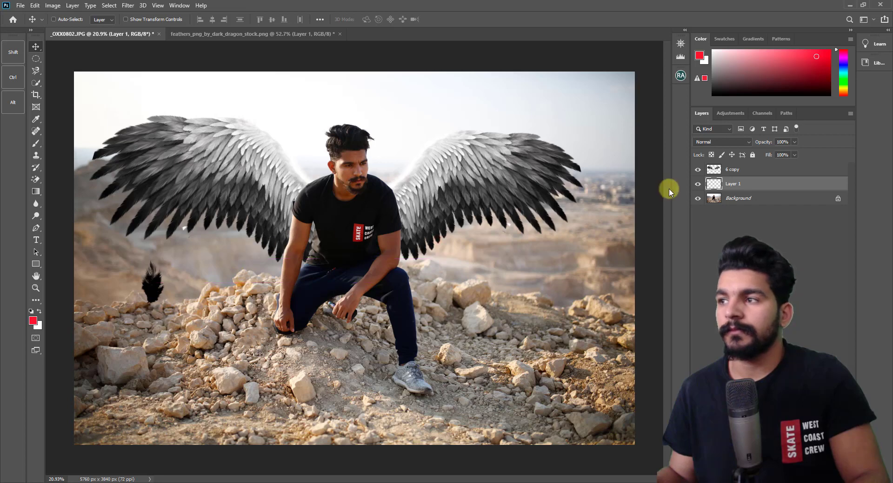
{"action": "left_click_drag", "start_coordinate": [731, 178], "coordinate": [735, 169]}
{"action": "left_click_drag", "start_coordinate": [205, 305], "coordinate": [168, 288]}
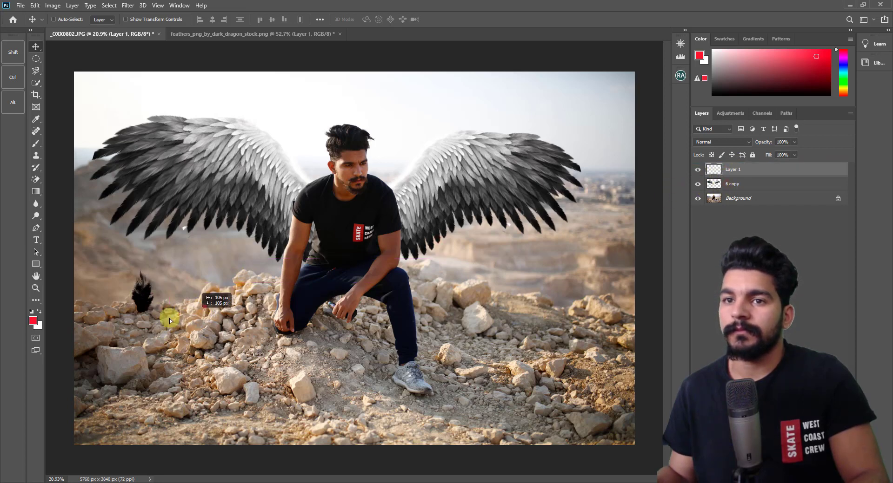
{"action": "key", "text": "ctrl+t"}
{"action": "left_click_drag", "start_coordinate": [125, 240], "coordinate": [192, 233]}
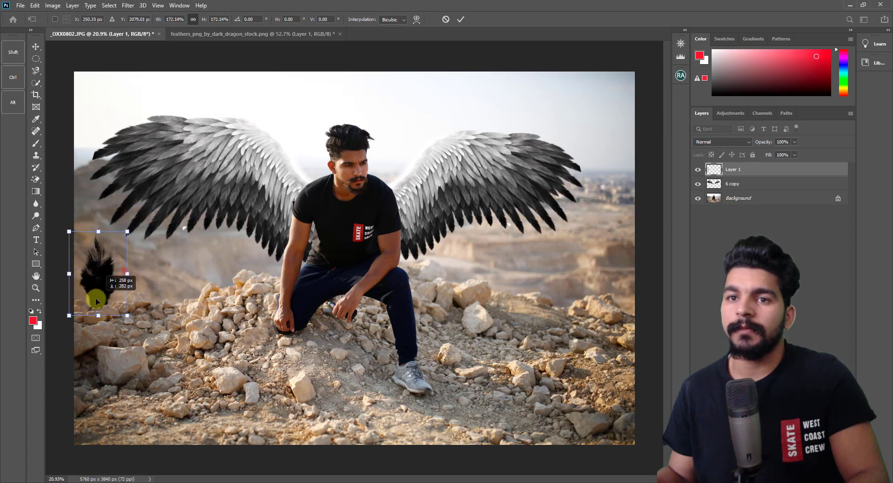
{"action": "mouse_move", "coordinate": [94, 294]}
{"action": "left_mouse_down"}
{"action": "mouse_move", "coordinate": [157, 279]}
{"action": "mouse_move", "coordinate": [156, 286]}
{"action": "left_mouse_up"}
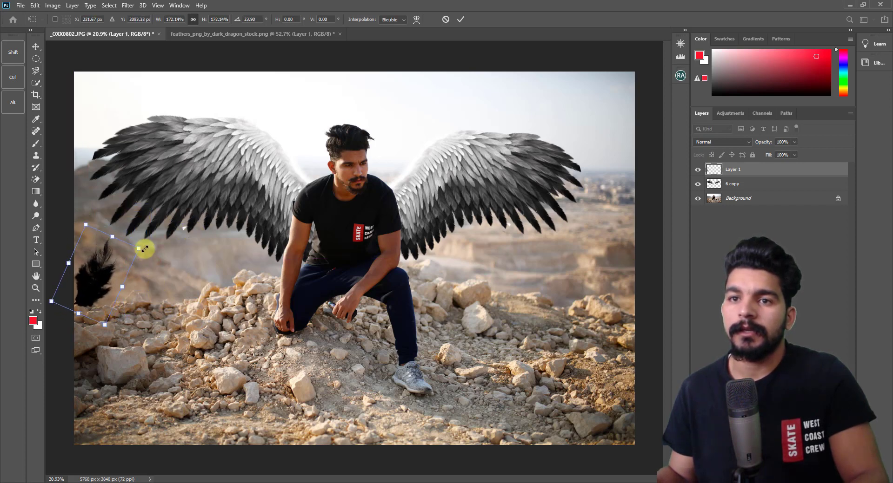
{"action": "left_click_drag", "start_coordinate": [144, 249], "coordinate": [253, 233]}
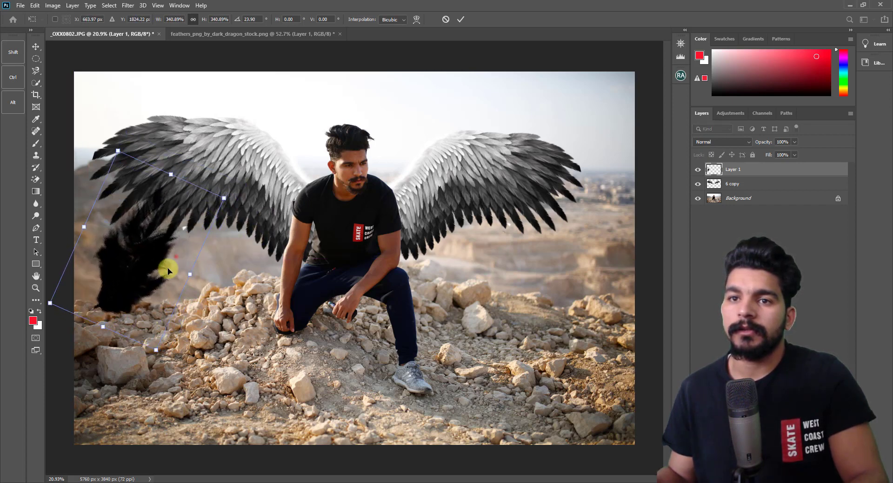
{"action": "mouse_move", "coordinate": [168, 272]}
{"action": "left_mouse_down"}
{"action": "mouse_move", "coordinate": [140, 316]}
{"action": "mouse_move", "coordinate": [298, 209]}
{"action": "mouse_move", "coordinate": [305, 219]}
{"action": "left_mouse_up"}
{"action": "key", "text": "Return"}
Step: Add a vertically flipped copy shrunk to about 69% above the left wing
{"action": "key", "text": "ctrl+t"}
{"action": "right_click", "coordinate": [295, 205]}
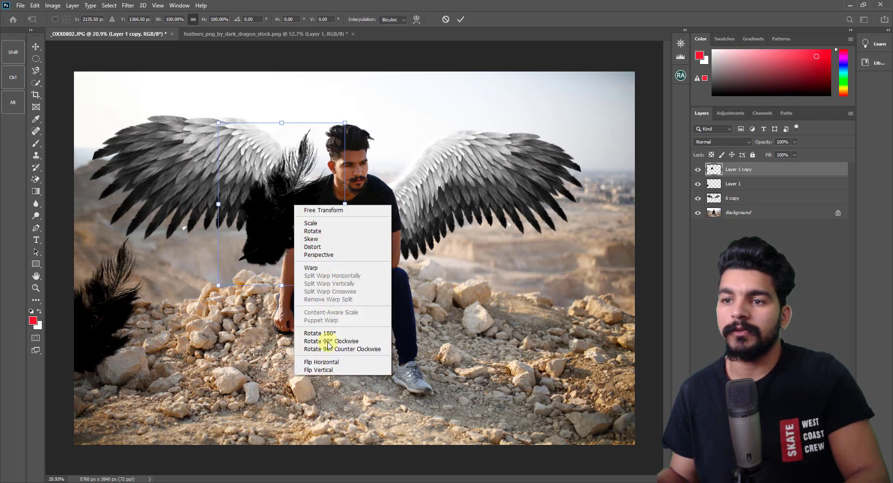
{"action": "left_click", "coordinate": [326, 372]}
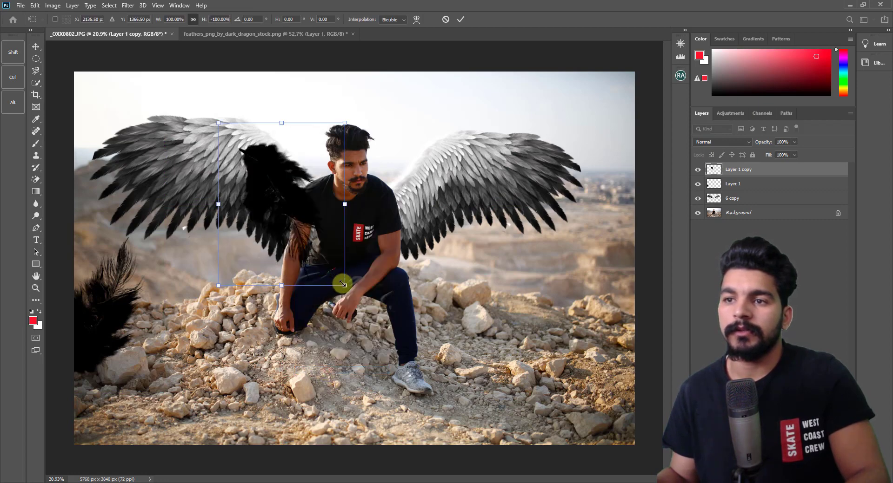
{"action": "left_click_drag", "start_coordinate": [345, 285], "coordinate": [305, 234]}
{"action": "left_click_drag", "start_coordinate": [272, 196], "coordinate": [201, 108]}
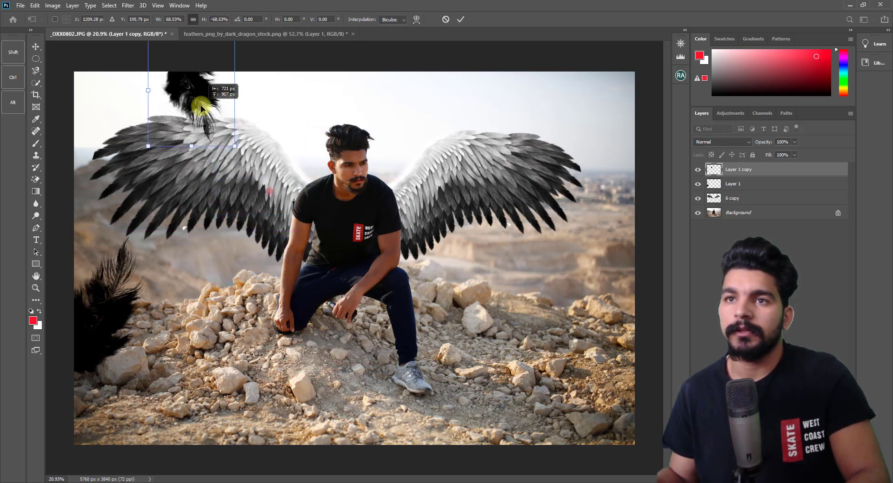
{"action": "key", "text": "Return"}
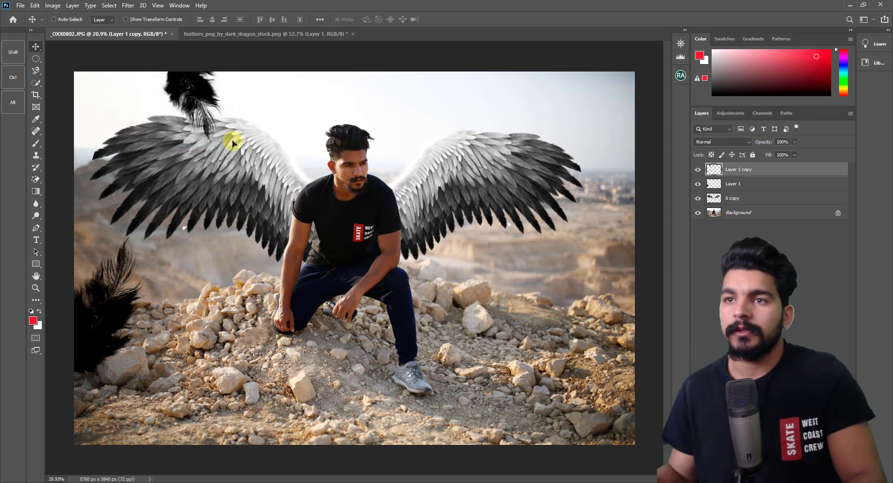
Step: On feathers_png, trace the long top-left feather with the Polygonal Lasso Tool
{"action": "left_click", "coordinate": [246, 35]}
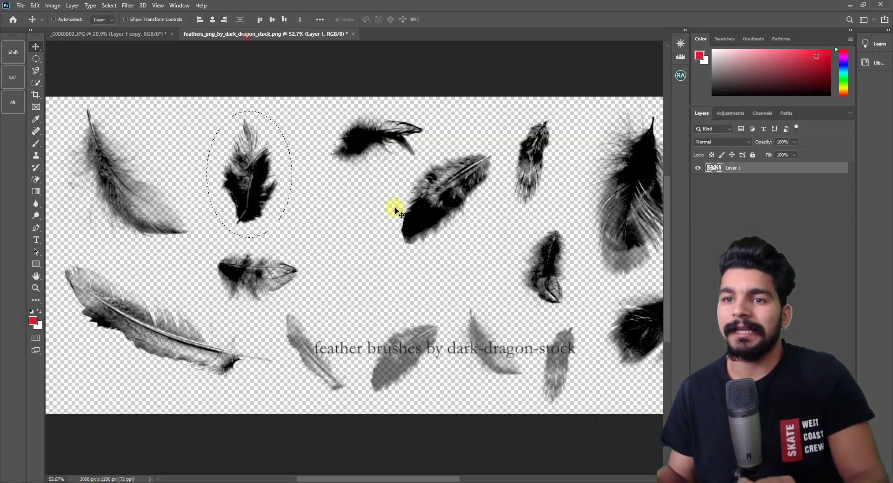
{"action": "right_click", "coordinate": [36, 74]}
{"action": "left_click", "coordinate": [56, 77]}
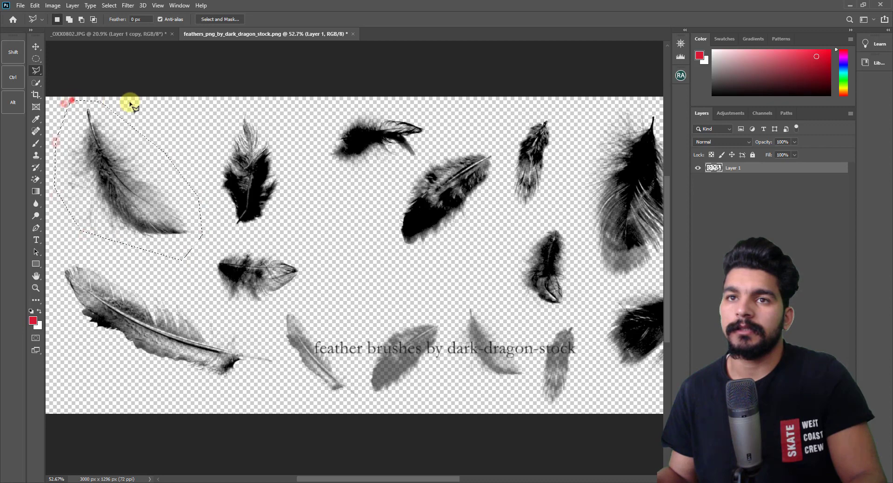
{"action": "left_click", "coordinate": [143, 137]}
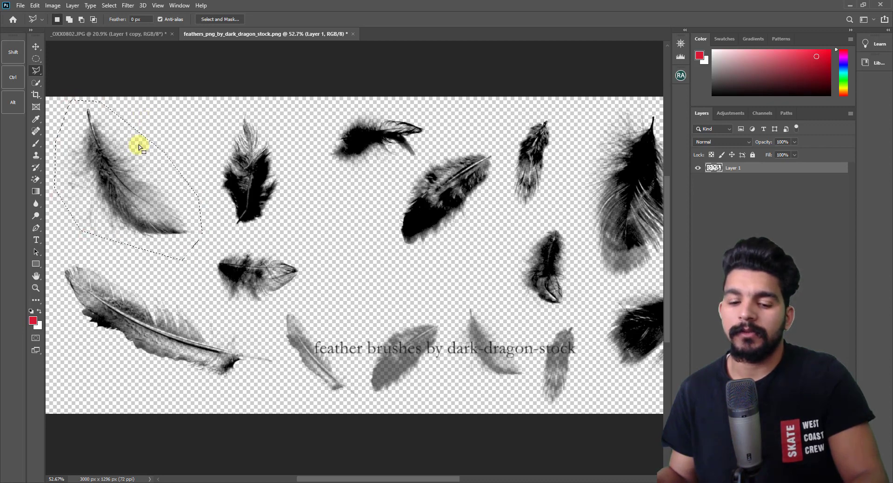
Step: Paste the feather into the portrait, enlarge it to about 249% and place it upper left
{"action": "left_click", "coordinate": [150, 35]}
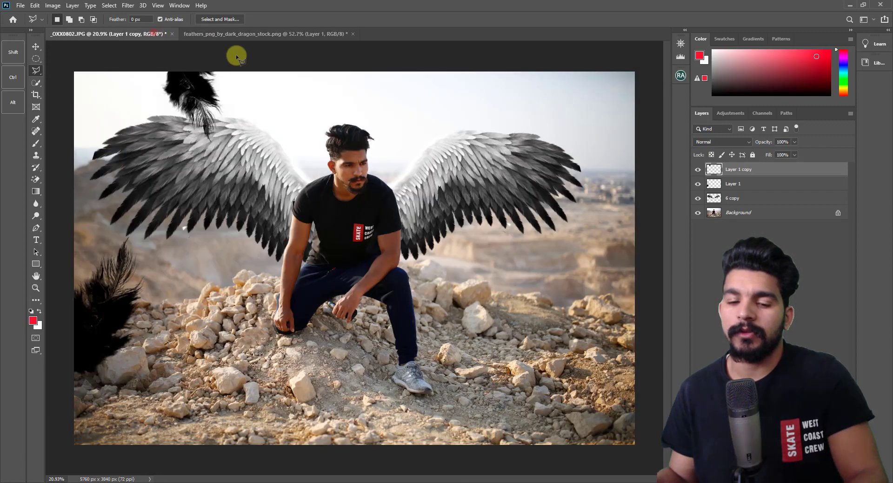
{"action": "key", "text": "ctrl+v"}
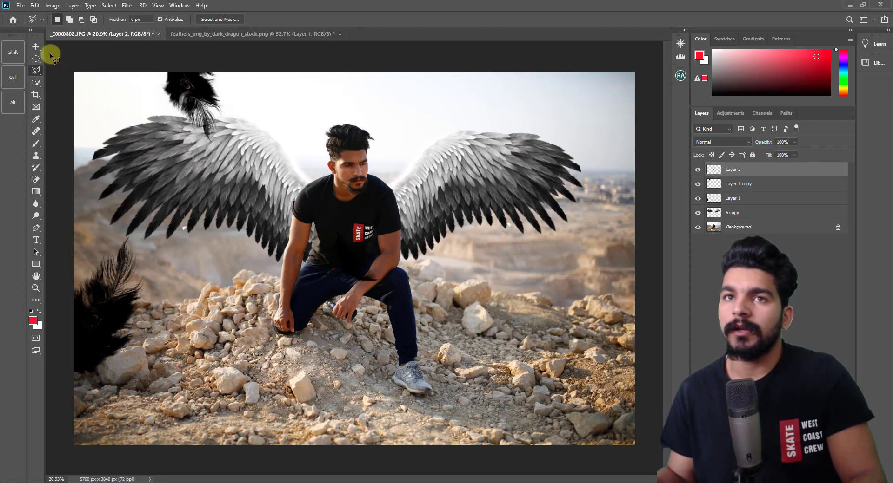
{"action": "left_click", "coordinate": [36, 47]}
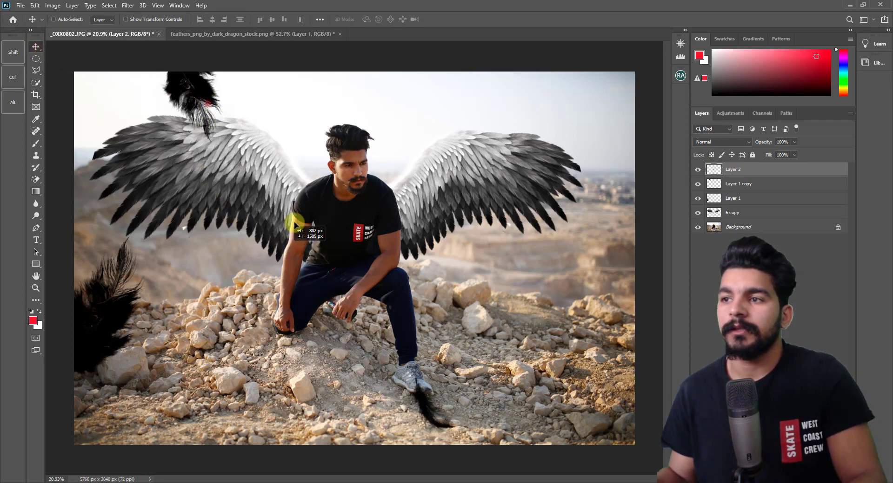
{"action": "left_click_drag", "start_coordinate": [209, 113], "coordinate": [400, 237]}
{"action": "key", "text": "ctrl+t"}
{"action": "left_click_drag", "start_coordinate": [521, 275], "coordinate": [607, 184]}
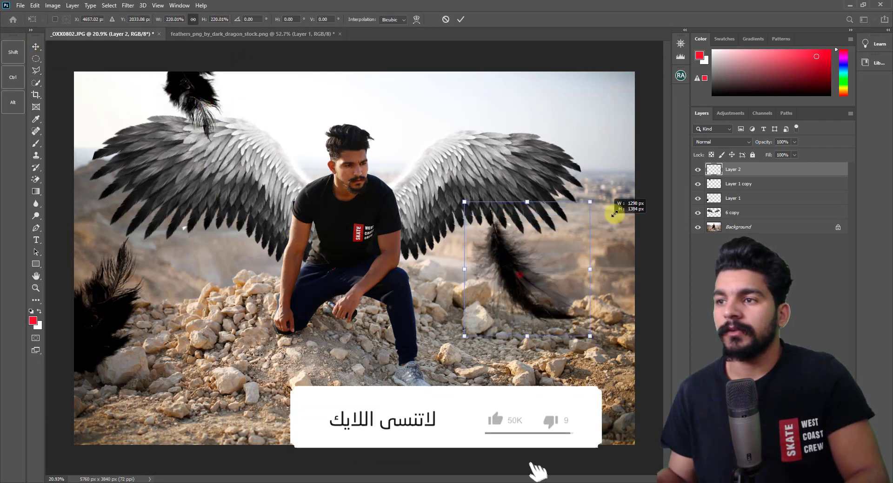
{"action": "mouse_move", "coordinate": [588, 228]}
{"action": "left_mouse_down"}
{"action": "mouse_move", "coordinate": [508, 139]}
{"action": "mouse_move", "coordinate": [299, 329]}
{"action": "mouse_move", "coordinate": [115, 229]}
{"action": "mouse_move", "coordinate": [93, 96]}
{"action": "mouse_move", "coordinate": [159, 197]}
{"action": "mouse_move", "coordinate": [116, 150]}
{"action": "mouse_move", "coordinate": [106, 151]}
{"action": "mouse_move", "coordinate": [114, 124]}
{"action": "mouse_move", "coordinate": [104, 99]}
{"action": "left_mouse_up"}
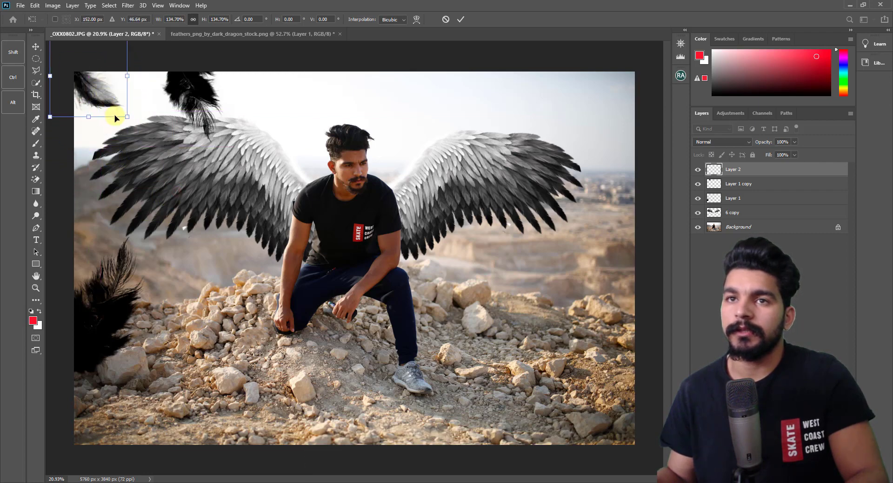
{"action": "key", "text": "Return"}
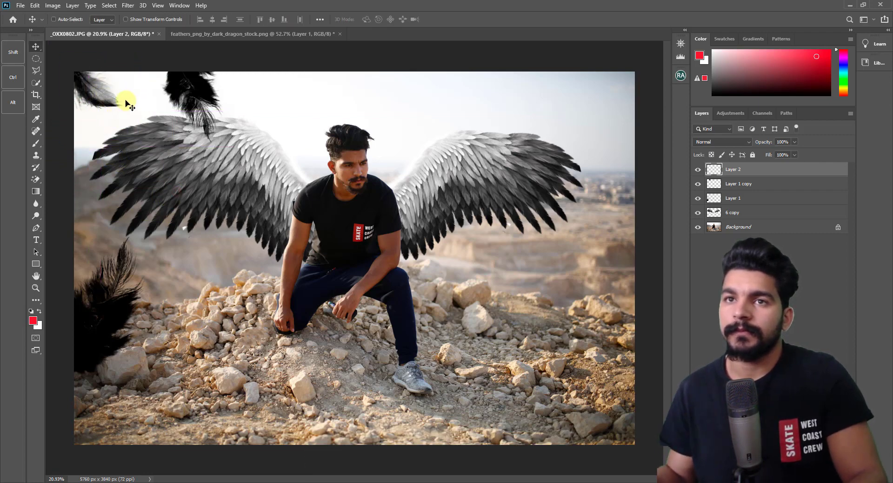
Step: Add a flipped copy of the feather, shrunk to half size and tucked under the left wing
{"action": "mouse_move", "coordinate": [146, 114]}
{"action": "left_mouse_down", "text": "alt"}
{"action": "mouse_move", "coordinate": [298, 344]}
{"action": "mouse_move", "coordinate": [202, 447]}
{"action": "left_mouse_up", "text": "alt"}
{"action": "key", "text": "ctrl+t"}
{"action": "right_click", "coordinate": [278, 319]}
{"action": "left_click", "coordinate": [302, 315]}
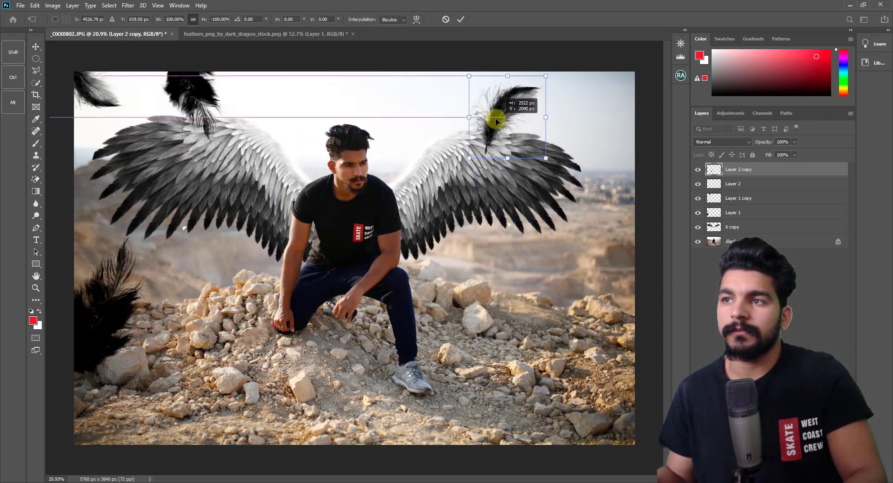
{"action": "left_click_drag", "start_coordinate": [256, 404], "coordinate": [364, 356]}
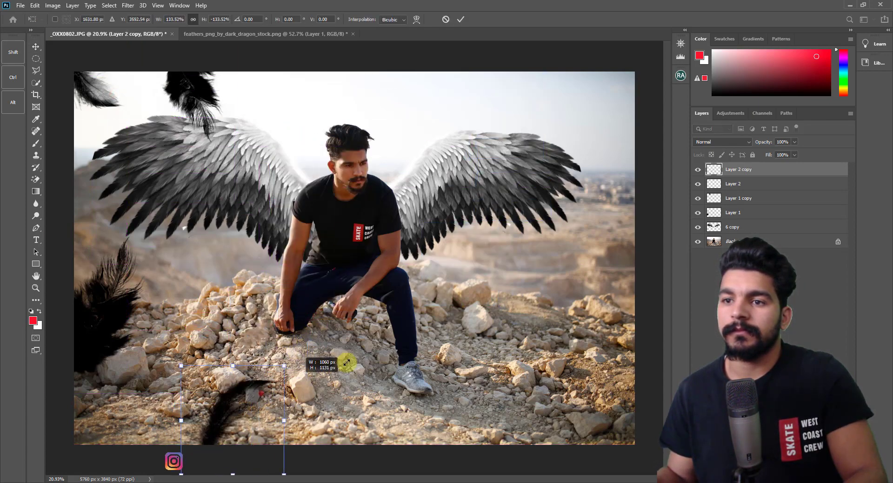
{"action": "left_click_drag", "start_coordinate": [262, 393], "coordinate": [172, 406]}
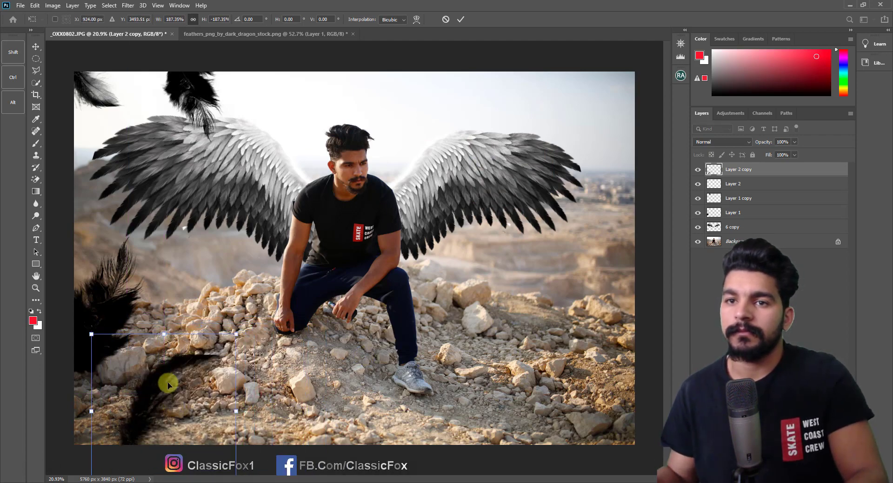
{"action": "left_click_drag", "start_coordinate": [172, 408], "coordinate": [90, 224]}
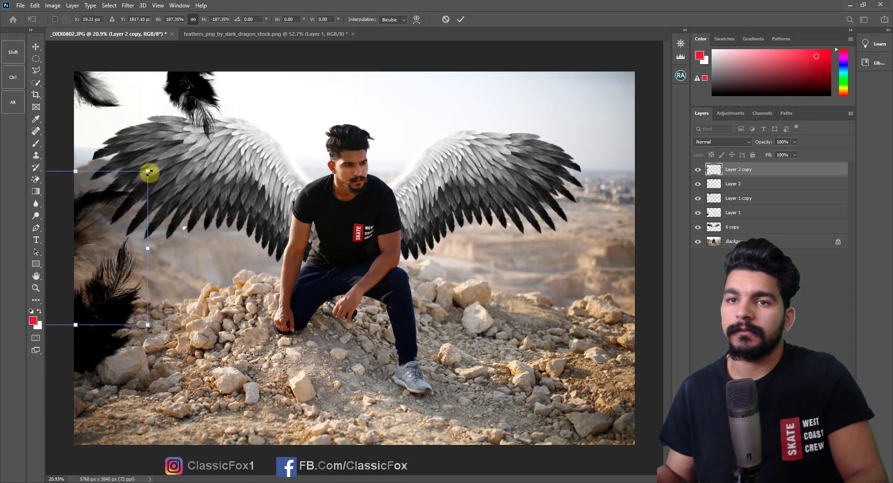
{"action": "mouse_move", "coordinate": [149, 173]}
{"action": "left_mouse_down"}
{"action": "mouse_move", "coordinate": [76, 265]}
{"action": "mouse_move", "coordinate": [214, 239]}
{"action": "mouse_move", "coordinate": [203, 293]}
{"action": "left_mouse_up"}
{"action": "mouse_move", "coordinate": [222, 232]}
{"action": "left_mouse_down"}
{"action": "mouse_move", "coordinate": [196, 276]}
{"action": "mouse_move", "coordinate": [212, 262]}
{"action": "left_mouse_up"}
{"action": "key", "text": "Return"}
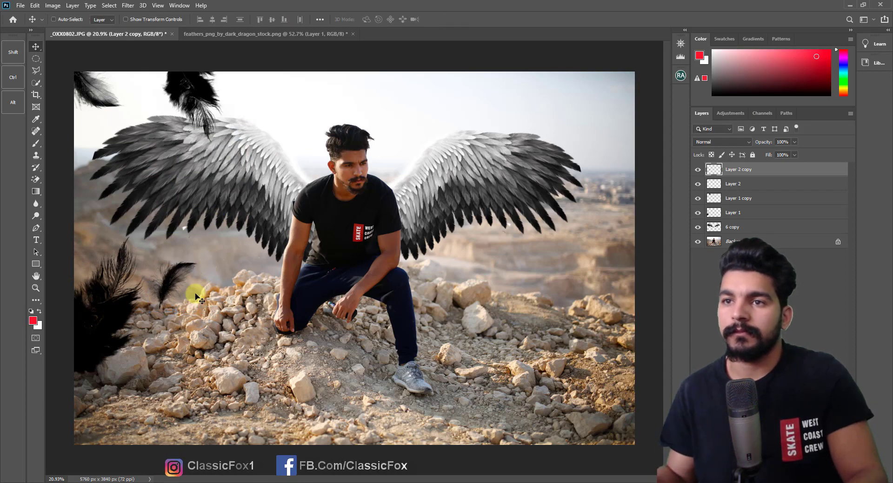
Step: Place another copy right of the man's legs, rotated 90° clockwise
{"action": "left_click_drag", "start_coordinate": [199, 300], "coordinate": [492, 287]}
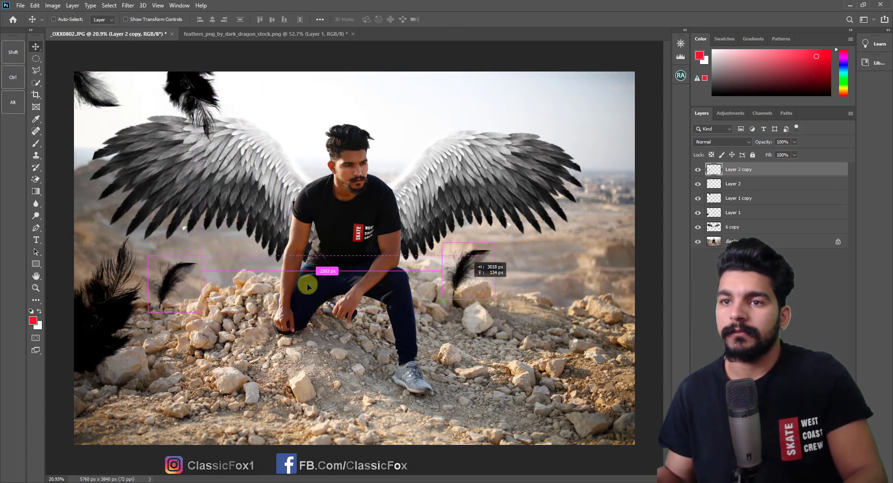
{"action": "left_click_drag", "start_coordinate": [308, 287], "coordinate": [501, 278]}
{"action": "key", "text": "ctrl+t"}
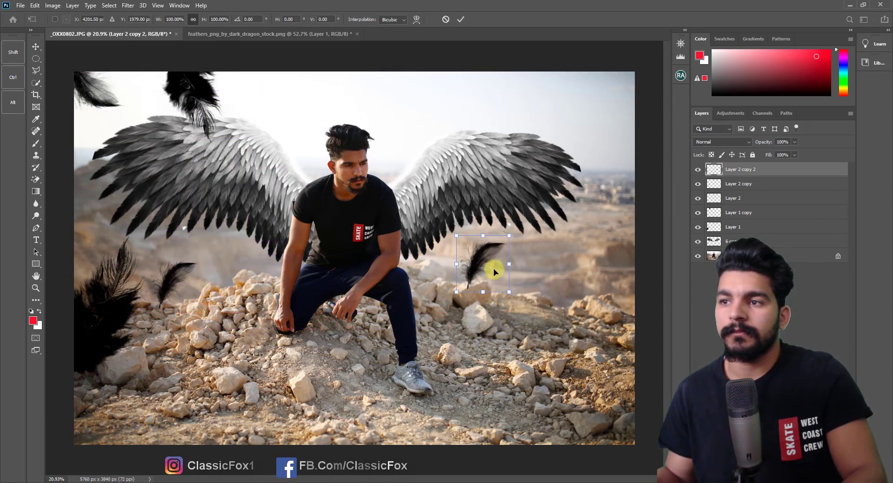
{"action": "right_click", "coordinate": [494, 272]}
{"action": "left_click", "coordinate": [523, 406]}
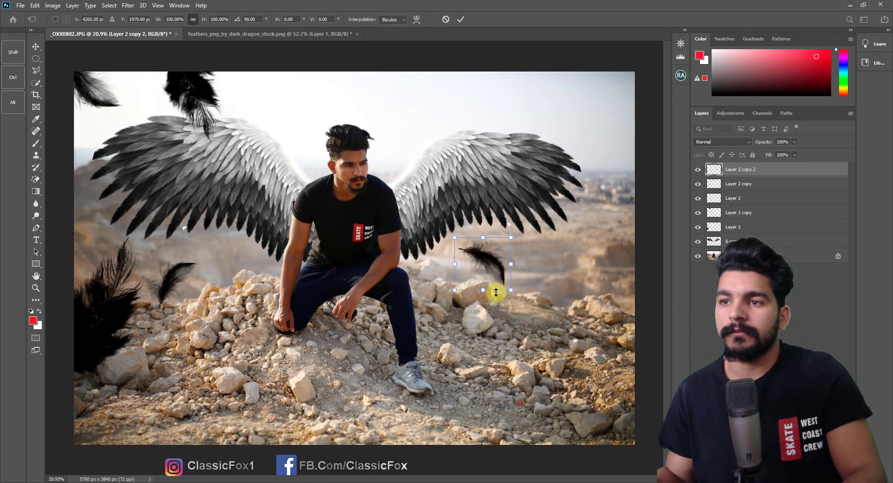
{"action": "mouse_move", "coordinate": [480, 274]}
{"action": "left_mouse_down"}
{"action": "mouse_move", "coordinate": [466, 273]}
{"action": "mouse_move", "coordinate": [482, 280]}
{"action": "left_mouse_up"}
{"action": "key", "text": "Return"}
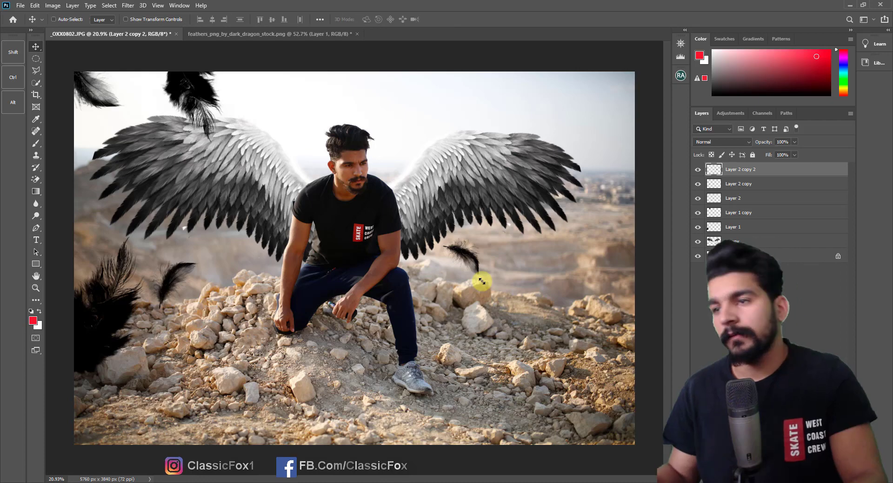
{"action": "left_click", "coordinate": [217, 37]}
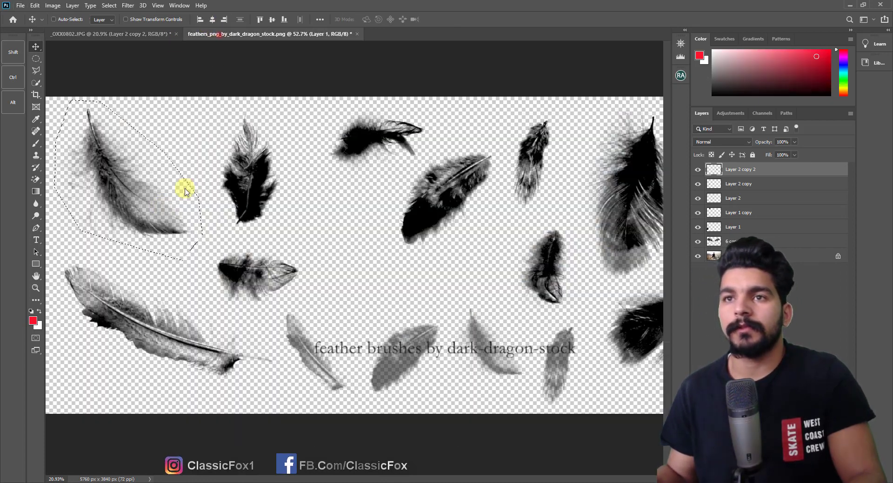
Step: Deselect, lasso the long grey feather at the sheet's lower left, and copy it into the clipboard
{"action": "left_click", "coordinate": [36, 70]}
{"action": "right_click", "coordinate": [111, 135]}
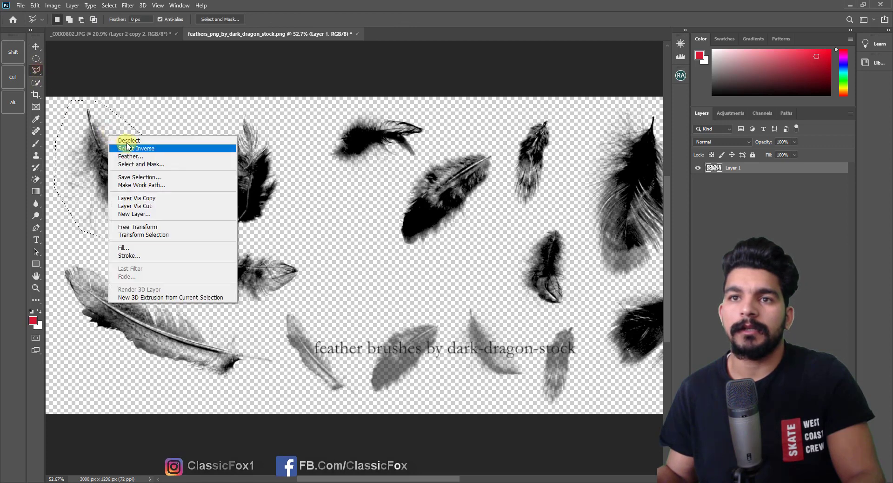
{"action": "left_click", "coordinate": [126, 140]}
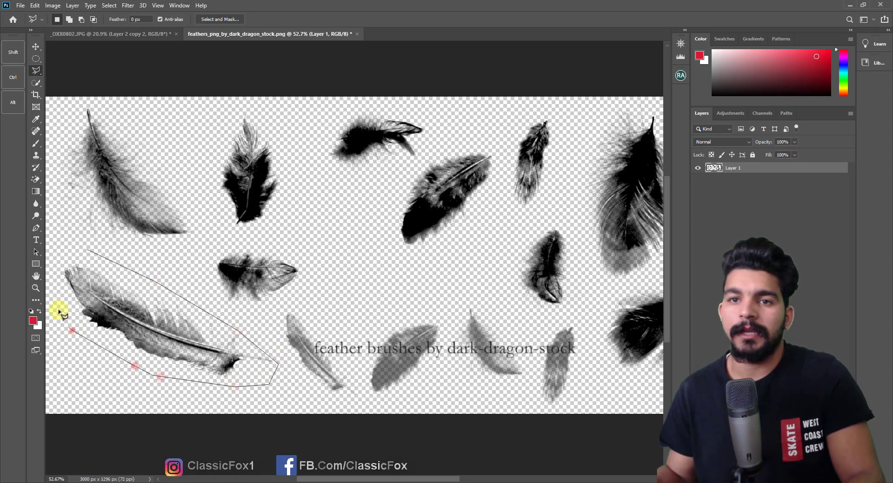
{"action": "left_click", "coordinate": [76, 253]}
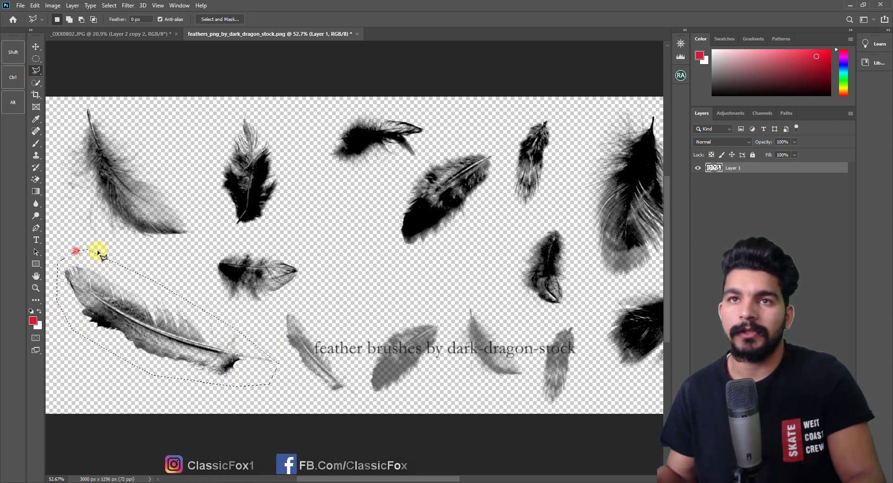
{"action": "left_click", "coordinate": [19, 5]}
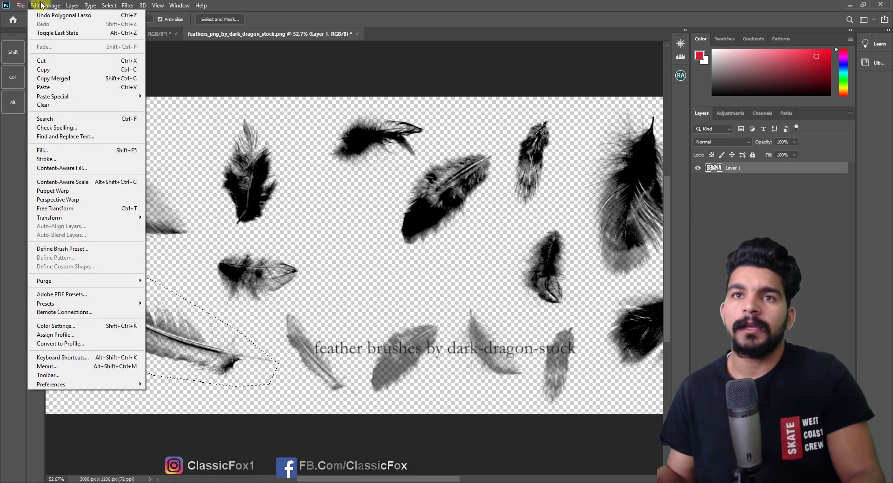
{"action": "left_click", "coordinate": [57, 69]}
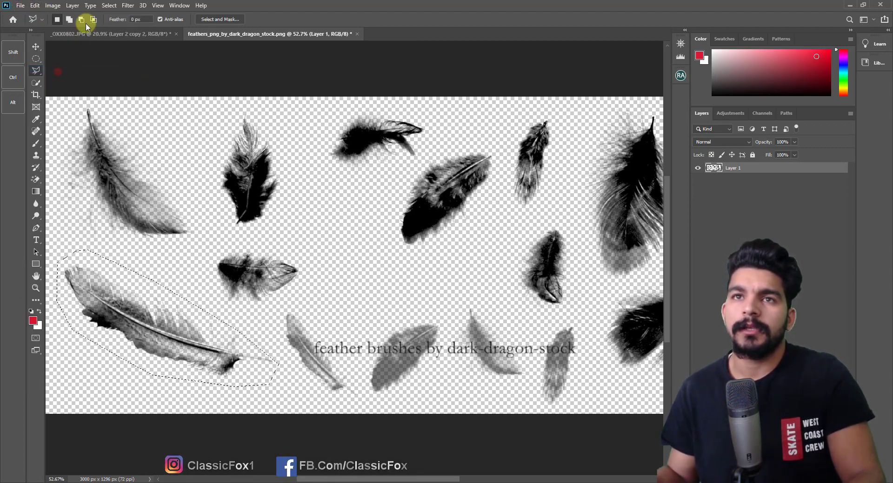
{"action": "left_click", "coordinate": [110, 34]}
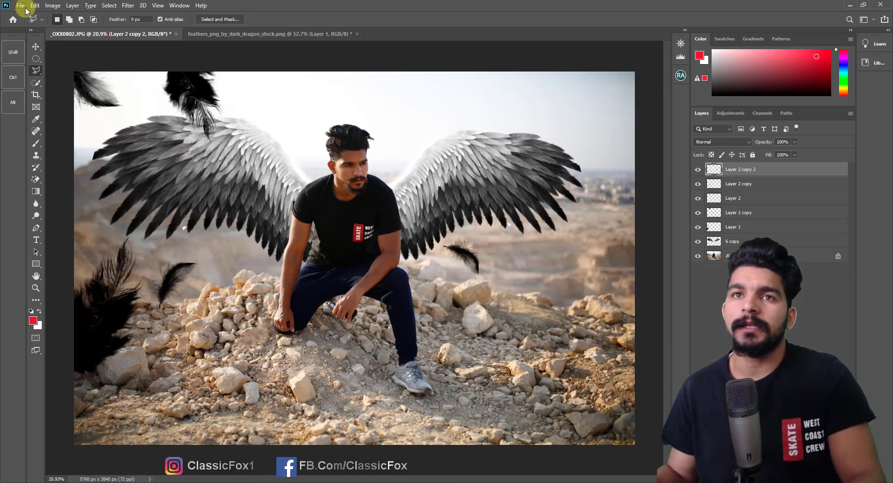
Step: Paste the long feather as Layer 3 and shrink it small beside the man's leg
{"action": "left_click", "coordinate": [35, 6]}
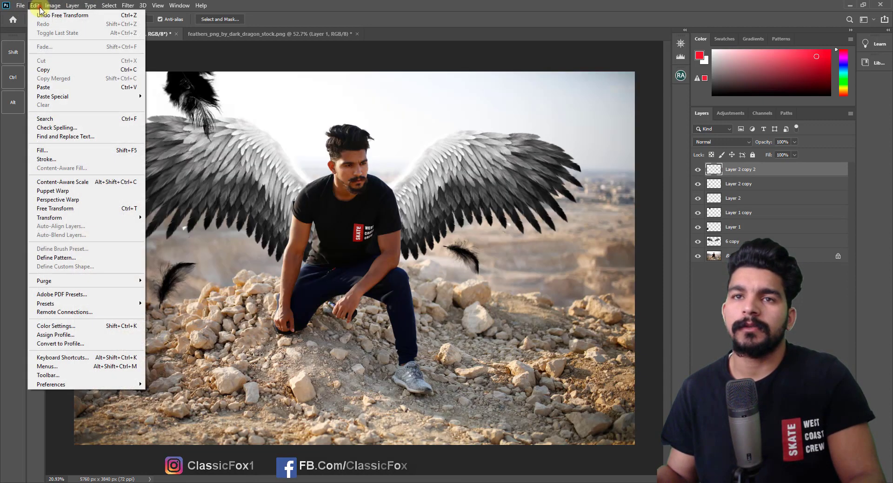
{"action": "left_click", "coordinate": [57, 87]}
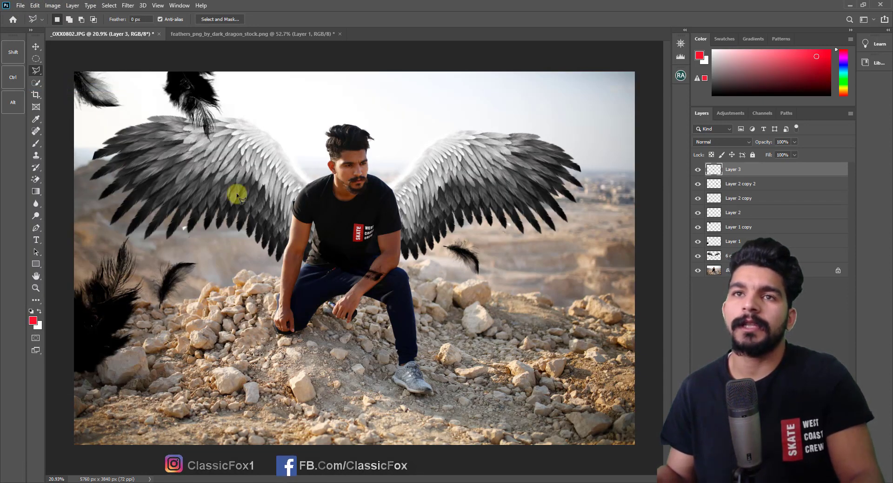
{"action": "left_click", "coordinate": [36, 5]}
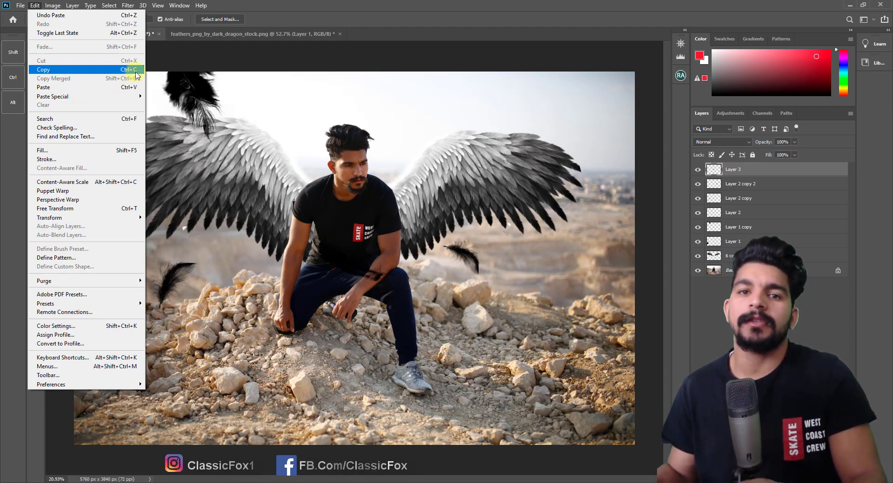
{"action": "left_click", "coordinate": [181, 126]}
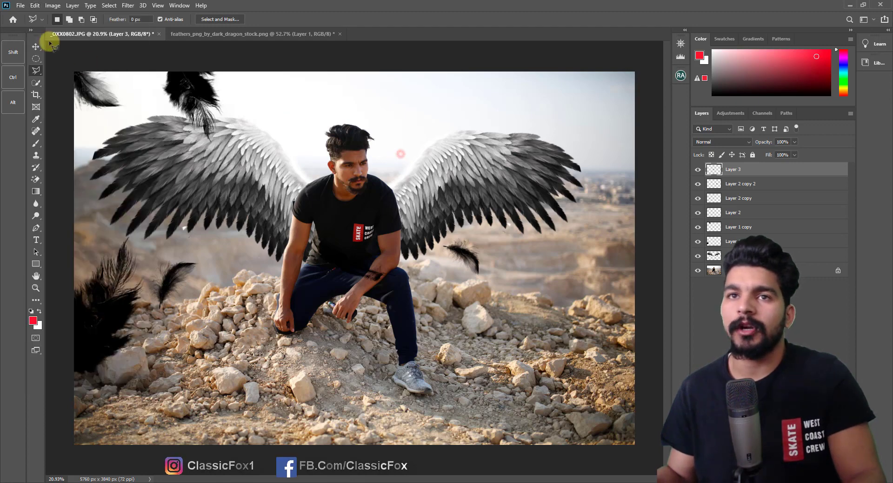
{"action": "left_click", "coordinate": [31, 47]}
{"action": "key", "text": "ctrl+v"}
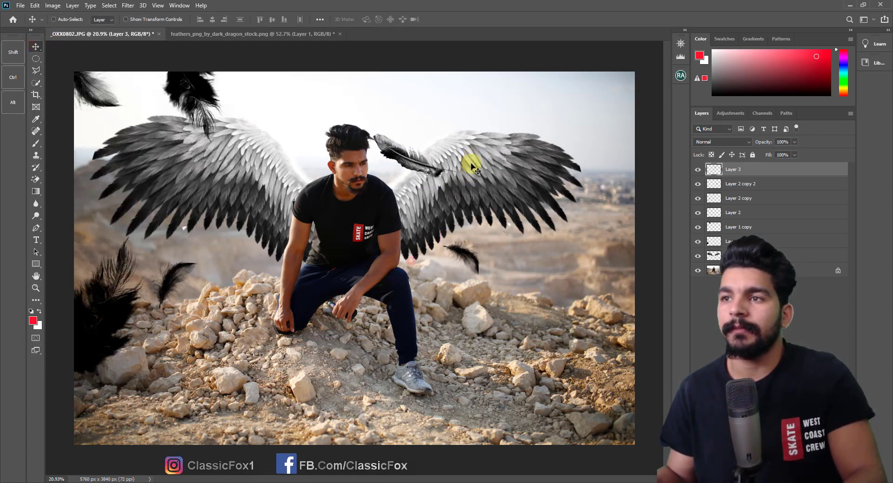
{"action": "key", "text": "ctrl+t"}
{"action": "left_click_drag", "start_coordinate": [457, 178], "coordinate": [523, 214]}
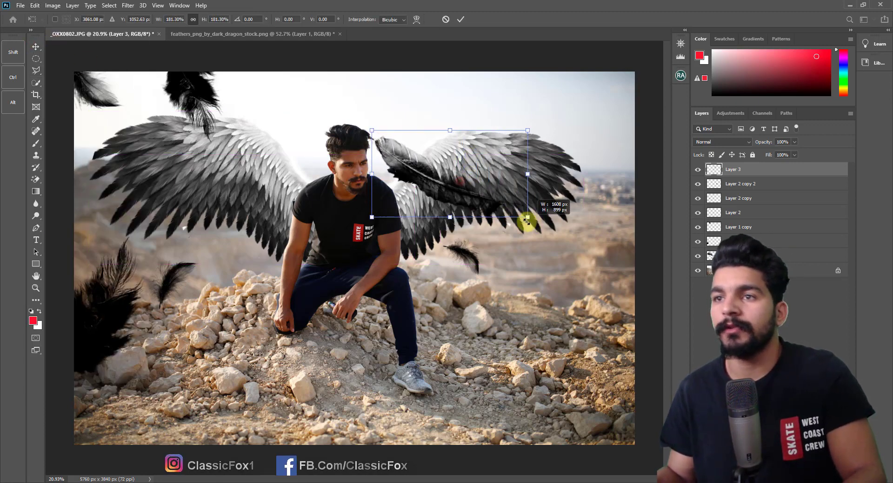
{"action": "left_click_drag", "start_coordinate": [479, 191], "coordinate": [290, 306]}
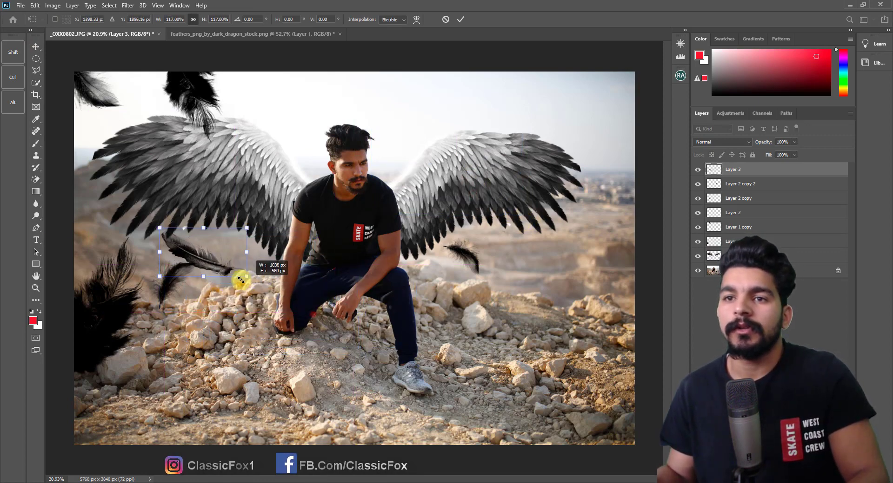
{"action": "mouse_move", "coordinate": [310, 313]}
{"action": "left_mouse_down"}
{"action": "mouse_move", "coordinate": [224, 264]}
{"action": "mouse_move", "coordinate": [259, 279]}
{"action": "mouse_move", "coordinate": [279, 239]}
{"action": "mouse_move", "coordinate": [235, 273]}
{"action": "mouse_move", "coordinate": [229, 290]}
{"action": "left_mouse_up"}
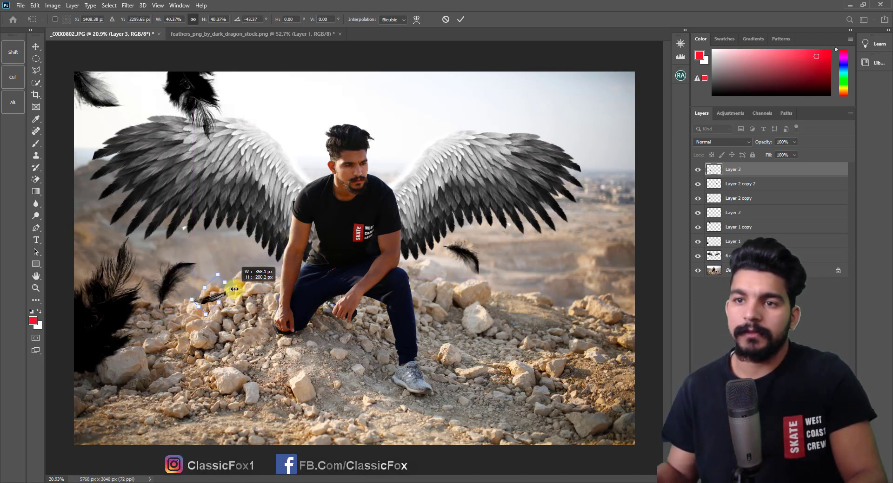
{"action": "key", "text": "Return"}
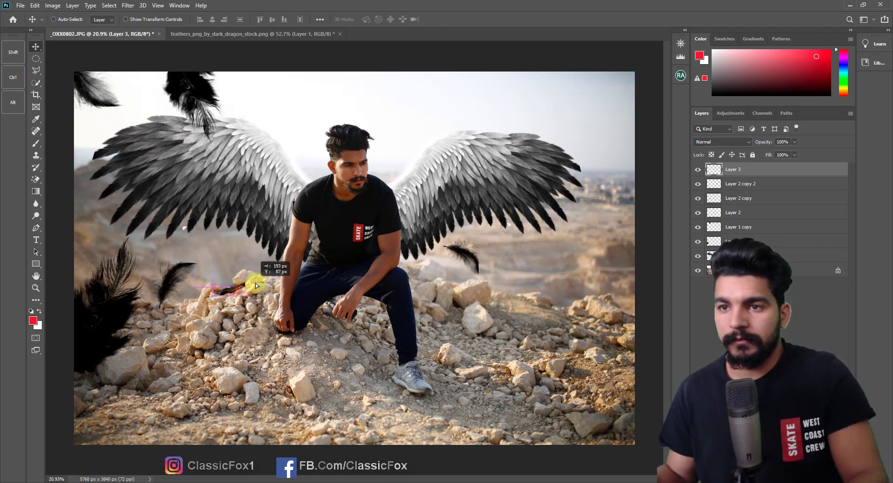
Step: Add a horizontally flipped, slightly tilted copy on the rocks right of the man
{"action": "mouse_move", "coordinate": [249, 284]}
{"action": "left_mouse_down"}
{"action": "mouse_move", "coordinate": [493, 306]}
{"action": "mouse_move", "coordinate": [508, 295]}
{"action": "left_mouse_up"}
{"action": "key", "text": "ctrl+t"}
{"action": "right_click", "coordinate": [475, 301]}
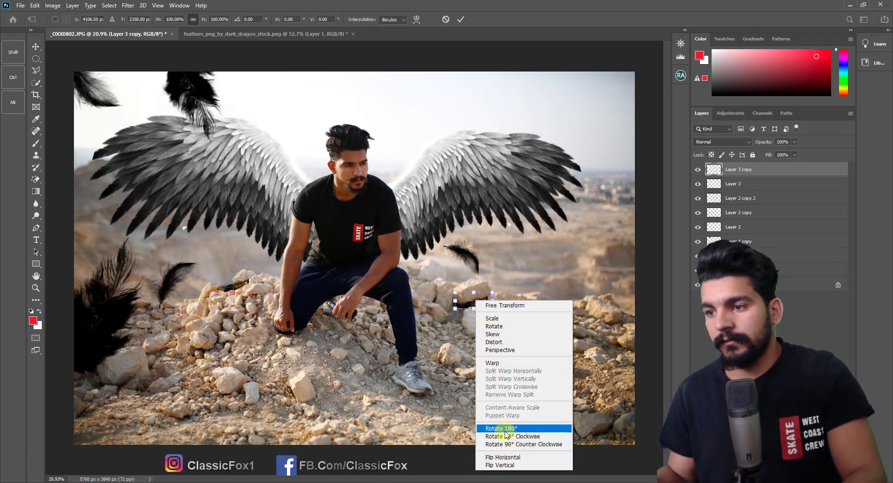
{"action": "left_click", "coordinate": [507, 458]}
{"action": "mouse_move", "coordinate": [509, 327]}
{"action": "left_mouse_down"}
{"action": "mouse_move", "coordinate": [496, 322]}
{"action": "mouse_move", "coordinate": [542, 315]}
{"action": "left_mouse_up"}
{"action": "key", "text": "Return"}
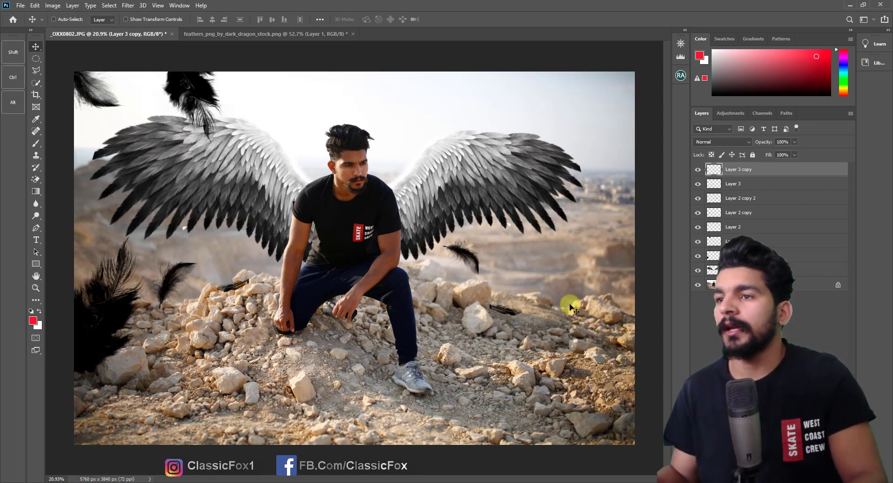
{"action": "left_click", "coordinate": [711, 242]}
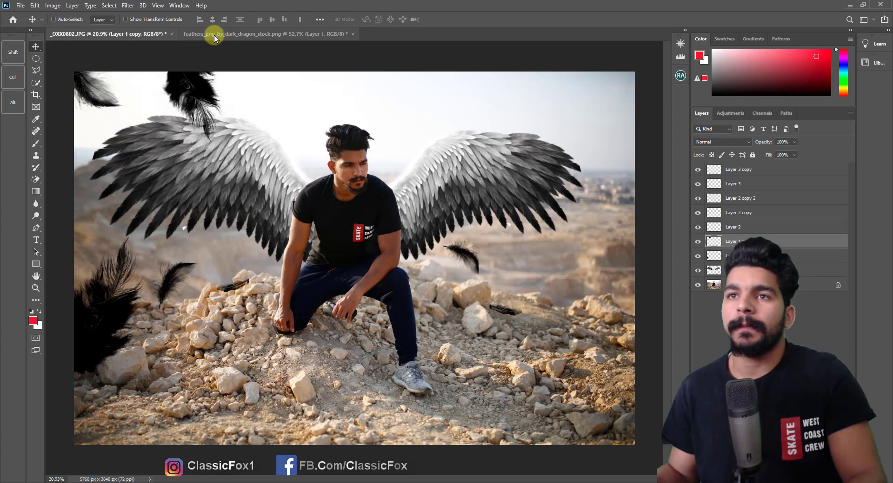
{"action": "left_click", "coordinate": [214, 35]}
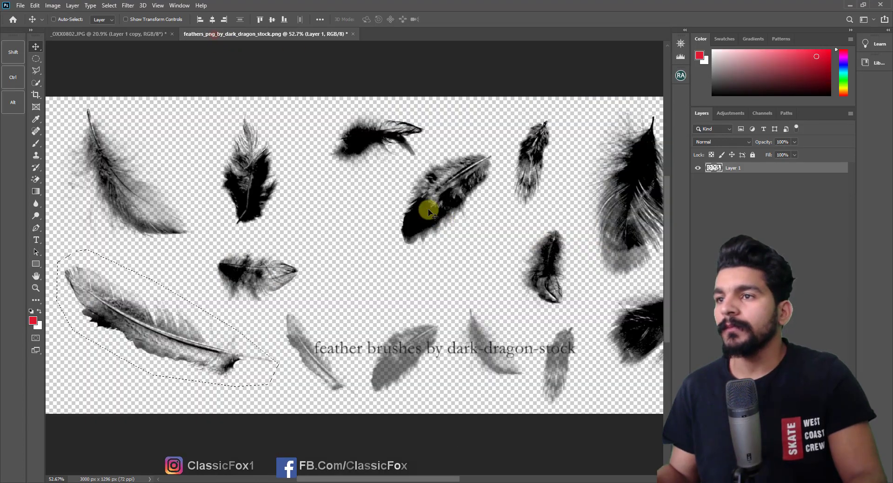
Step: Lasso the middle dark feather, drag it into _OXX0802.JPG and enlarge it to about 269% over the right wing
{"action": "left_click", "coordinate": [36, 70]}
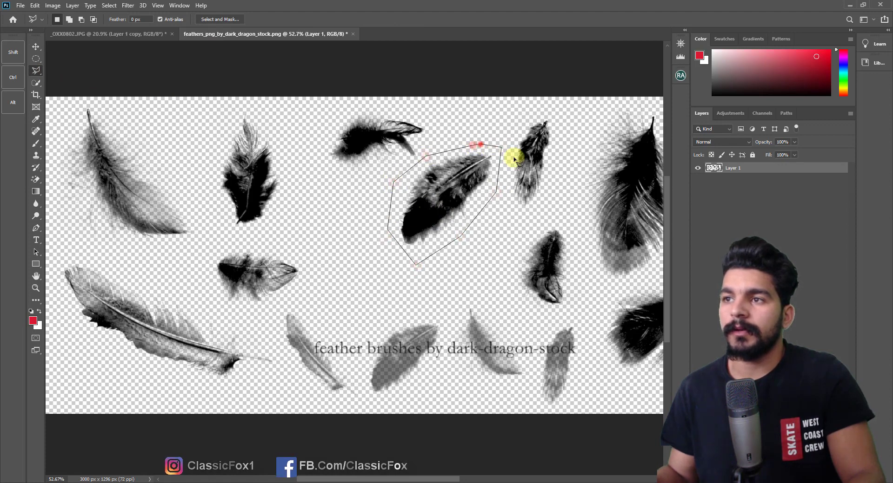
{"action": "key", "text": "Return"}
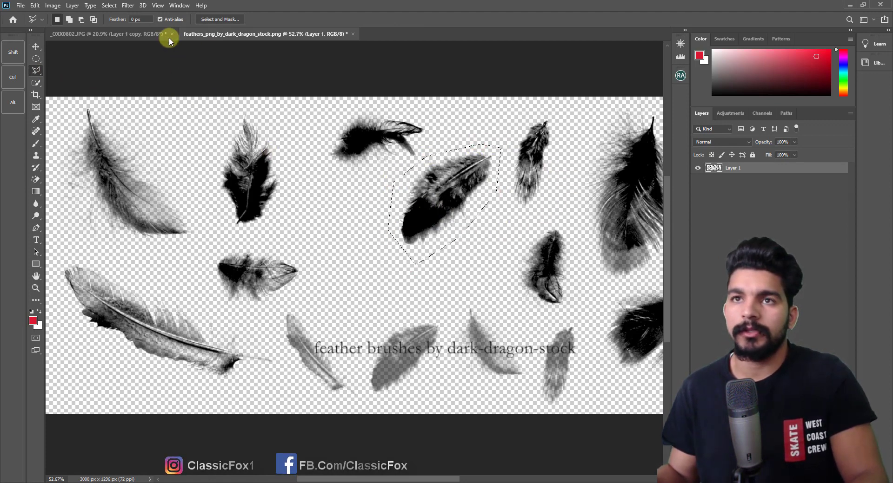
{"action": "mouse_move", "coordinate": [168, 37]}
{"action": "left_mouse_down"}
{"action": "mouse_move", "coordinate": [346, 298]}
{"action": "mouse_move", "coordinate": [484, 141]}
{"action": "mouse_move", "coordinate": [467, 119]}
{"action": "left_mouse_up"}
{"action": "left_click", "coordinate": [36, 47]}
{"action": "key", "text": "ctrl+t"}
{"action": "left_click_drag", "start_coordinate": [494, 146], "coordinate": [587, 134]}
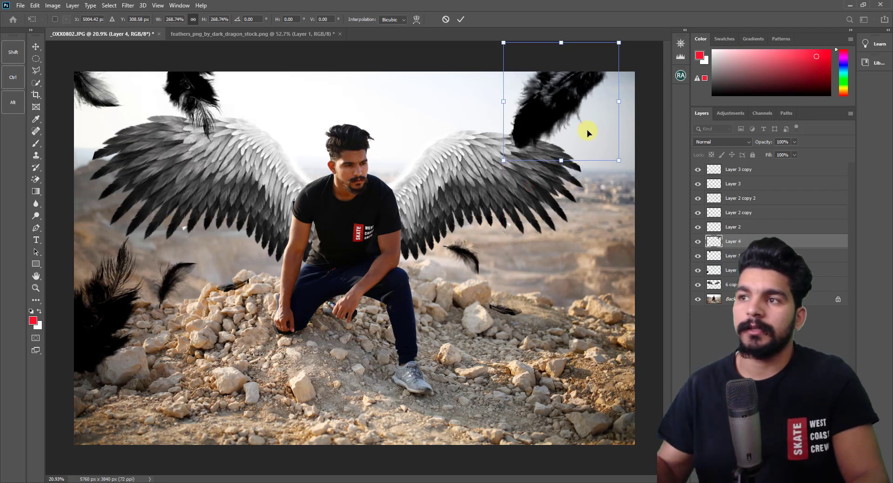
Step: Add a horizontally flipped, half-size copy of Layer 4 below the right wing
{"action": "key", "text": "Return"}
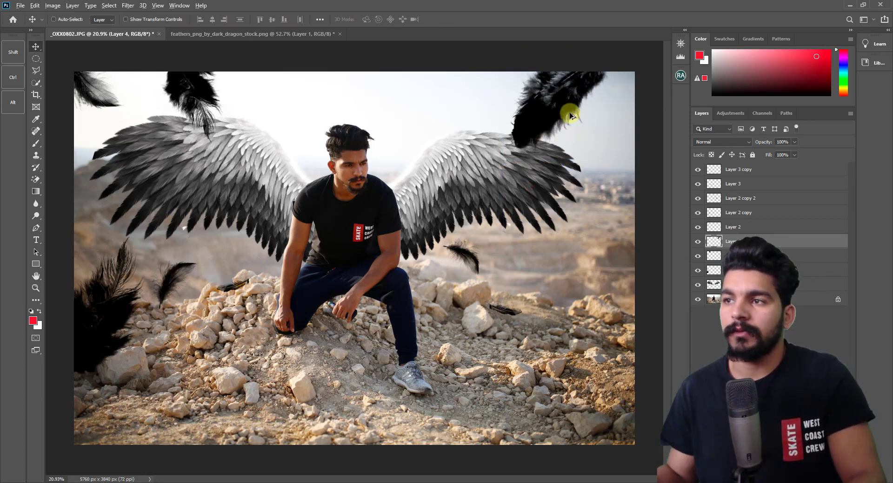
{"action": "left_click_drag", "start_coordinate": [570, 117], "coordinate": [600, 308]}
{"action": "key", "text": "ctrl+t"}
{"action": "right_click", "coordinate": [605, 307]}
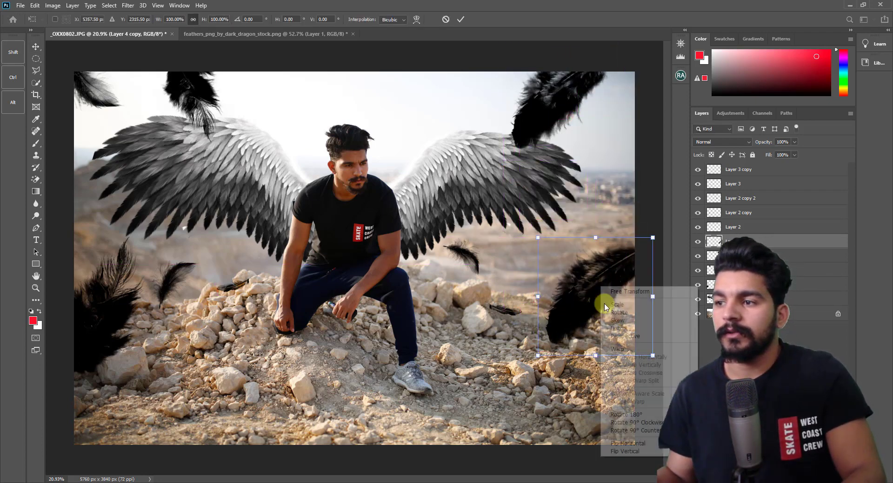
{"action": "left_click", "coordinate": [633, 444]}
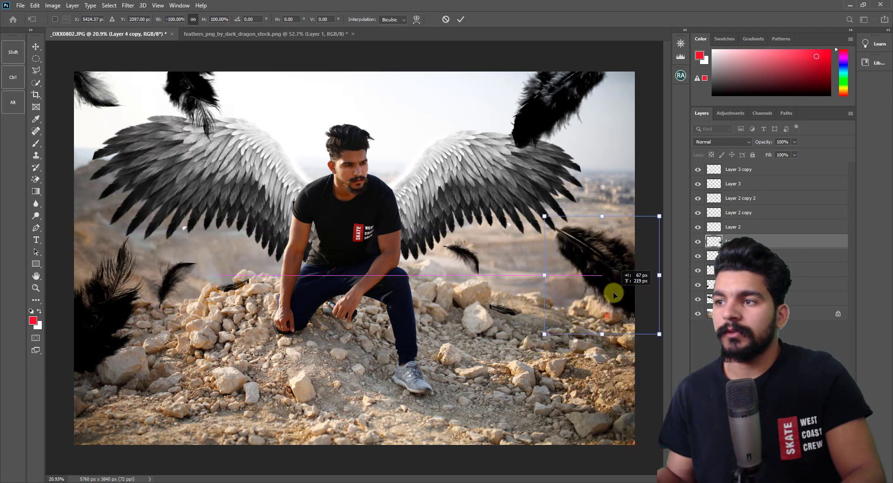
{"action": "left_click_drag", "start_coordinate": [604, 314], "coordinate": [546, 319]}
{"action": "left_click_drag", "start_coordinate": [596, 359], "coordinate": [567, 312]}
{"action": "mouse_move", "coordinate": [535, 278]}
{"action": "left_mouse_down"}
{"action": "mouse_move", "coordinate": [468, 199]}
{"action": "mouse_move", "coordinate": [599, 273]}
{"action": "left_mouse_up"}
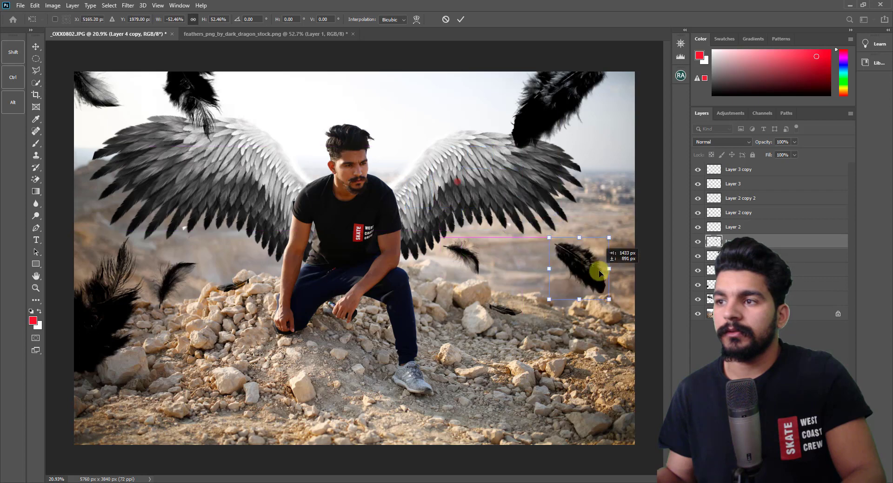
{"action": "key", "text": "Return"}
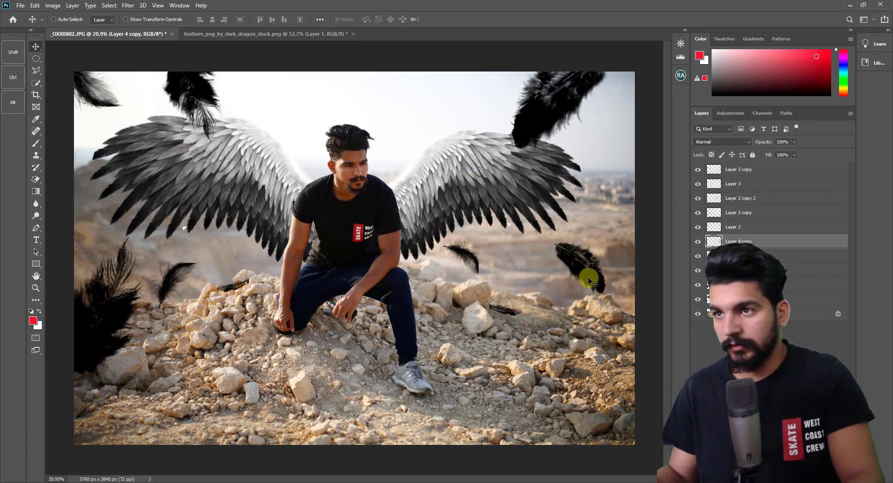
Step: Duplicate that feather beside the man's arm on the left and rotate it about 40°
{"action": "mouse_move", "coordinate": [587, 278]}
{"action": "left_mouse_down", "text": "alt"}
{"action": "mouse_move", "coordinate": [453, 190]}
{"action": "mouse_move", "coordinate": [434, 165]}
{"action": "mouse_move", "coordinate": [231, 263]}
{"action": "mouse_move", "coordinate": [240, 276]}
{"action": "mouse_move", "coordinate": [210, 265]}
{"action": "left_mouse_up", "text": "alt"}
{"action": "key", "text": "ctrl+t"}
{"action": "key", "text": "Return"}
{"action": "key", "text": "ctrl+t"}
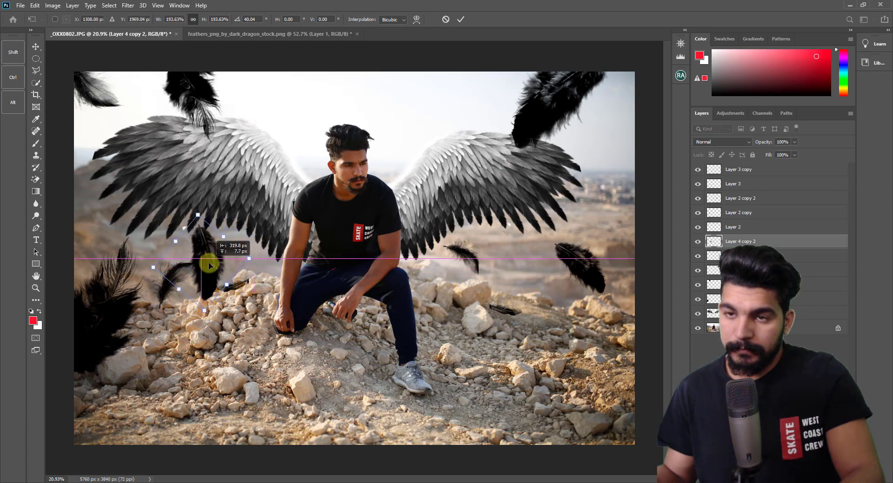
{"action": "key", "text": "Return"}
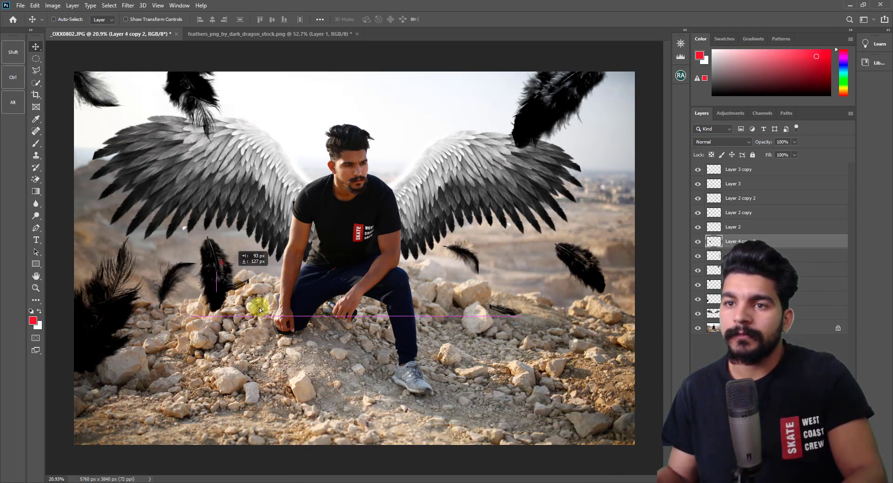
Step: Move a feather down toward the man's hand and enlarge it to about 233%
{"action": "left_click_drag", "start_coordinate": [223, 268], "coordinate": [288, 324]}
{"action": "key", "text": "ctrl+t"}
{"action": "left_click_drag", "start_coordinate": [403, 244], "coordinate": [430, 234]}
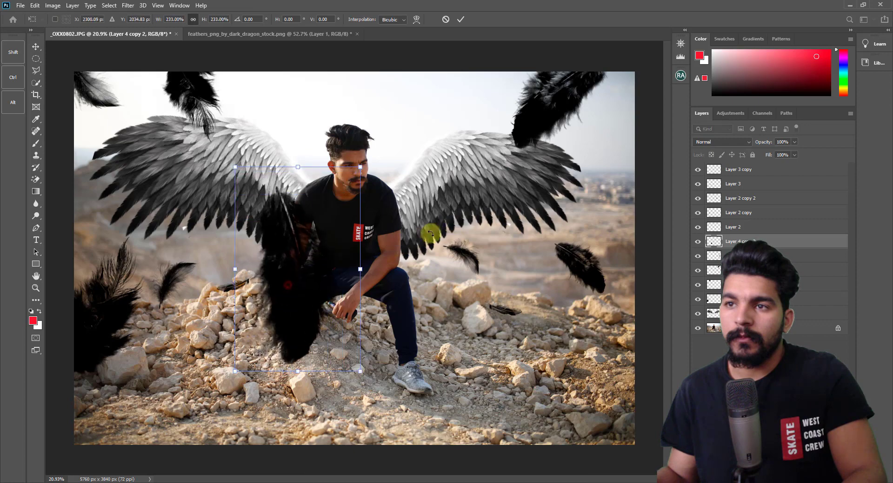
{"action": "right_click", "coordinate": [361, 243]}
{"action": "left_click", "coordinate": [409, 407]}
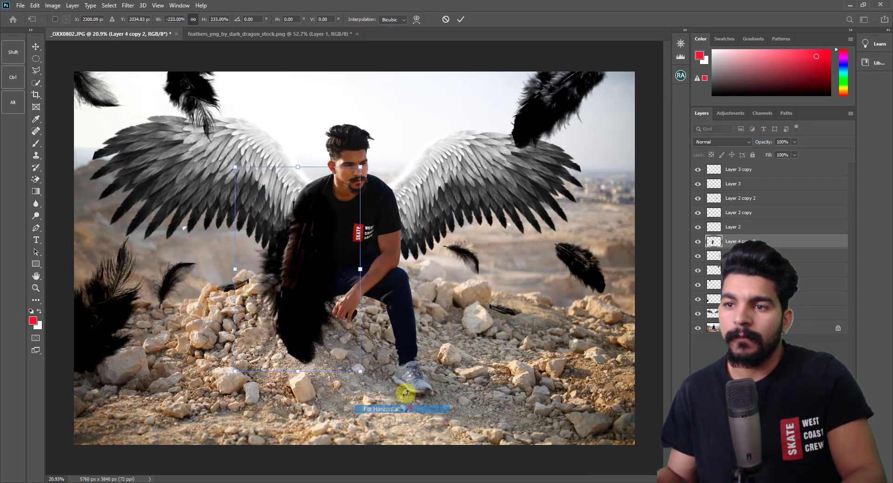
{"action": "left_click_drag", "start_coordinate": [329, 307], "coordinate": [368, 378]}
Step: Flip the feather vertically, tilt it about 37° and set it at the bottom foreground
{"action": "right_click", "coordinate": [352, 364]}
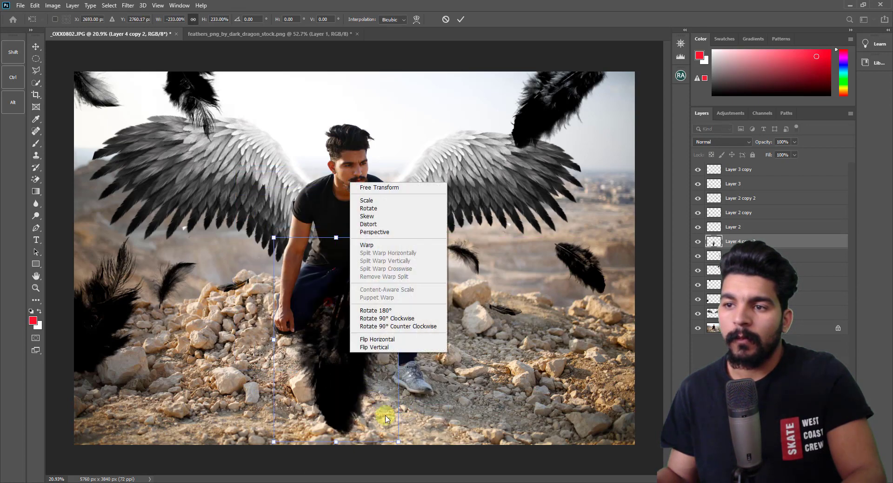
{"action": "left_click", "coordinate": [376, 340]}
{"action": "right_click", "coordinate": [362, 338]}
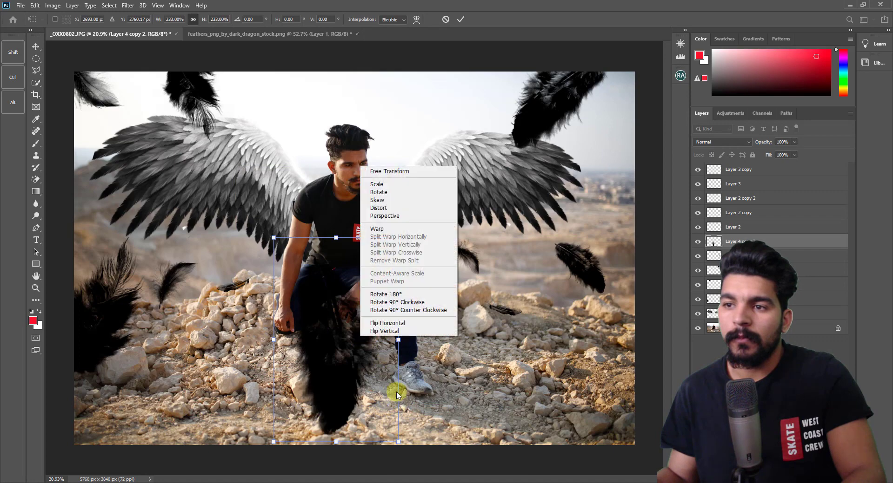
{"action": "left_click", "coordinate": [385, 332]}
{"action": "left_click_drag", "start_coordinate": [370, 377], "coordinate": [330, 426]}
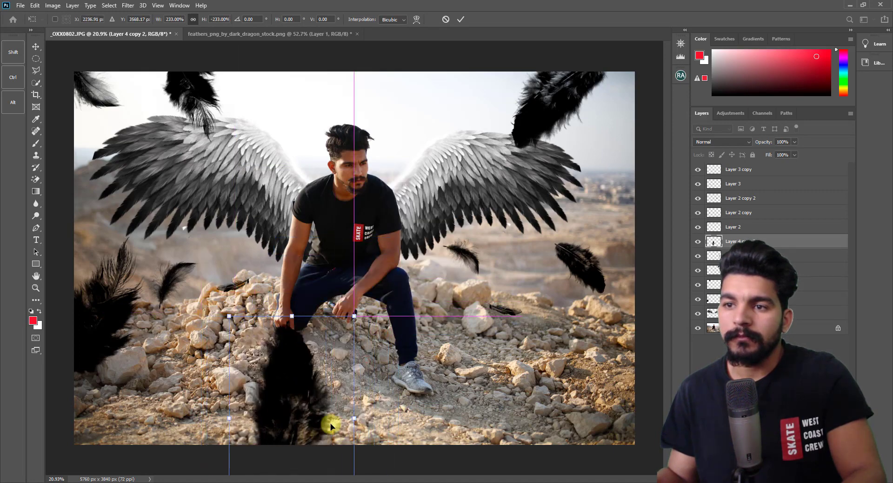
{"action": "left_click_drag", "start_coordinate": [424, 390], "coordinate": [424, 423]}
{"action": "mouse_move", "coordinate": [362, 399]}
{"action": "left_mouse_down"}
{"action": "mouse_move", "coordinate": [438, 409]}
{"action": "mouse_move", "coordinate": [426, 392]}
{"action": "left_mouse_up"}
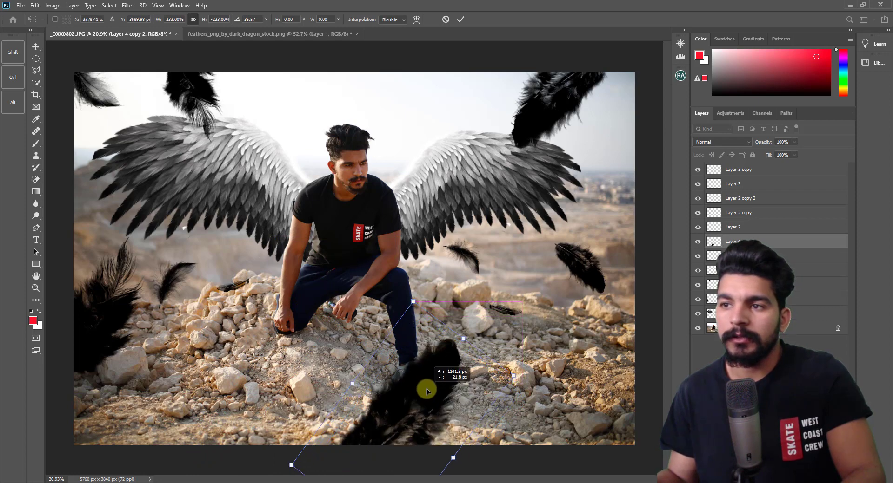
{"action": "key", "text": "Return"}
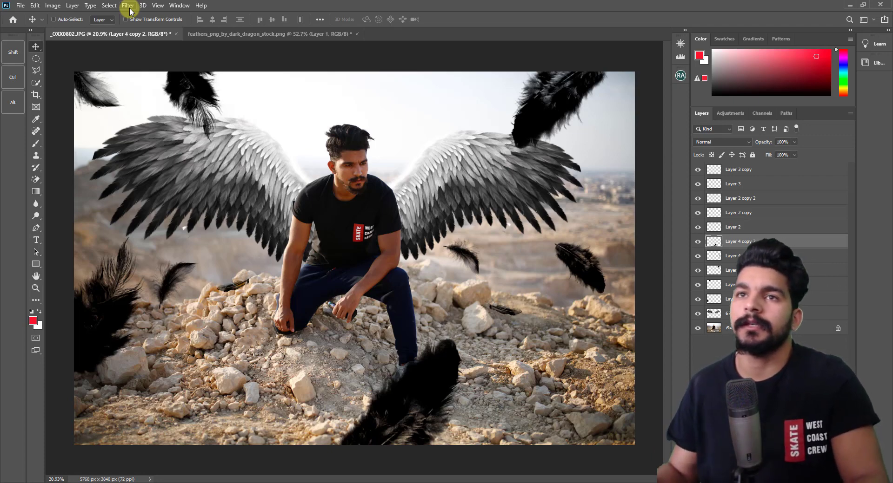
Step: Apply a Box Blur with a 56-pixel radius to the large foreground feather
{"action": "left_click", "coordinate": [128, 6]}
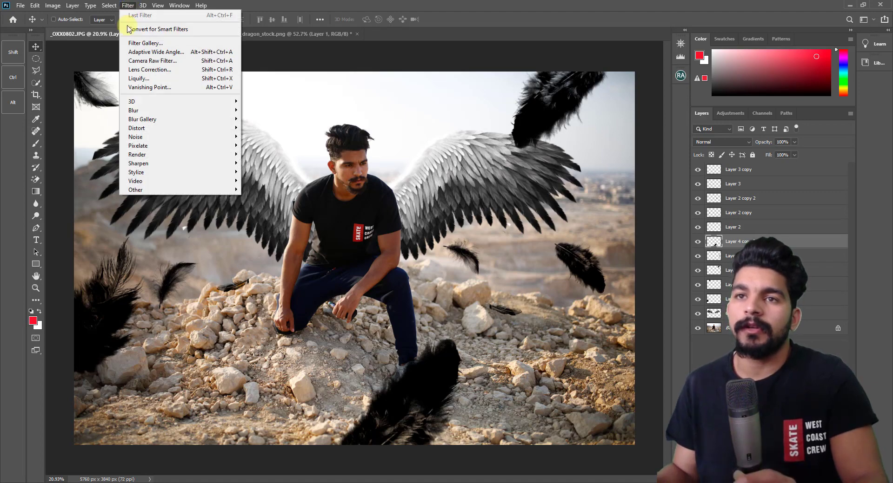
{"action": "mouse_move", "coordinate": [150, 110]}
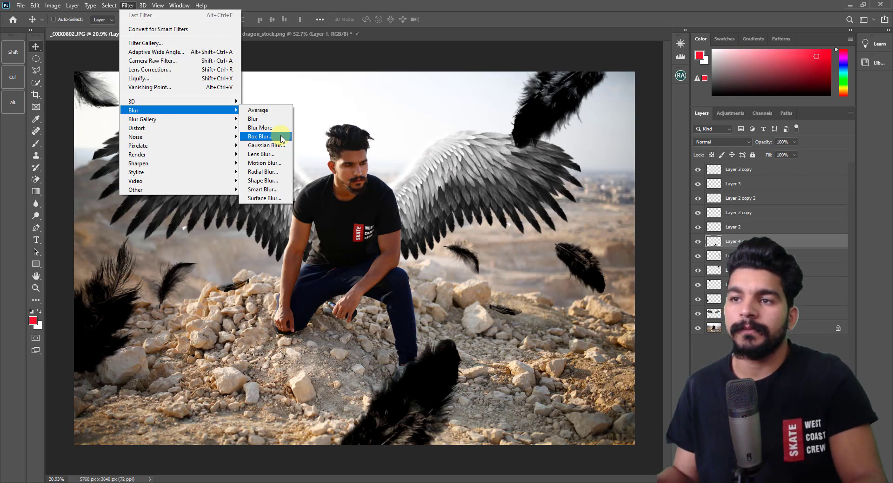
{"action": "left_click", "coordinate": [281, 138]}
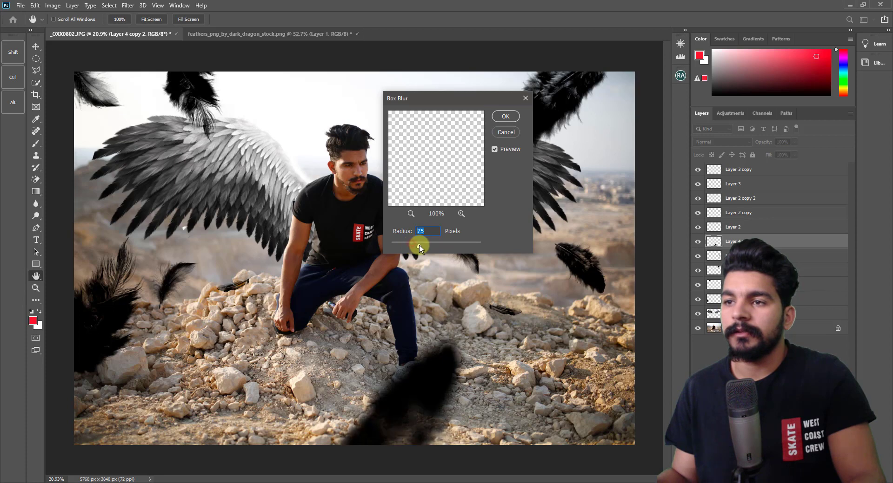
{"action": "left_click_drag", "start_coordinate": [417, 247], "coordinate": [412, 244]}
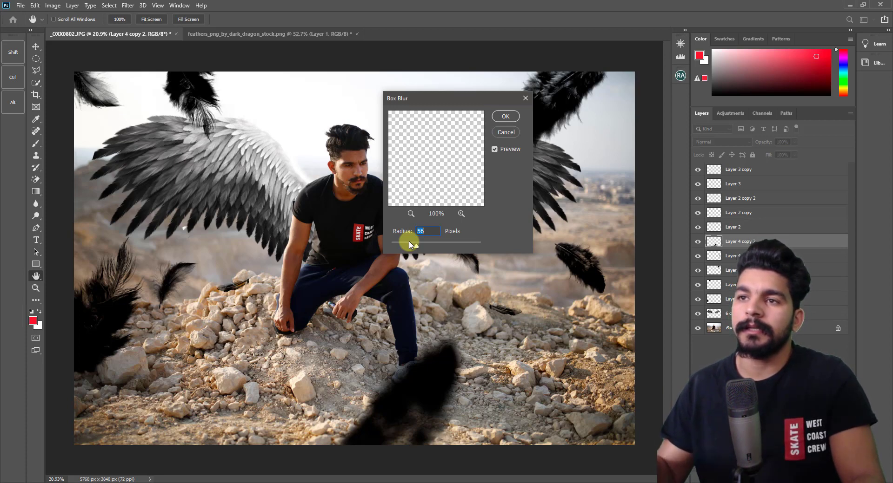
{"action": "key", "text": "Return"}
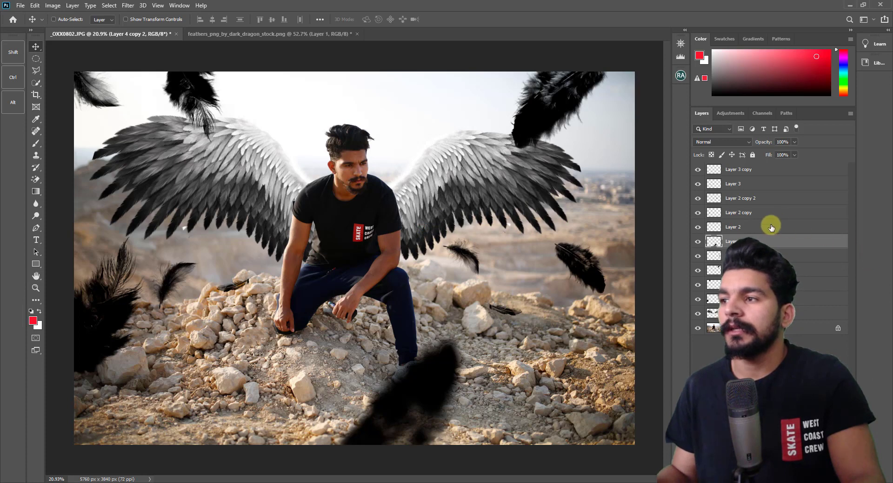
Step: Reapply the last Box Blur to the lower-left feather's layer, Layer 1
{"action": "left_click", "coordinate": [707, 301]}
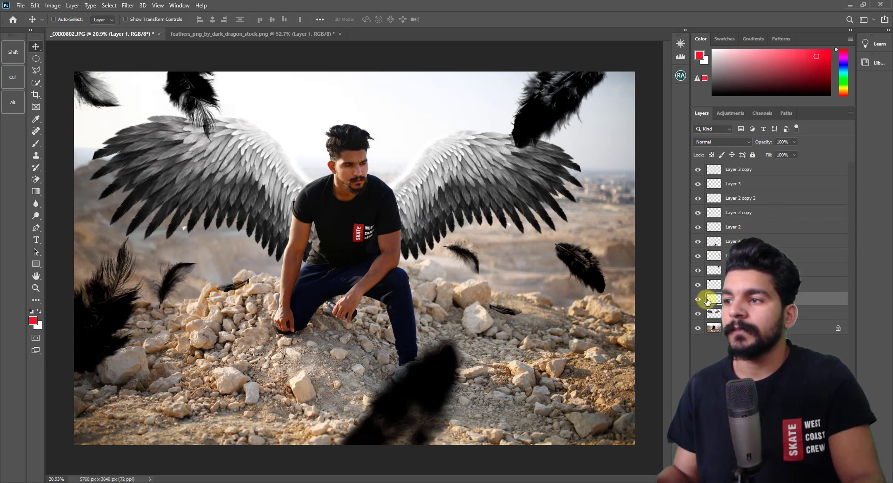
{"action": "left_click", "coordinate": [702, 301]}
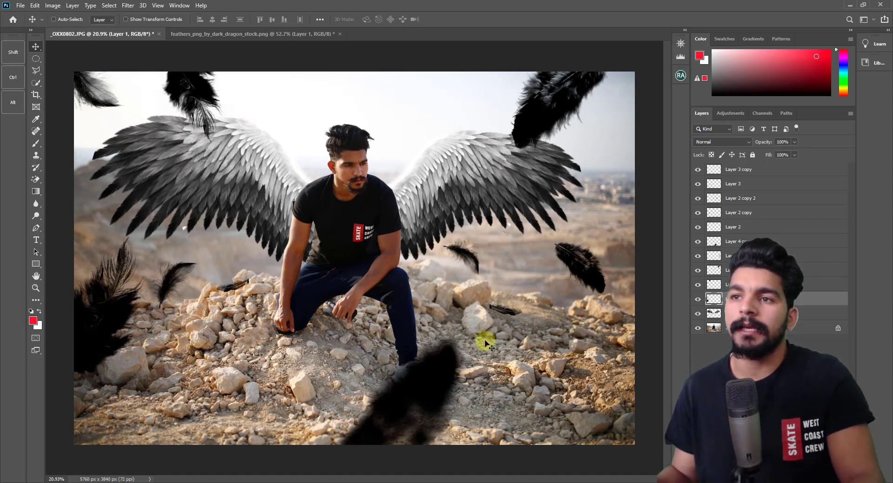
{"action": "left_click", "coordinate": [127, 6]}
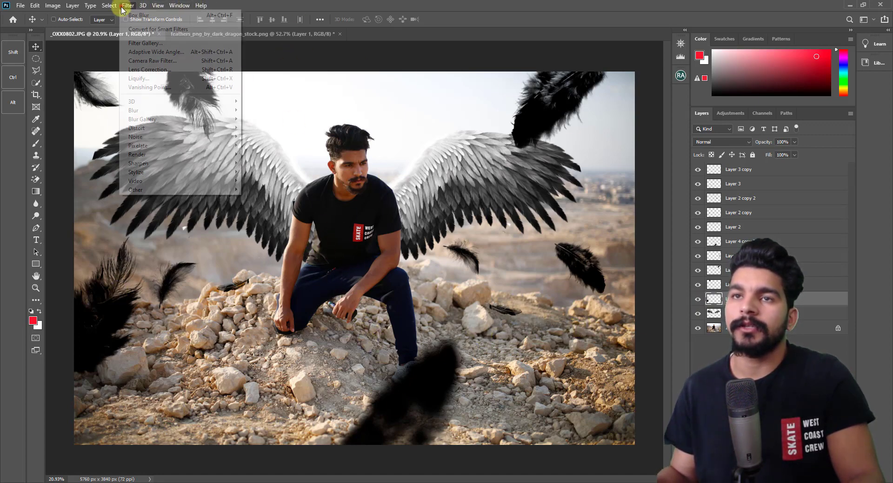
{"action": "left_click", "coordinate": [158, 15]}
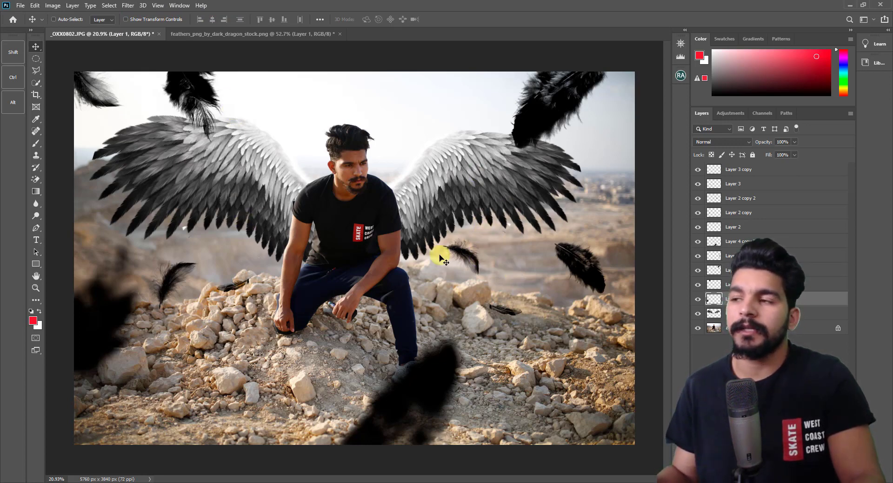
Step: Blur the top-left feather on Layer 1 copy with a 19-pixel Box Blur
{"action": "left_click", "coordinate": [700, 285]}
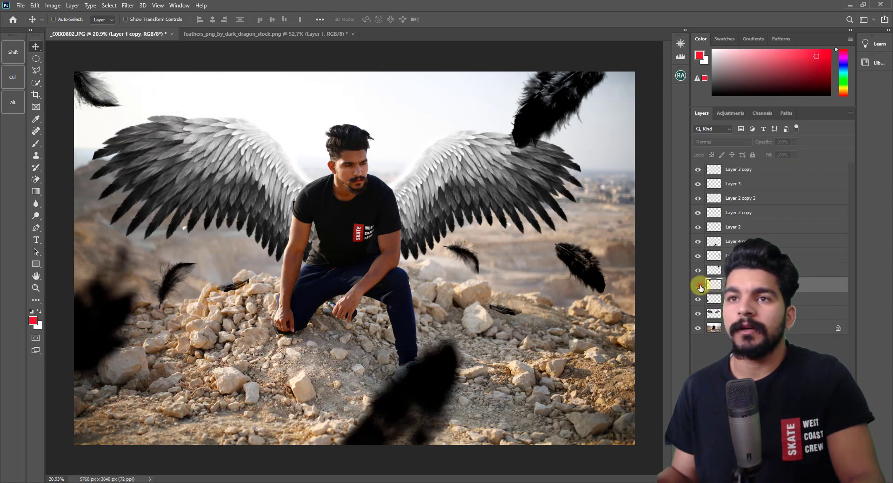
{"action": "left_click", "coordinate": [128, 6]}
{"action": "key", "text": "Escape"}
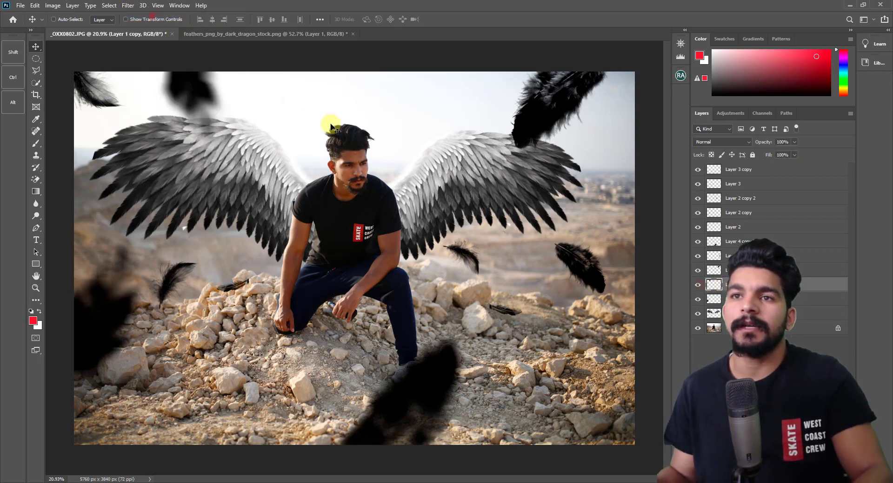
{"action": "key", "text": "ctrl"}
{"action": "left_click", "coordinate": [128, 6]}
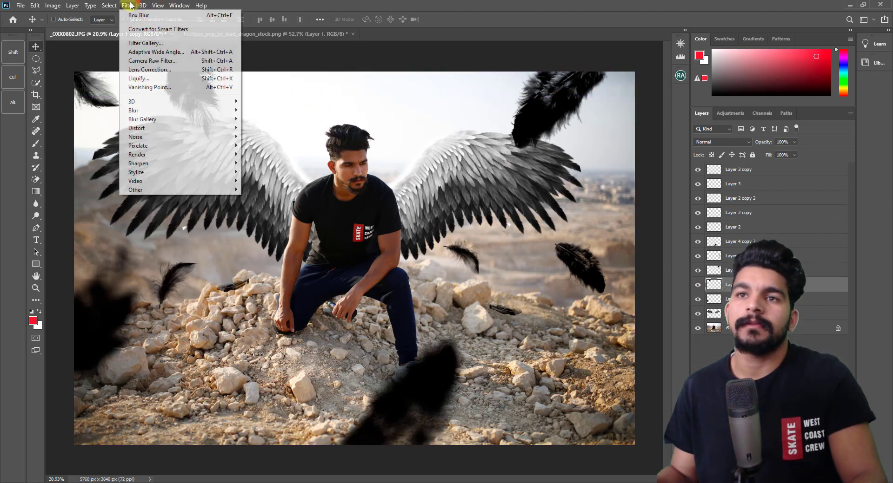
{"action": "mouse_move", "coordinate": [133, 111]}
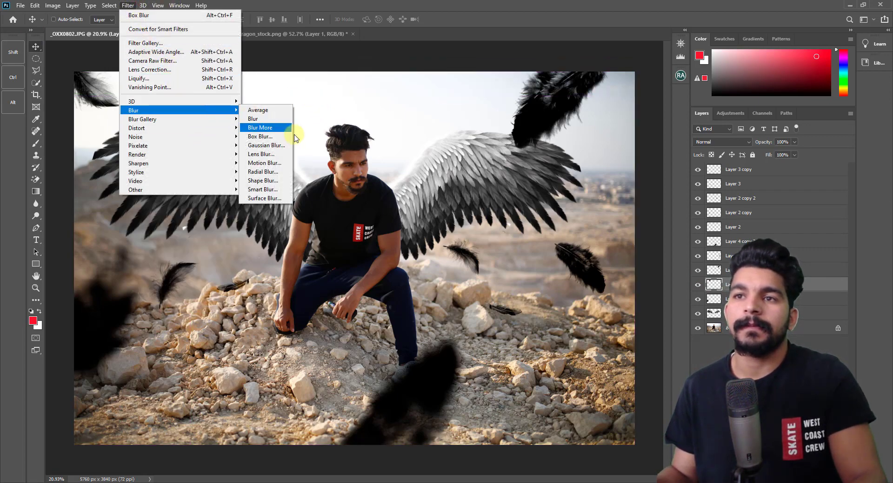
{"action": "left_click", "coordinate": [283, 137]}
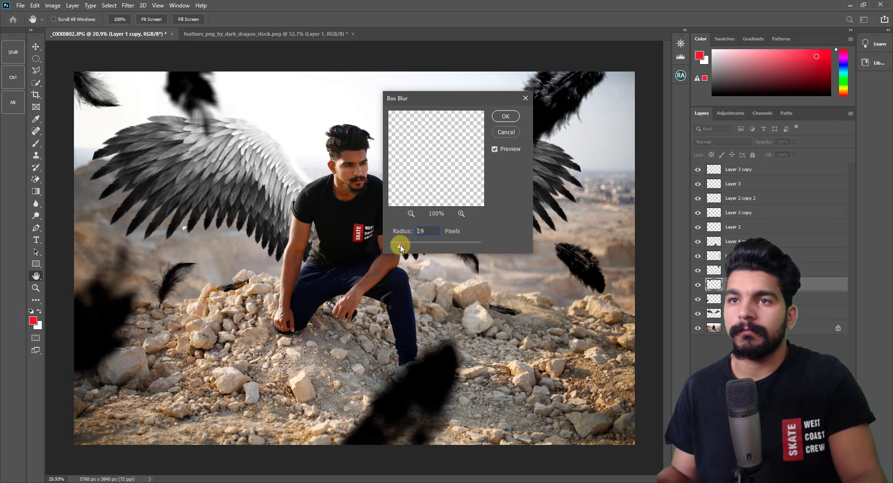
{"action": "left_click", "coordinate": [514, 117]}
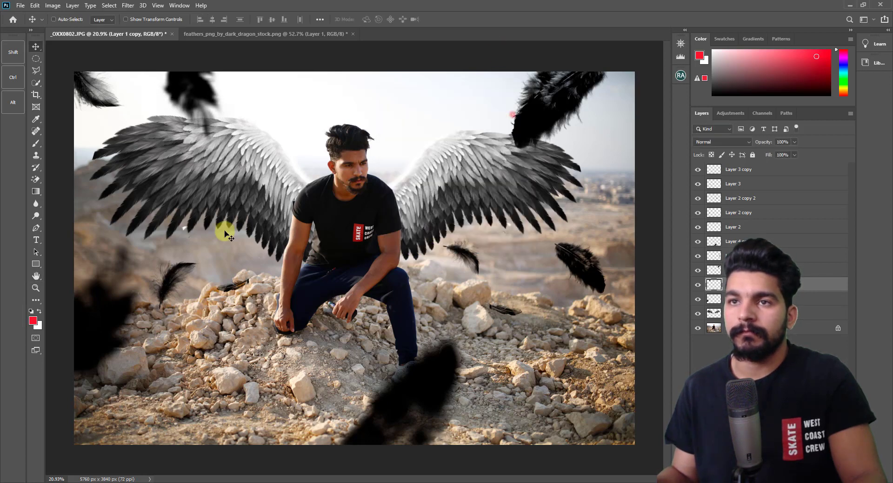
{"action": "key", "text": "v"}
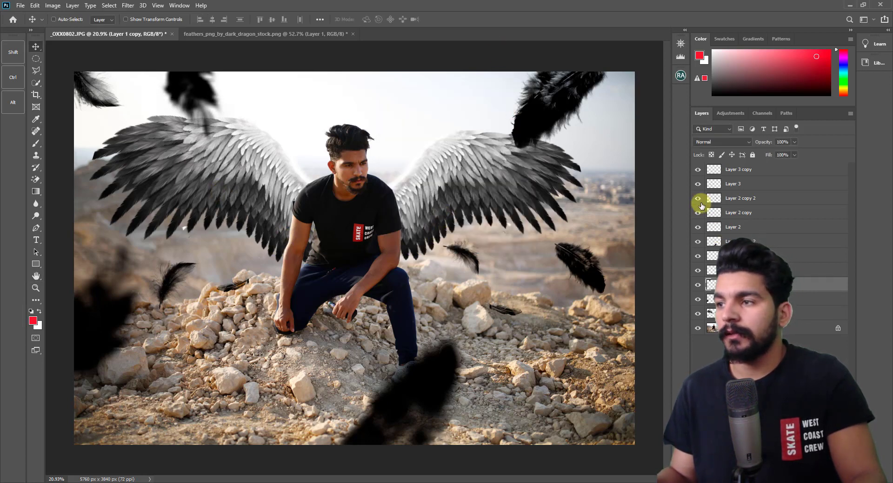
Step: Blur the top-right feather's layer with a 31-pixel Box Blur
{"action": "left_click", "coordinate": [712, 272]}
{"action": "left_click", "coordinate": [697, 272]}
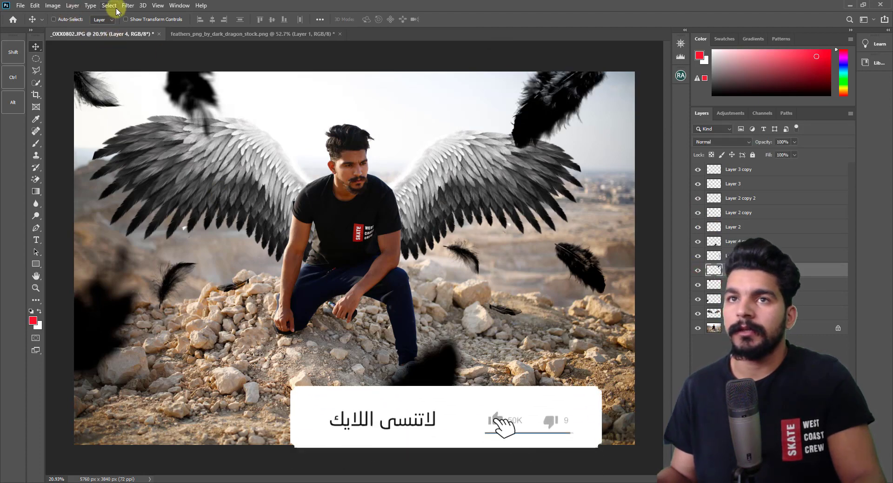
{"action": "left_click", "coordinate": [116, 8]}
{"action": "mouse_move", "coordinate": [160, 110]}
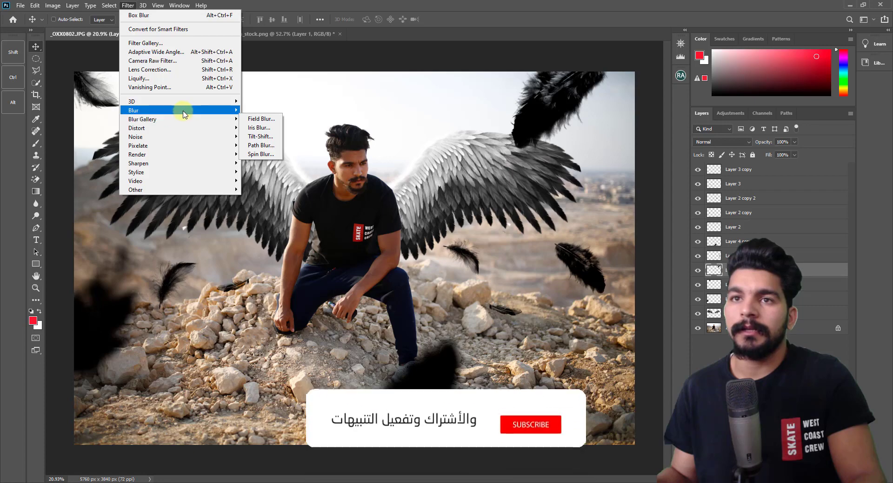
{"action": "left_click", "coordinate": [275, 135]}
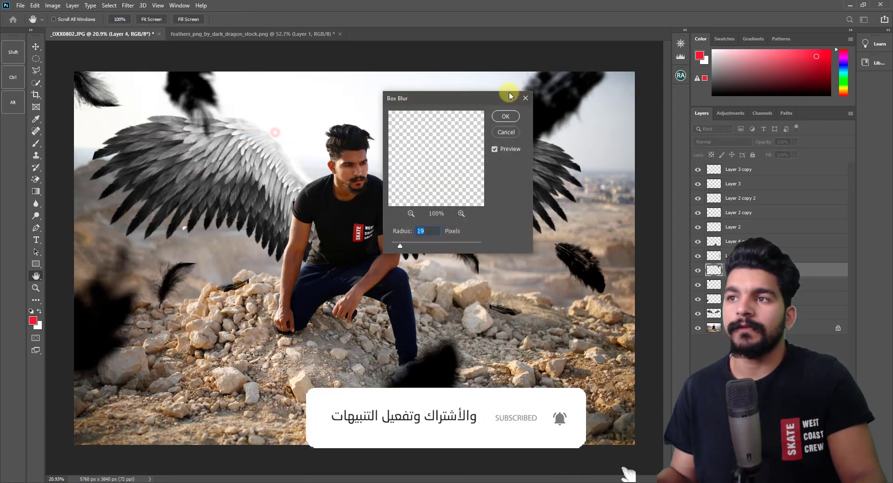
{"action": "left_click_drag", "start_coordinate": [480, 104], "coordinate": [583, 212]}
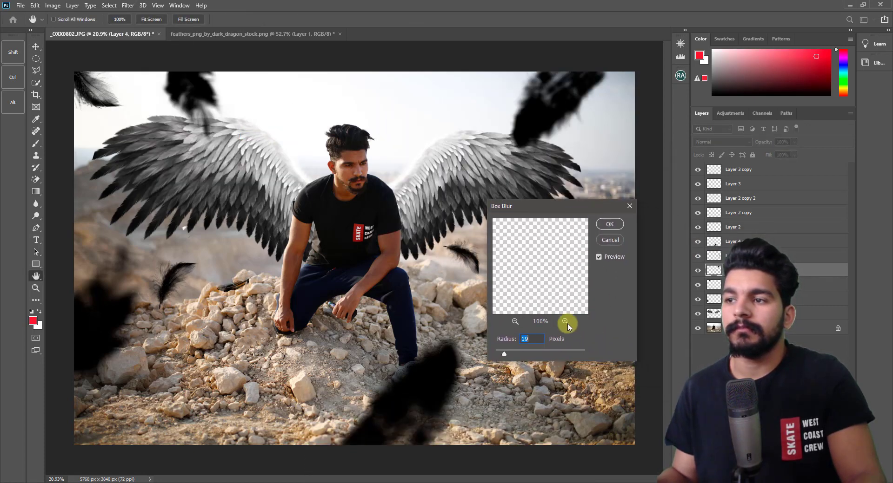
{"action": "left_click_drag", "start_coordinate": [504, 356], "coordinate": [510, 357]}
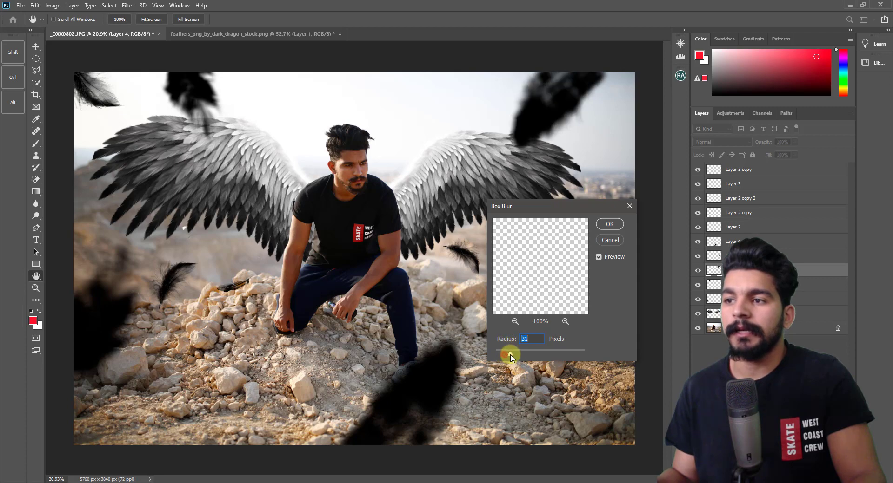
{"action": "left_click", "coordinate": [606, 224]}
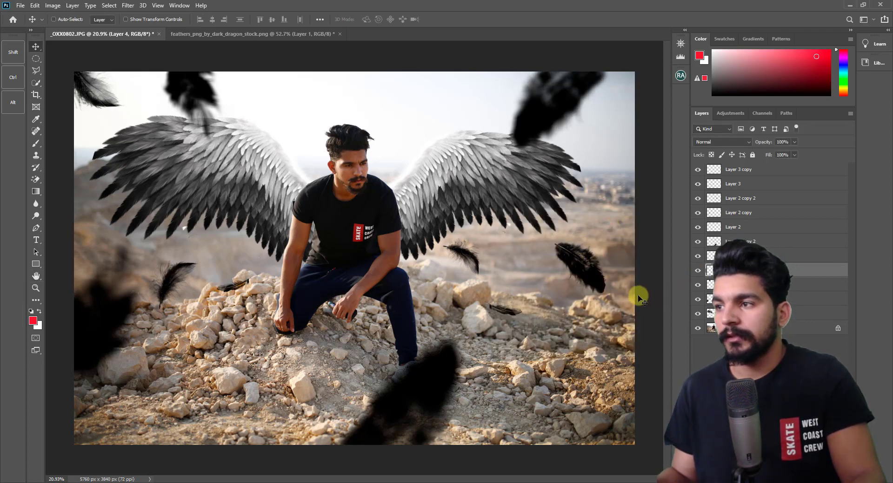
Step: Apply a Box Blur to the next feather layer up
{"action": "left_click", "coordinate": [710, 256]}
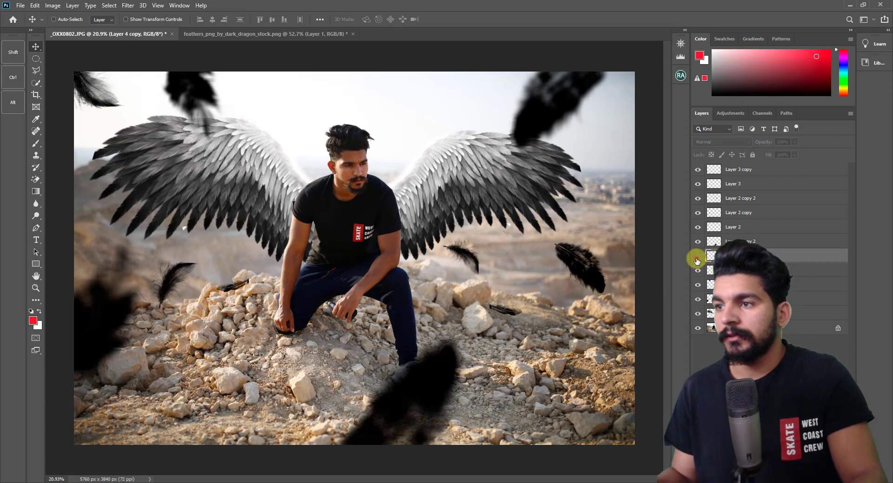
{"action": "left_click", "coordinate": [128, 5]}
{"action": "mouse_move", "coordinate": [133, 110]}
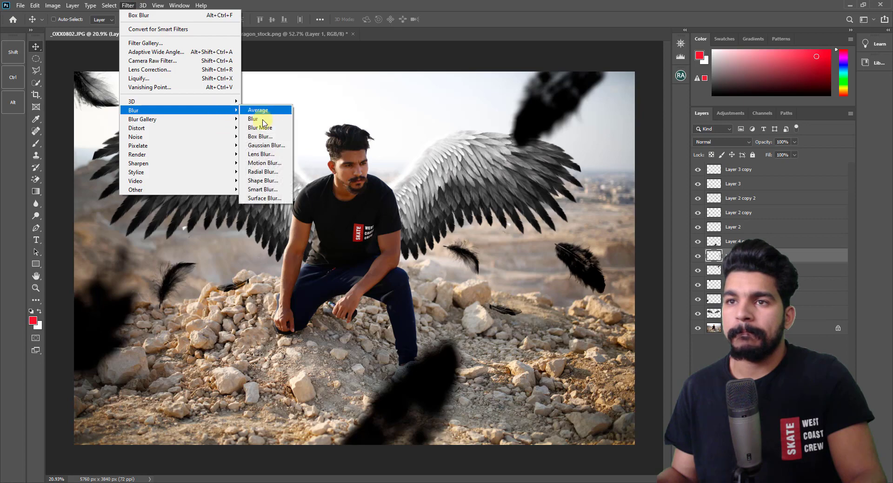
{"action": "left_click", "coordinate": [269, 137]}
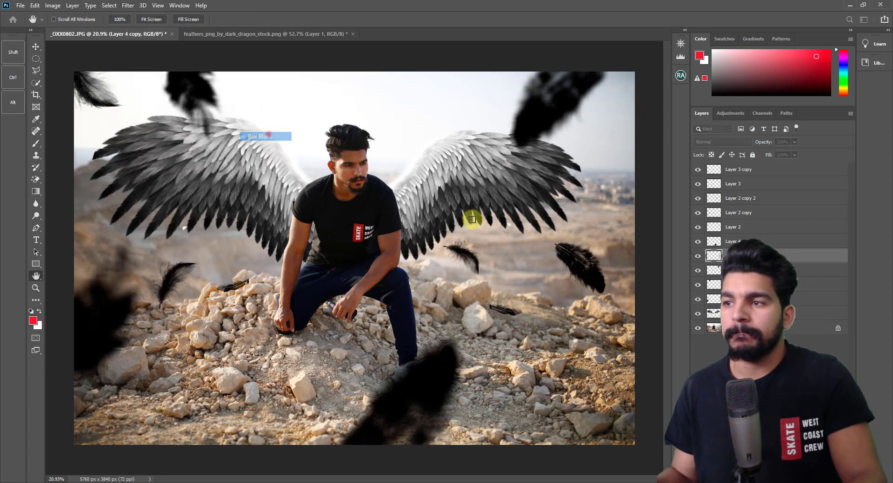
{"action": "mouse_move", "coordinate": [564, 204]}
{"action": "left_mouse_down"}
{"action": "mouse_move", "coordinate": [261, 221]}
{"action": "mouse_move", "coordinate": [319, 238]}
{"action": "left_mouse_up"}
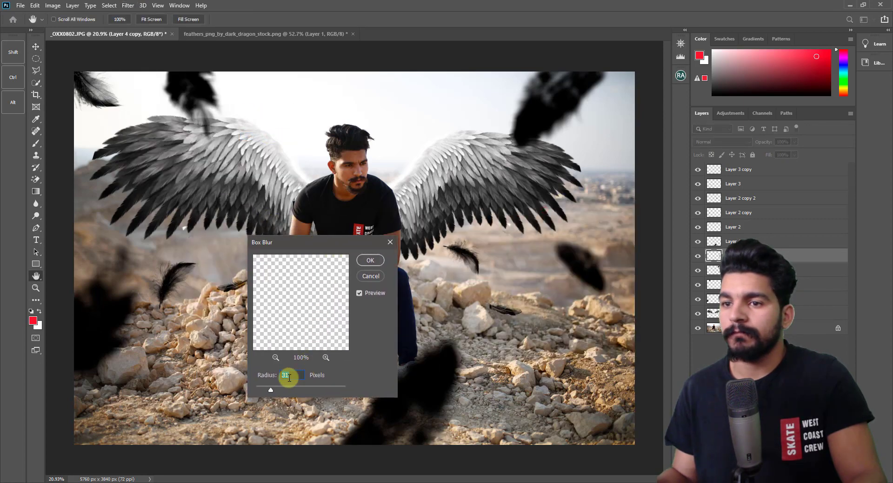
{"action": "left_click_drag", "start_coordinate": [261, 392], "coordinate": [259, 392]}
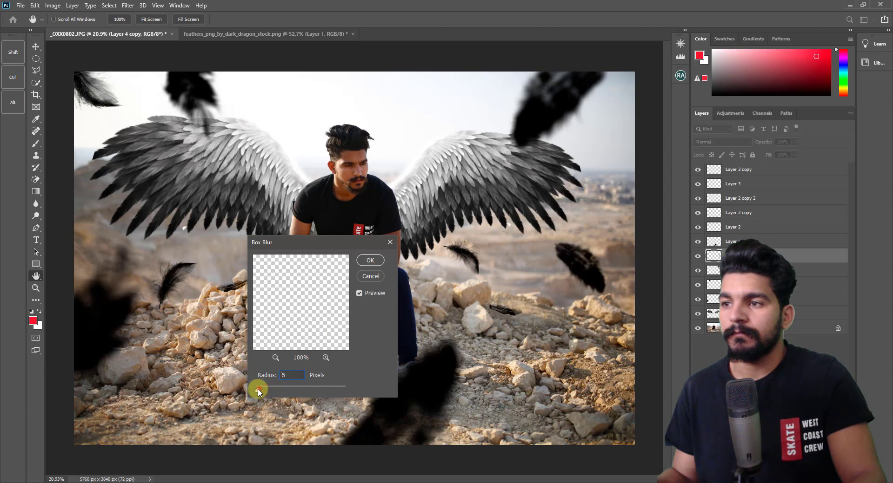
{"action": "left_click", "coordinate": [378, 262]}
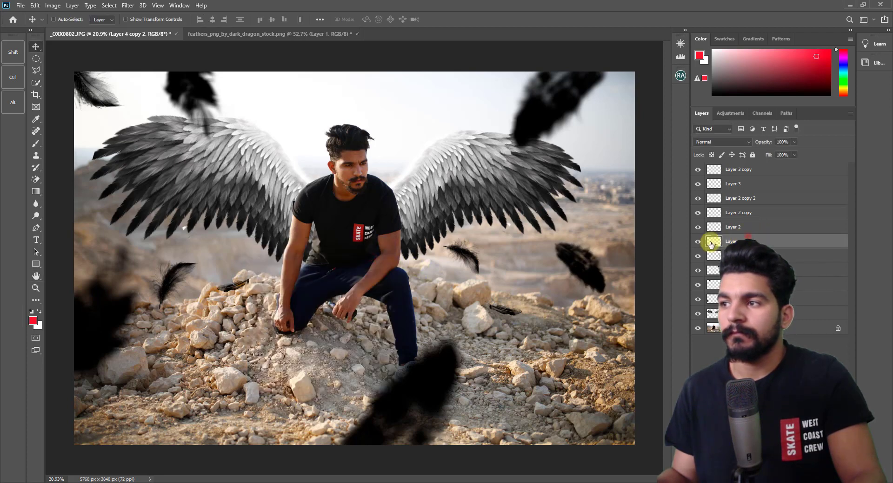
Step: Reapply the last Box Blur to Layer 2's feather
{"action": "left_click", "coordinate": [743, 227]}
{"action": "left_click", "coordinate": [697, 228]}
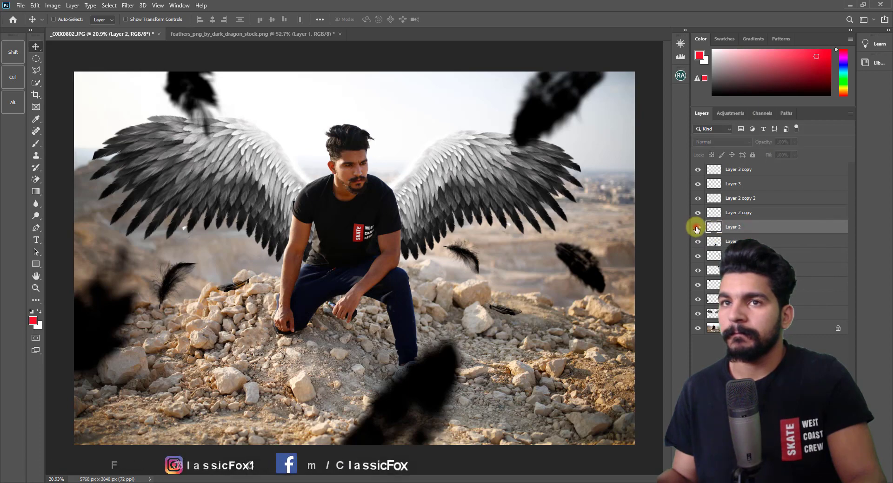
{"action": "left_click", "coordinate": [134, 6]}
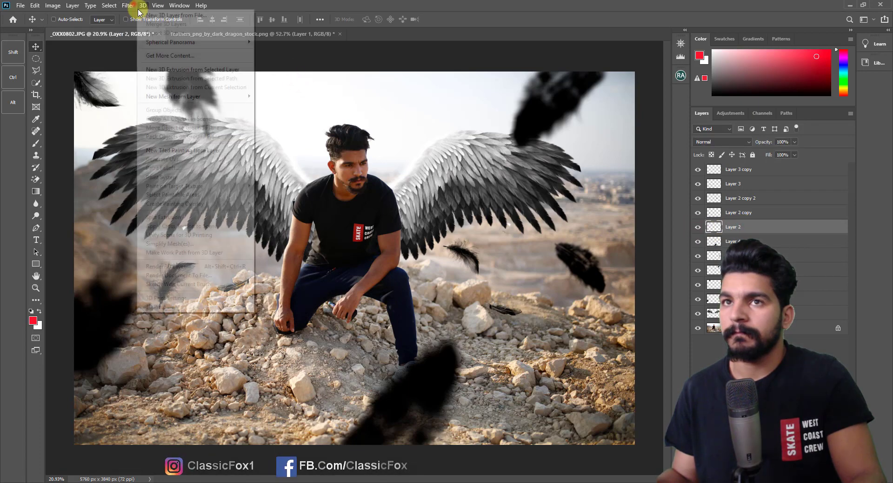
{"action": "left_click", "coordinate": [133, 6]}
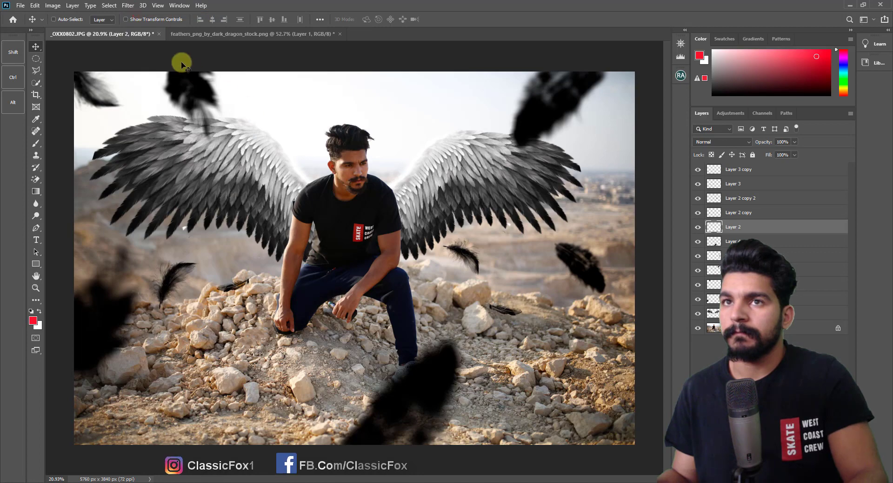
{"action": "left_click", "coordinate": [128, 5]}
{"action": "left_click", "coordinate": [138, 15]}
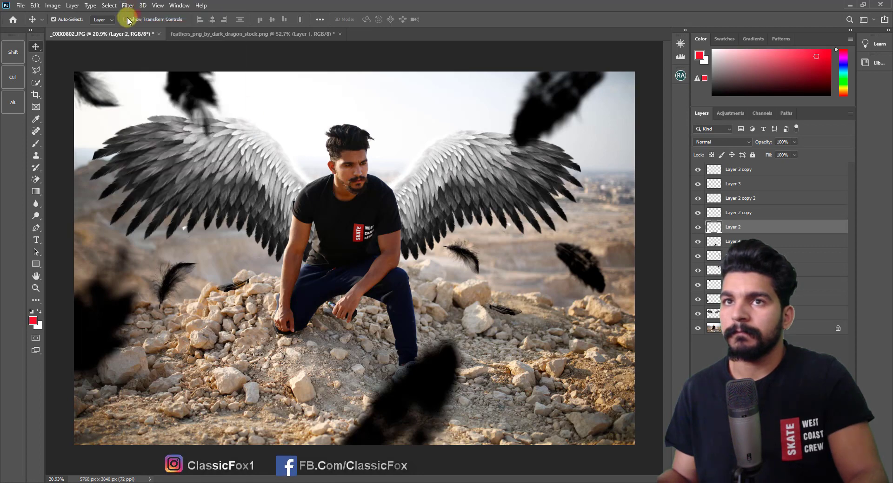
{"action": "left_click", "coordinate": [126, 7]}
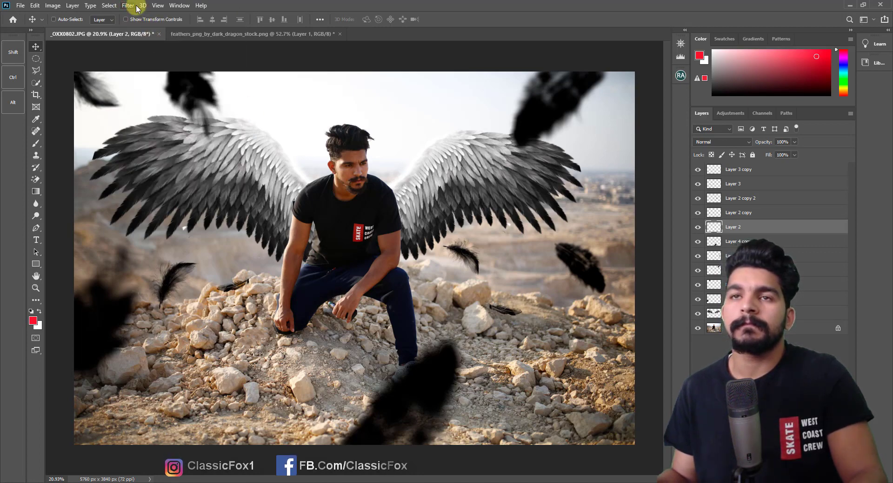
{"action": "left_click", "coordinate": [129, 5]}
{"action": "left_click", "coordinate": [138, 16]}
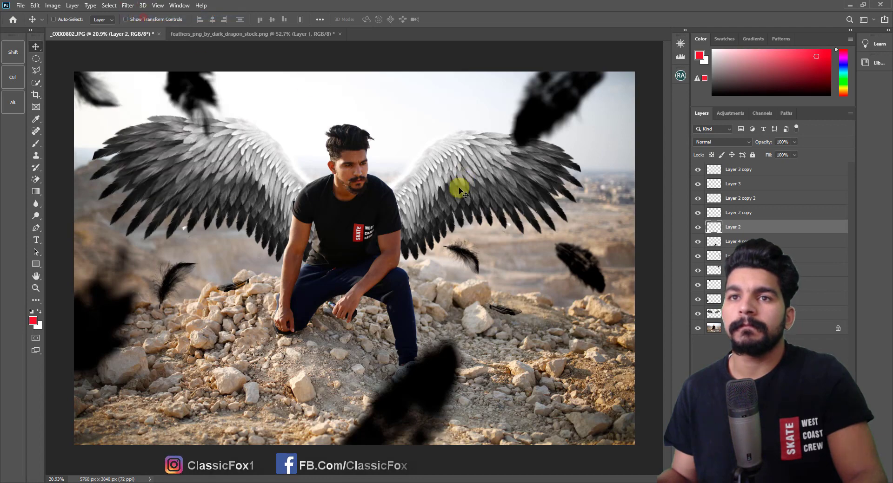
Step: Check Layer 2 copy's feather, then reapply the Box Blur to Layer 3
{"action": "left_click", "coordinate": [701, 214]}
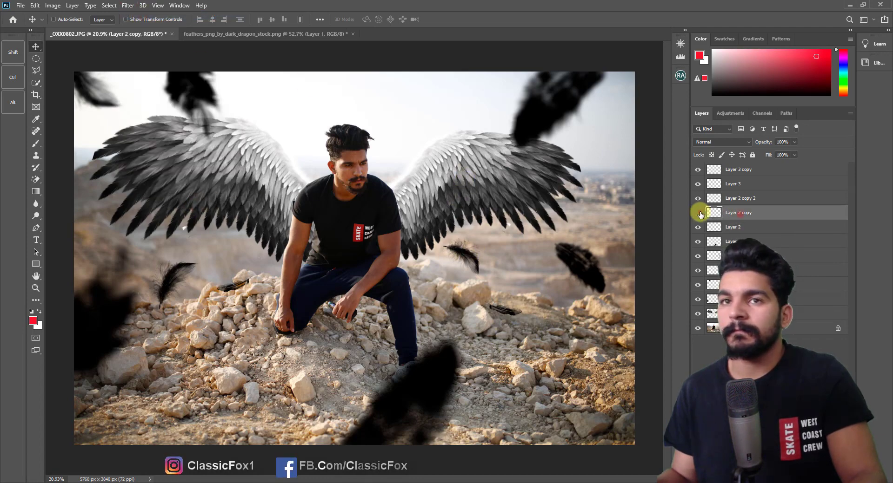
{"action": "left_click", "coordinate": [698, 214]}
{"action": "left_click", "coordinate": [698, 213]}
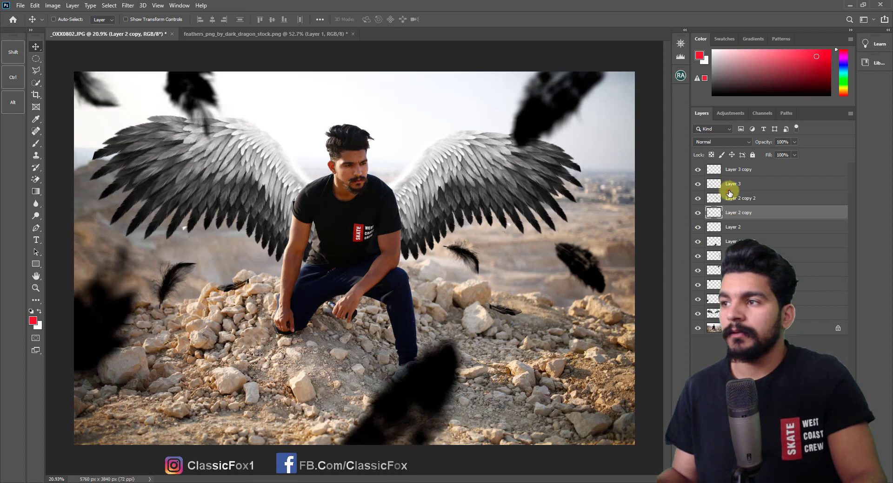
{"action": "left_click", "coordinate": [729, 184]}
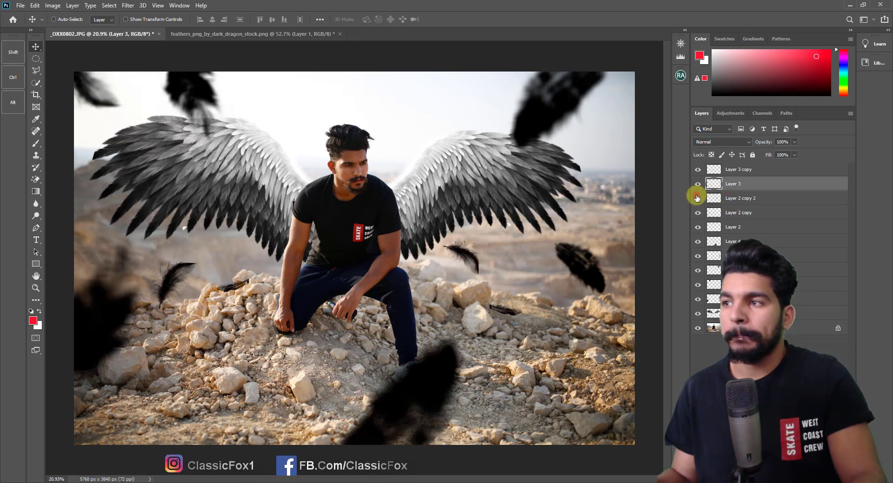
{"action": "left_click", "coordinate": [710, 199]}
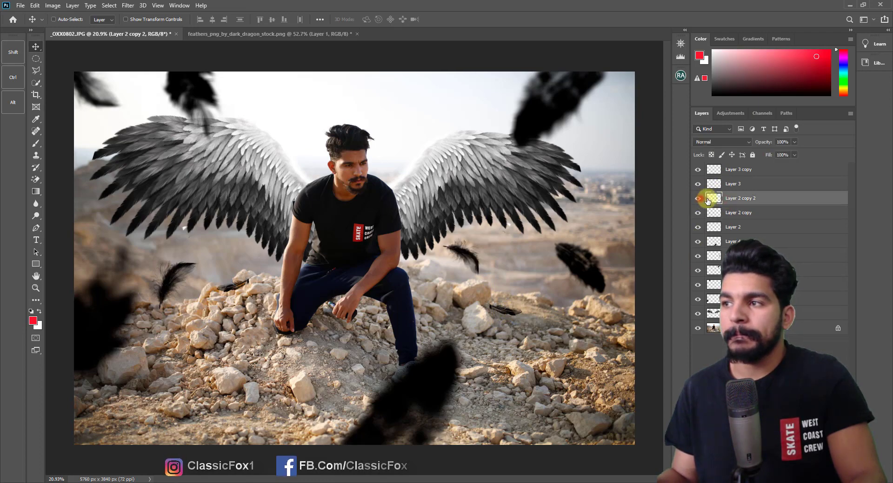
{"action": "left_click", "coordinate": [711, 184]}
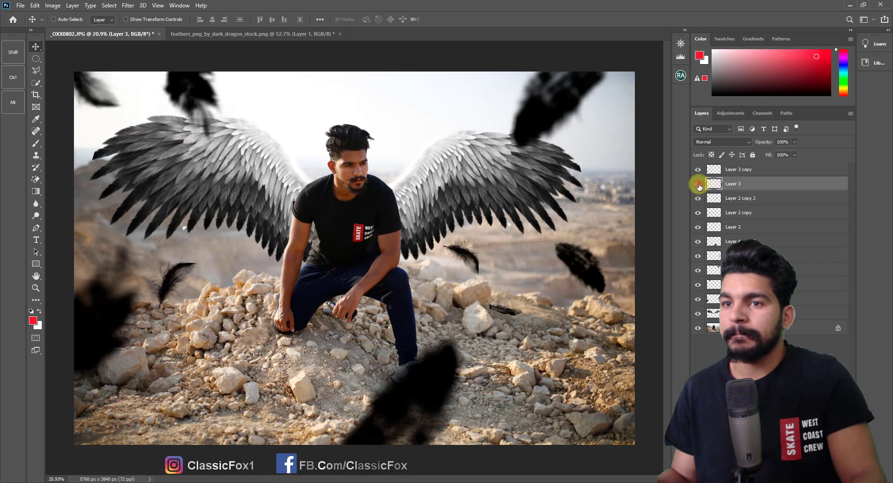
{"action": "left_click", "coordinate": [698, 185]}
{"action": "left_click", "coordinate": [136, 5]}
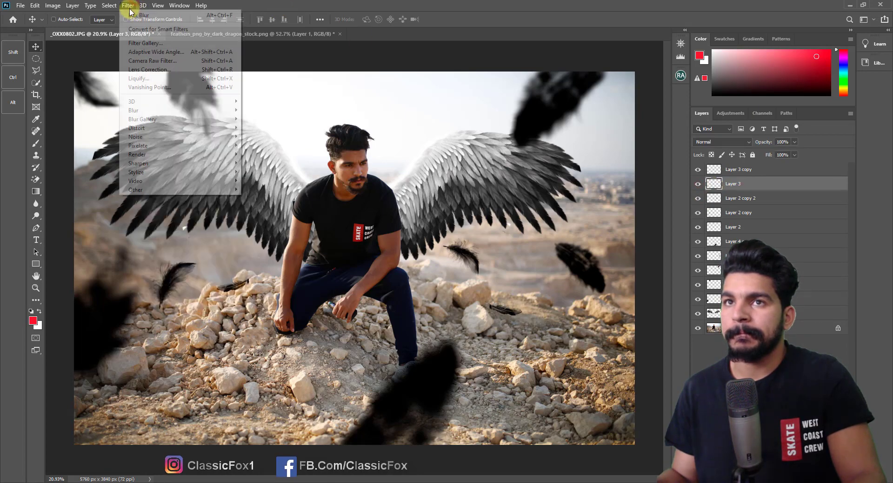
{"action": "left_click", "coordinate": [132, 7]}
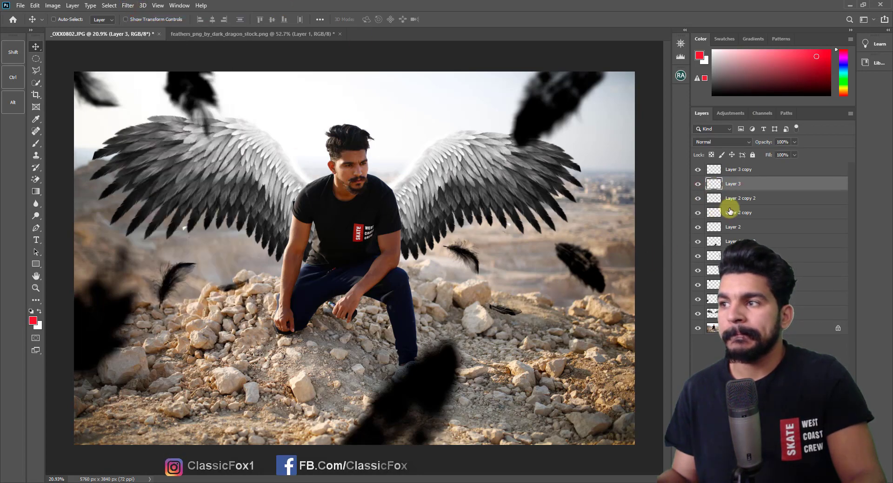
Step: Reapply the last Box Blur to Layer 3 copy's feather
{"action": "left_click", "coordinate": [741, 201]}
{"action": "left_click", "coordinate": [739, 171]}
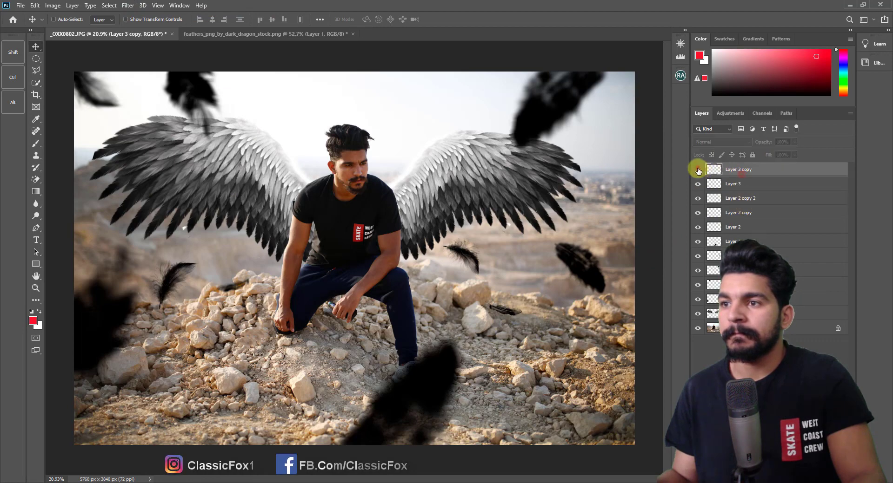
{"action": "left_click", "coordinate": [697, 170]}
{"action": "left_click", "coordinate": [129, 5]}
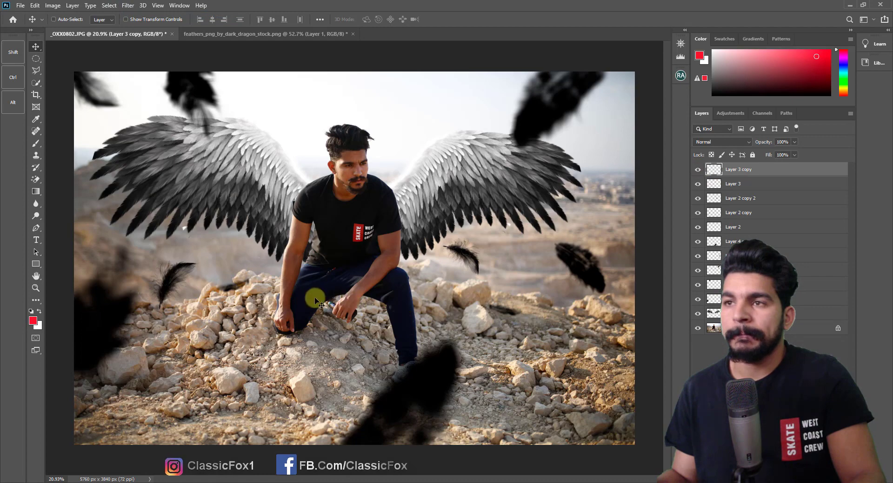
Step: Give the wings layer (Layer 6 copy) a 5-pixel Box Blur, zooming in to check
{"action": "left_click", "coordinate": [711, 314]}
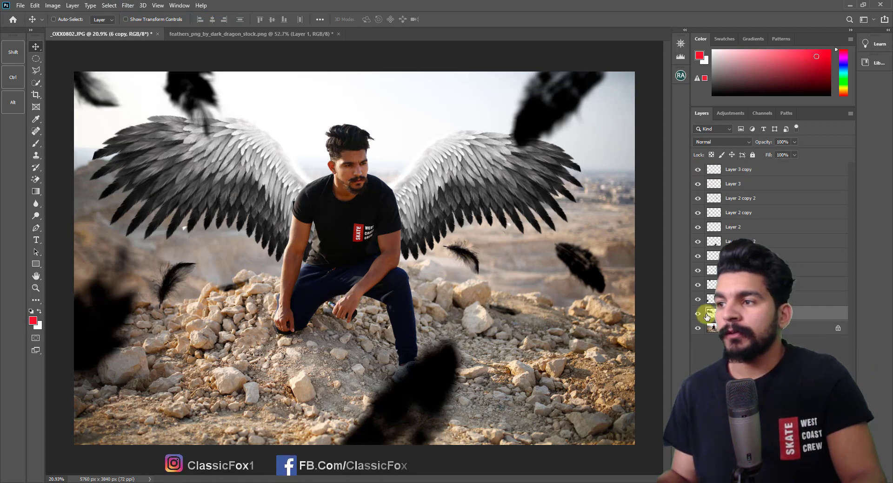
{"action": "left_click", "coordinate": [698, 314]}
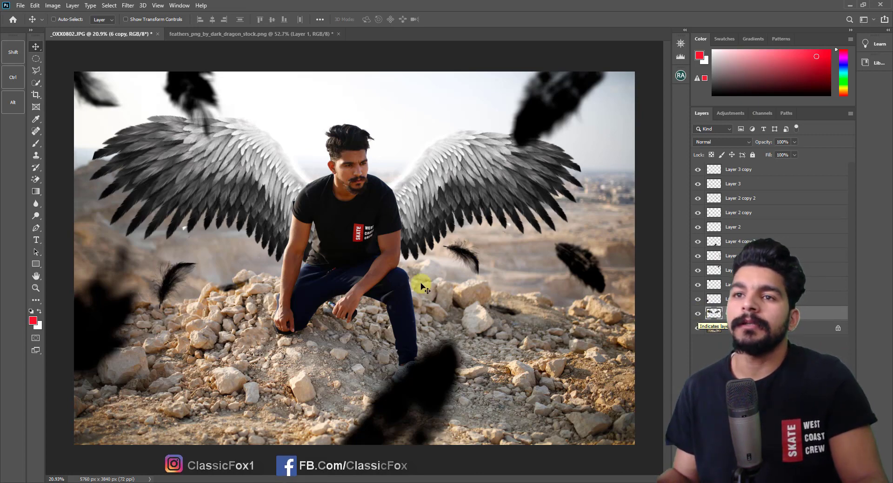
{"action": "left_click", "coordinate": [35, 289]}
{"action": "mouse_move", "coordinate": [256, 198]}
{"action": "left_mouse_down"}
{"action": "mouse_move", "coordinate": [275, 193]}
{"action": "mouse_move", "coordinate": [255, 196]}
{"action": "left_mouse_up"}
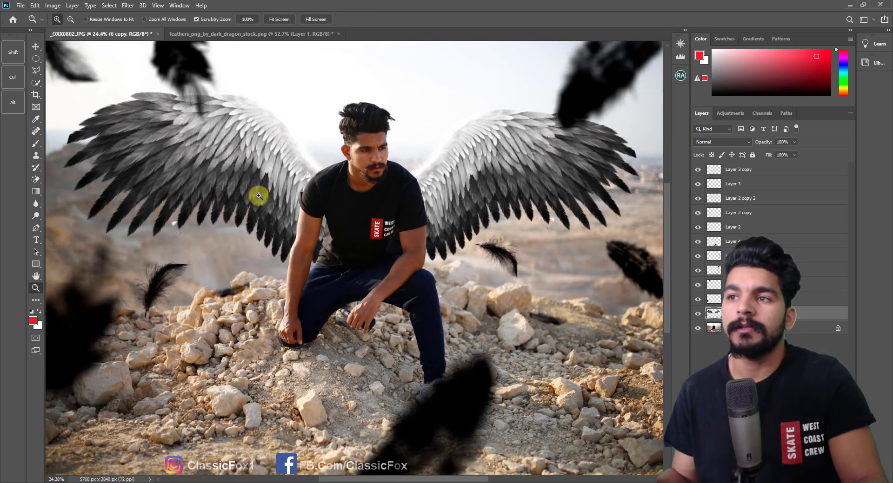
{"action": "left_click", "coordinate": [128, 5]}
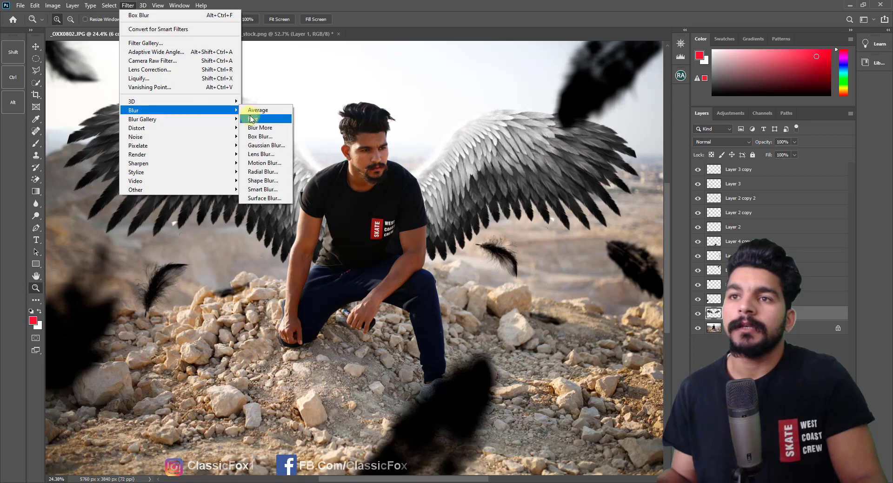
{"action": "mouse_move", "coordinate": [133, 110]}
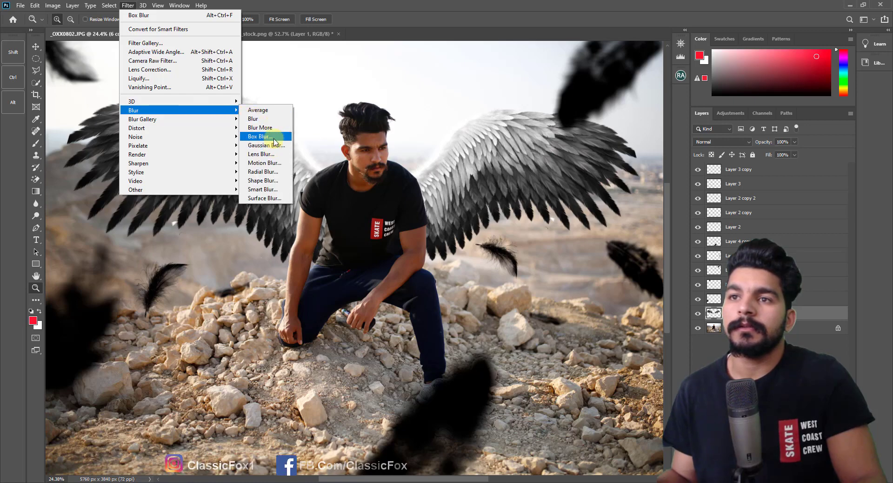
{"action": "left_click", "coordinate": [260, 136]}
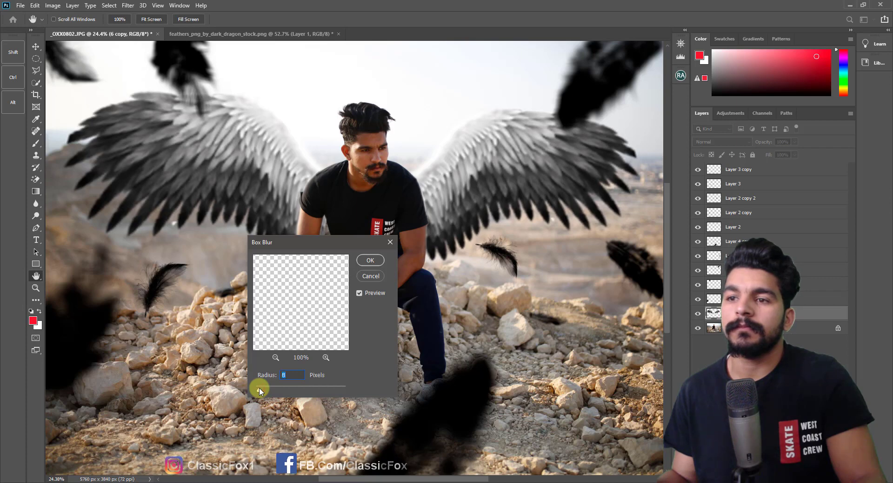
{"action": "left_click_drag", "start_coordinate": [261, 390], "coordinate": [264, 388]}
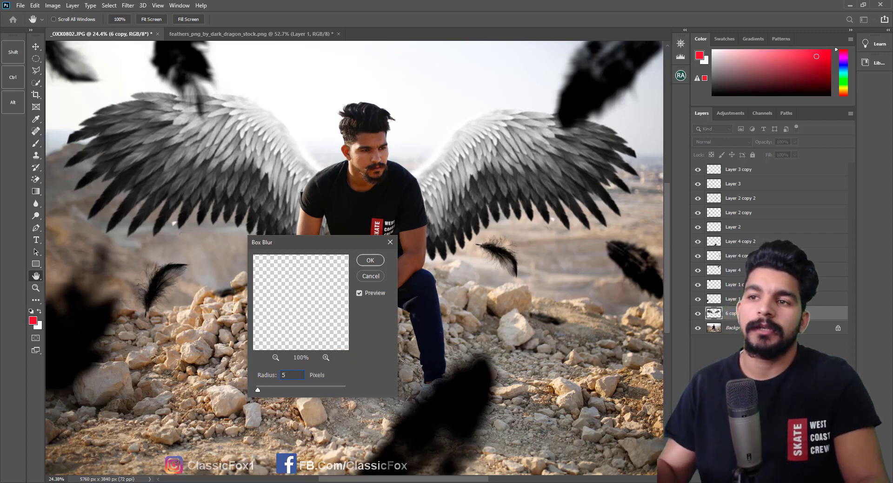
{"action": "key", "text": "Return"}
{"action": "key", "text": "z"}
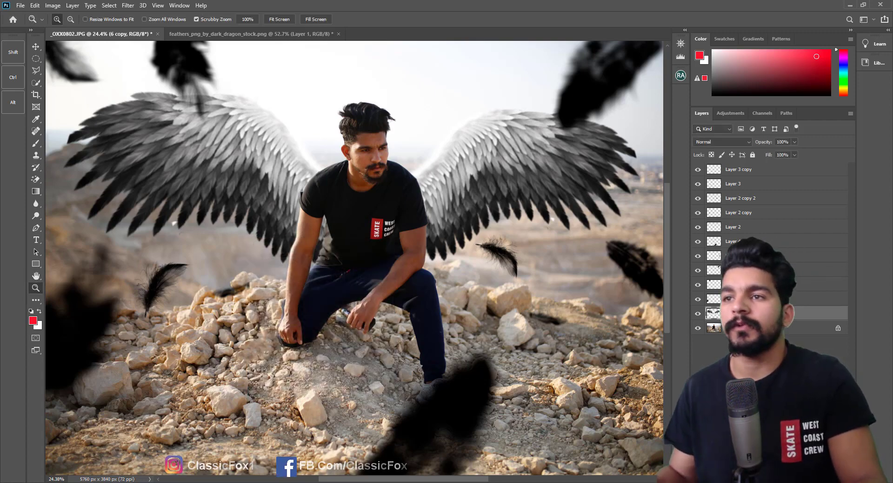
{"action": "left_click_drag", "start_coordinate": [367, 172], "coordinate": [357, 176]}
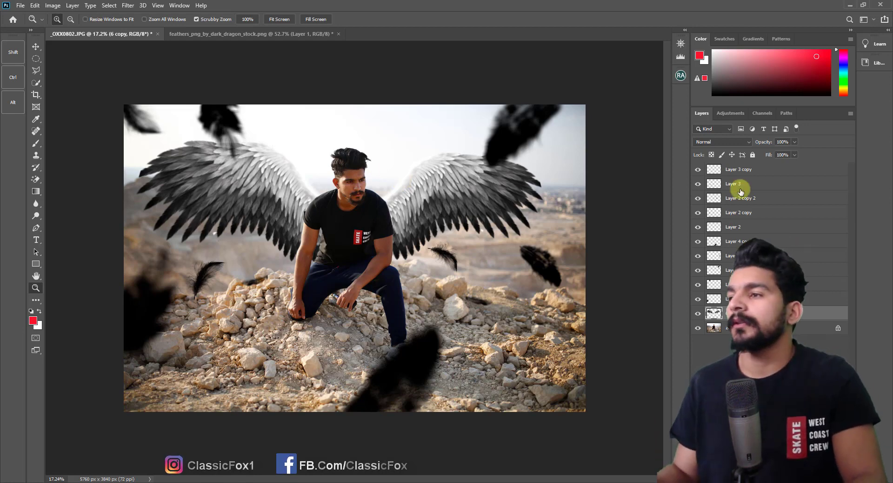
Step: Select Layer 3 copy down through Background and merge them with Ctrl+E
{"action": "left_click", "coordinate": [769, 170], "text": "shift"}
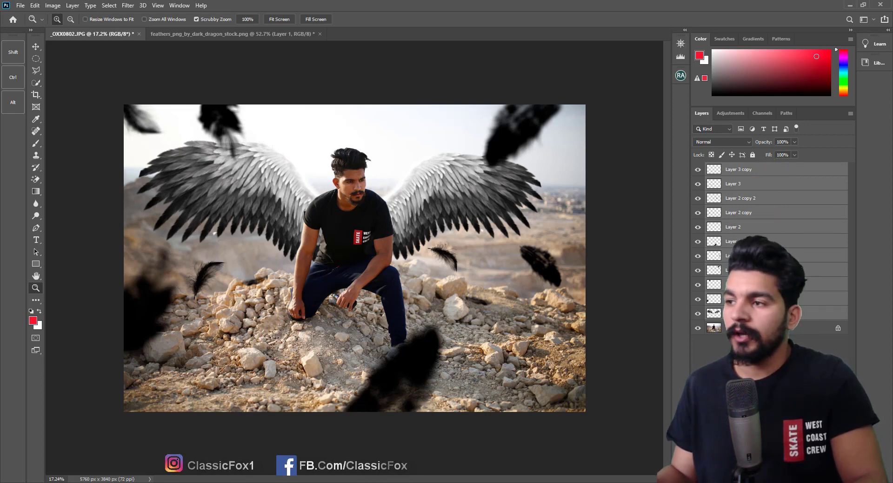
{"action": "left_click", "coordinate": [767, 329], "text": "shift"}
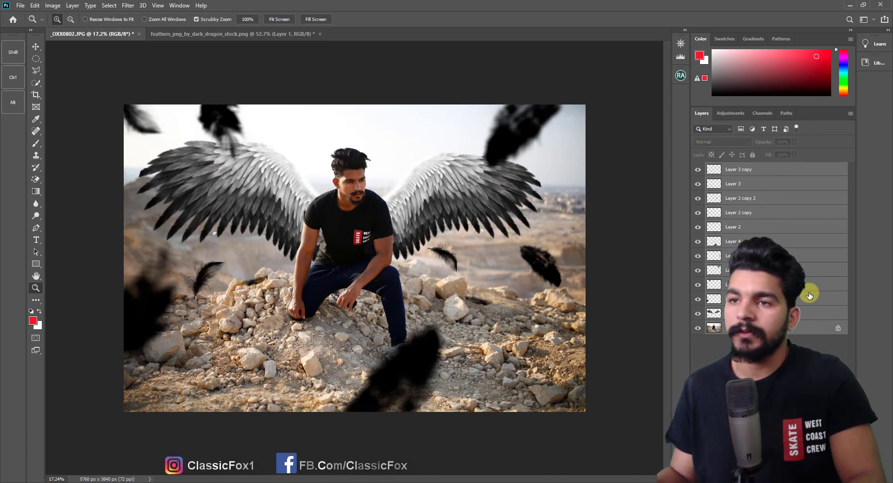
{"action": "key", "text": "ctrl+e"}
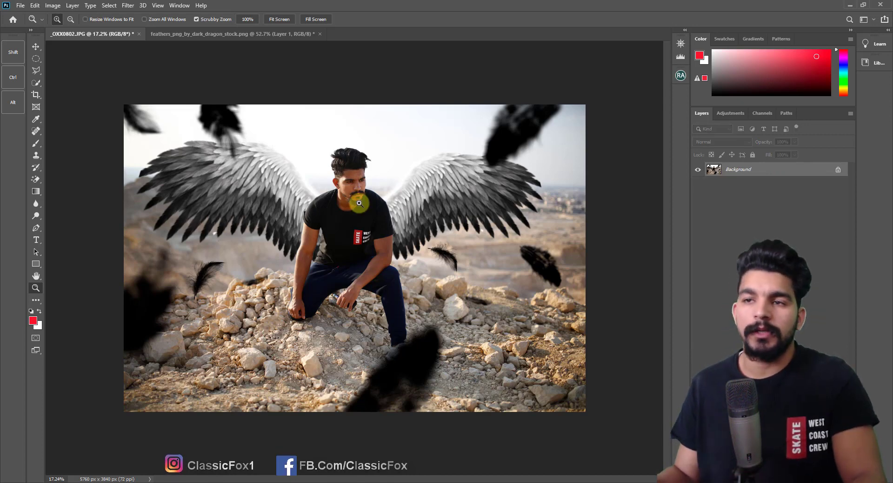
Step: In the Camera Raw Filter, set Highlights -46, Shadows +27, Whites +46, Blacks +23, Texture +7
{"action": "left_click", "coordinate": [134, 8]}
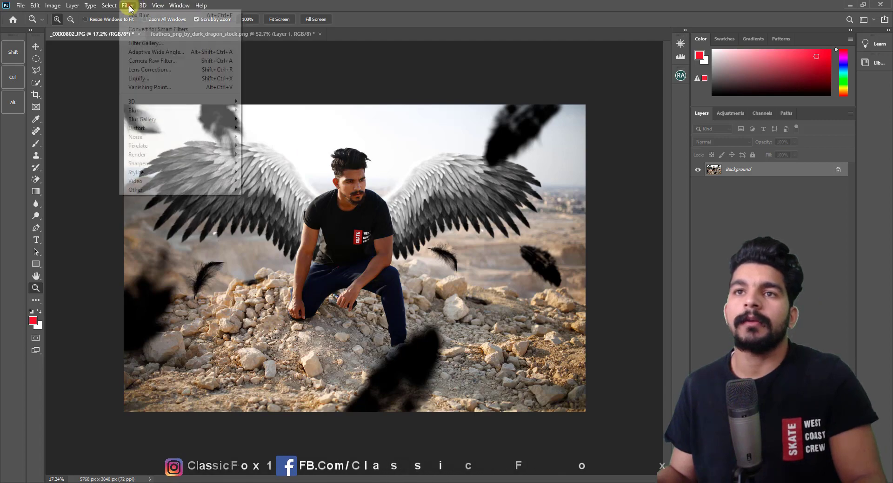
{"action": "left_click", "coordinate": [148, 61]}
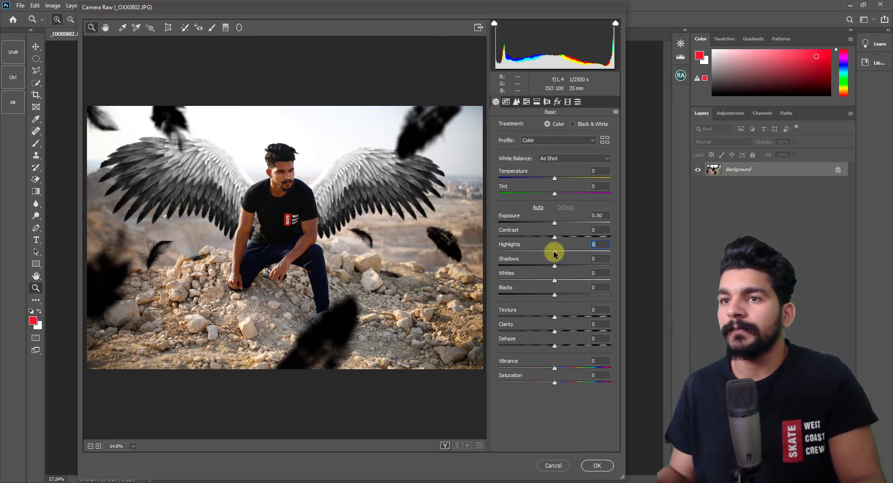
{"action": "left_click_drag", "start_coordinate": [554, 252], "coordinate": [530, 253]}
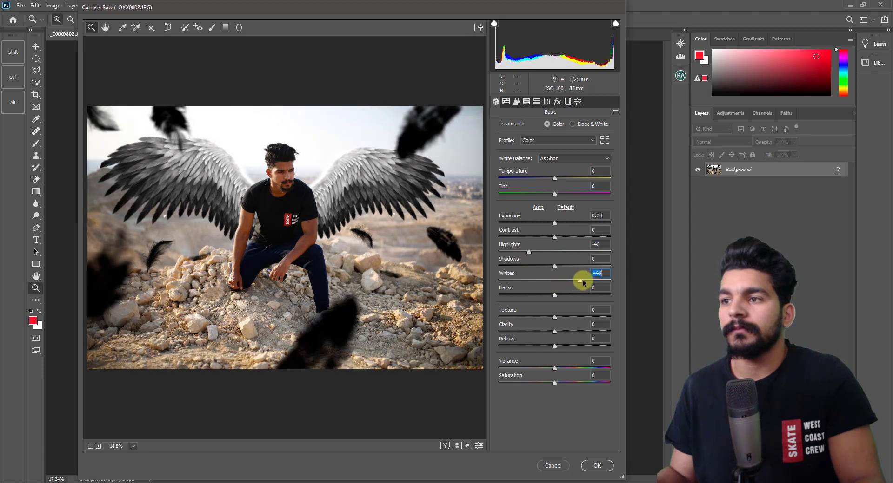
{"action": "left_click_drag", "start_coordinate": [555, 266], "coordinate": [571, 267]}
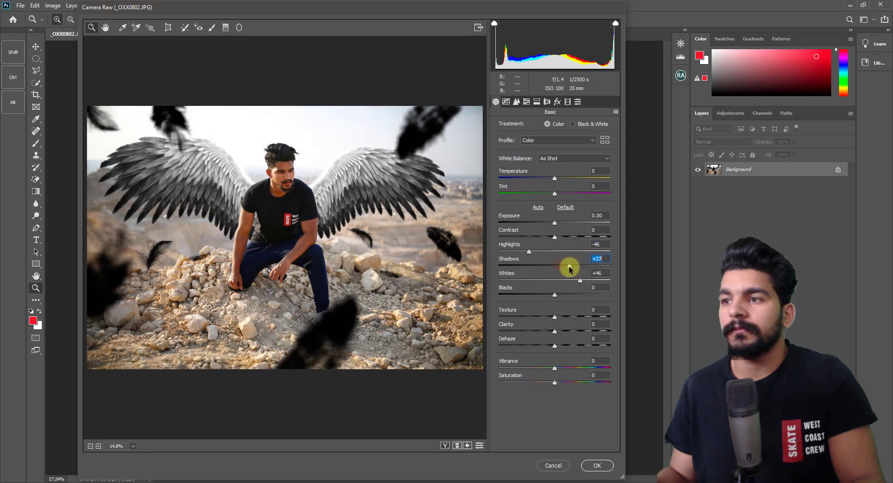
{"action": "left_click_drag", "start_coordinate": [554, 295], "coordinate": [563, 295]}
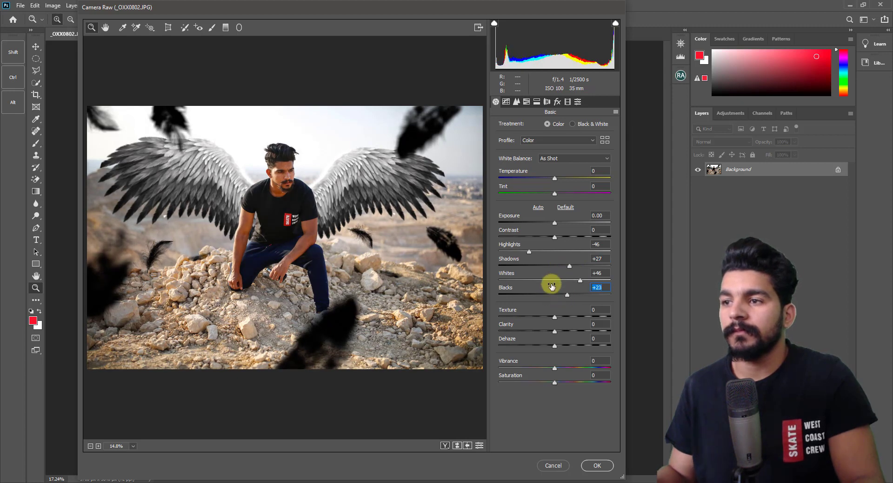
{"action": "left_click_drag", "start_coordinate": [555, 317], "coordinate": [558, 318]}
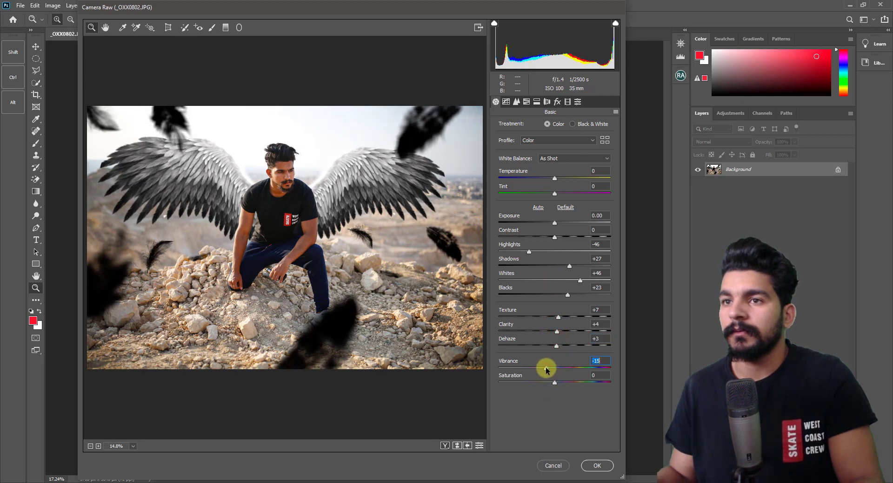
Step: Desaturate Yellows, Greens, Aquas, Blues, Purples and Magentas to -100 in HSL Saturation
{"action": "left_click", "coordinate": [526, 101]}
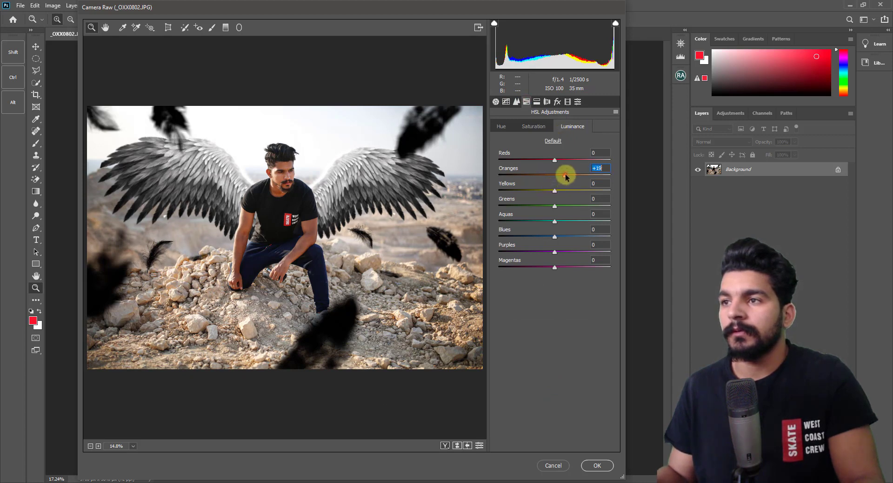
{"action": "left_click", "coordinate": [532, 126]}
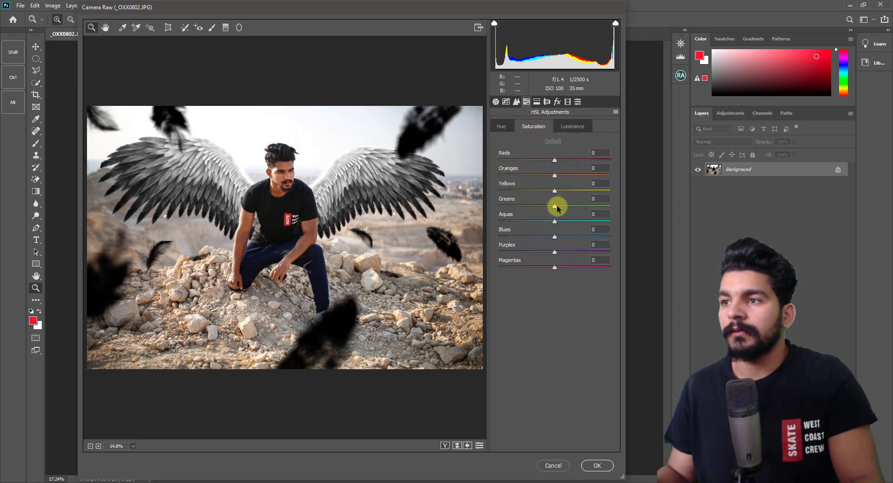
{"action": "left_click_drag", "start_coordinate": [550, 193], "coordinate": [386, 191]}
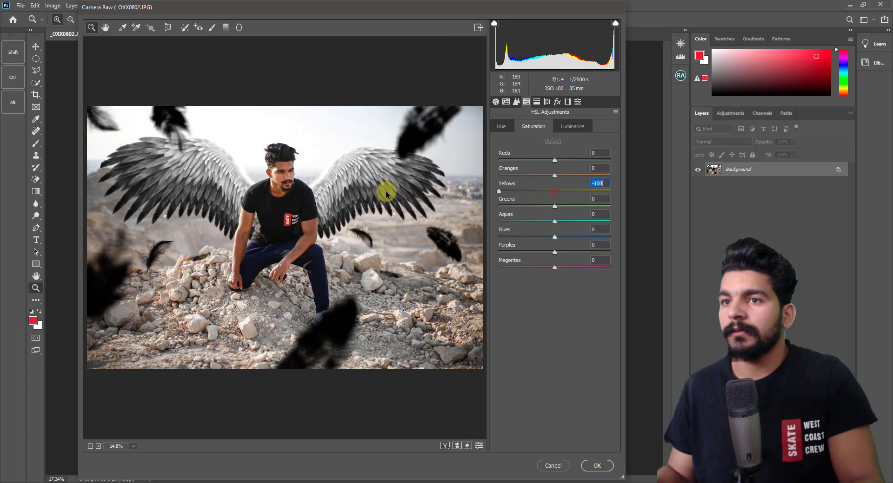
{"action": "left_click_drag", "start_coordinate": [553, 206], "coordinate": [463, 210]}
{"action": "left_click_drag", "start_coordinate": [554, 221], "coordinate": [479, 219]}
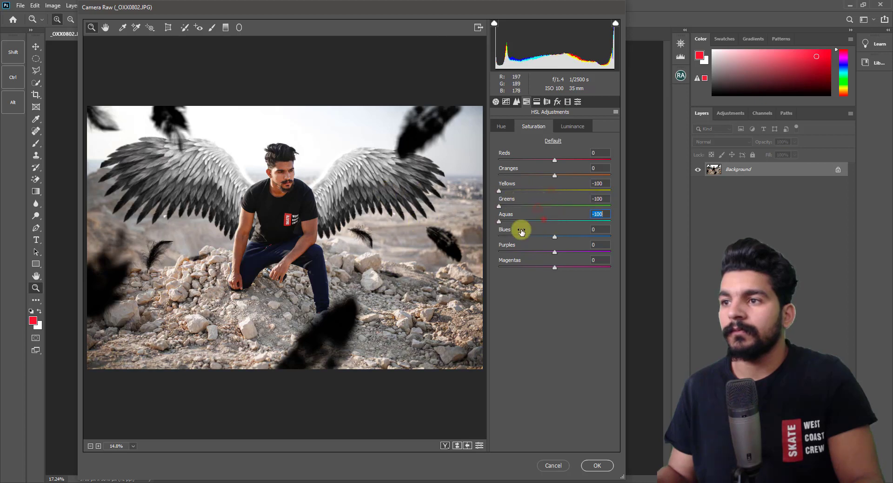
{"action": "left_click_drag", "start_coordinate": [537, 237], "coordinate": [394, 239]}
{"action": "left_click_drag", "start_coordinate": [552, 252], "coordinate": [430, 256]}
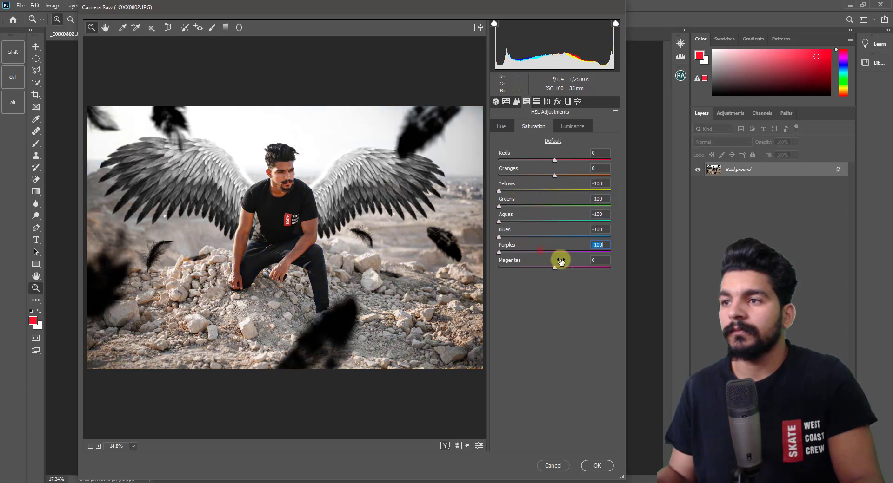
{"action": "left_click_drag", "start_coordinate": [556, 266], "coordinate": [388, 256]}
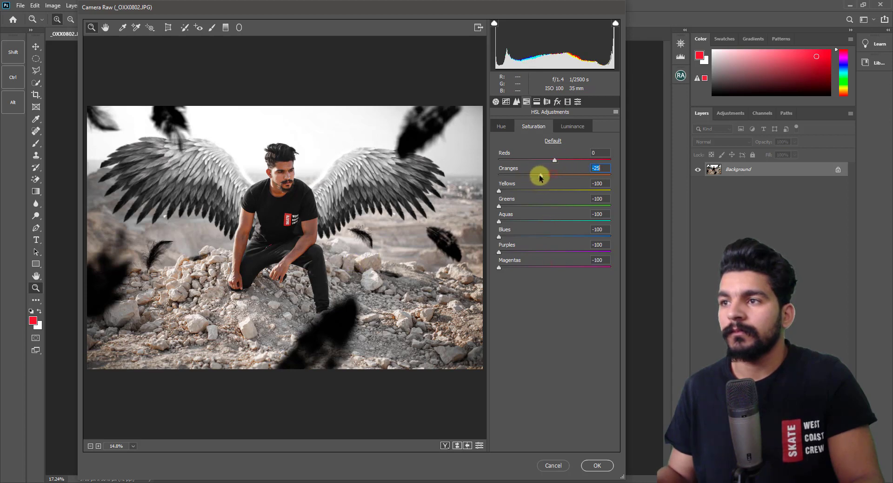
Step: Set the Yellows hue to -8 while zoomed in on the man
{"action": "left_click", "coordinate": [500, 126]}
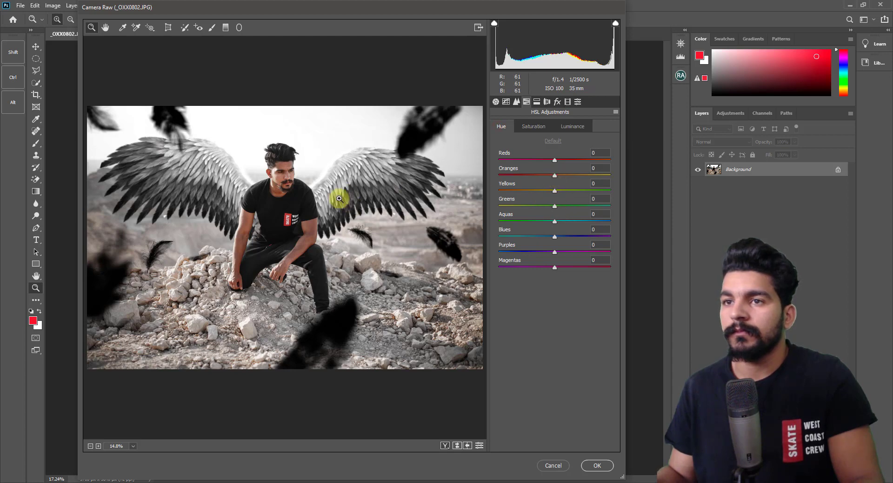
{"action": "left_click", "coordinate": [277, 178]}
{"action": "left_click_drag", "start_coordinate": [331, 196], "coordinate": [374, 123]}
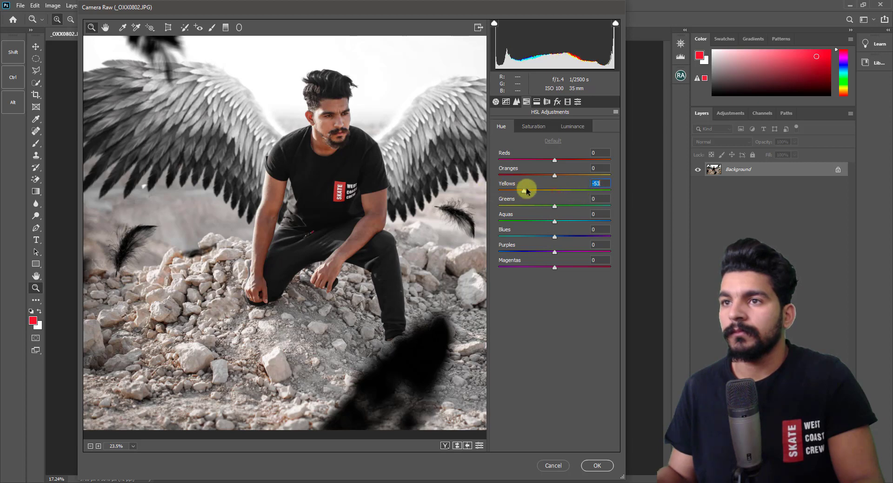
{"action": "left_click_drag", "start_coordinate": [525, 189], "coordinate": [550, 190]}
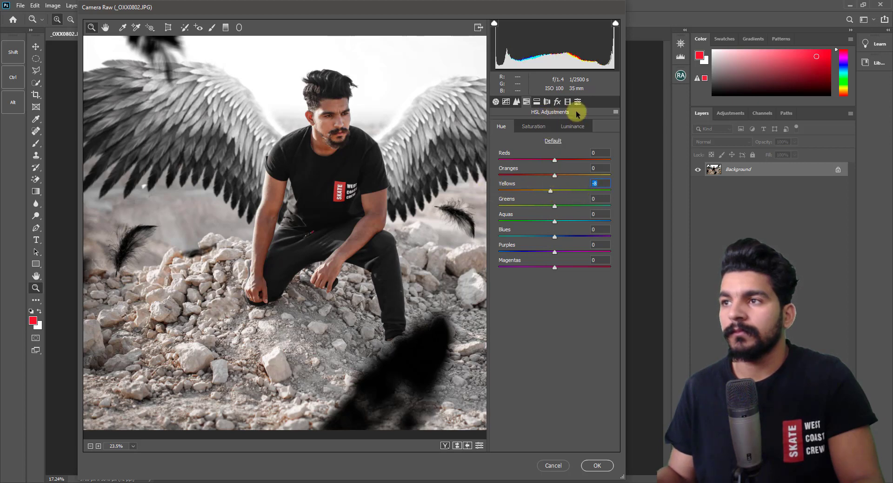
{"action": "left_click", "coordinate": [567, 102]}
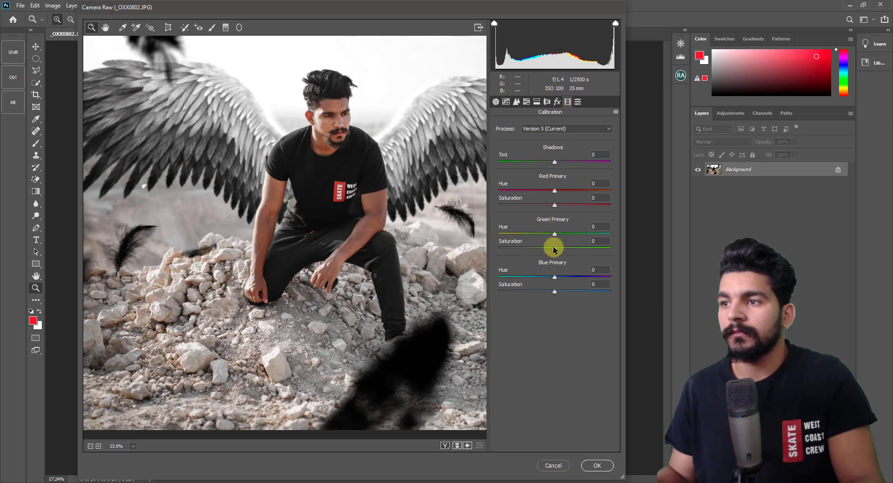
Step: Set Calibration Green Primary saturation -27 and Blue Primary hue +4, resetting Red Primary hue
{"action": "left_click_drag", "start_coordinate": [555, 250], "coordinate": [539, 249]}
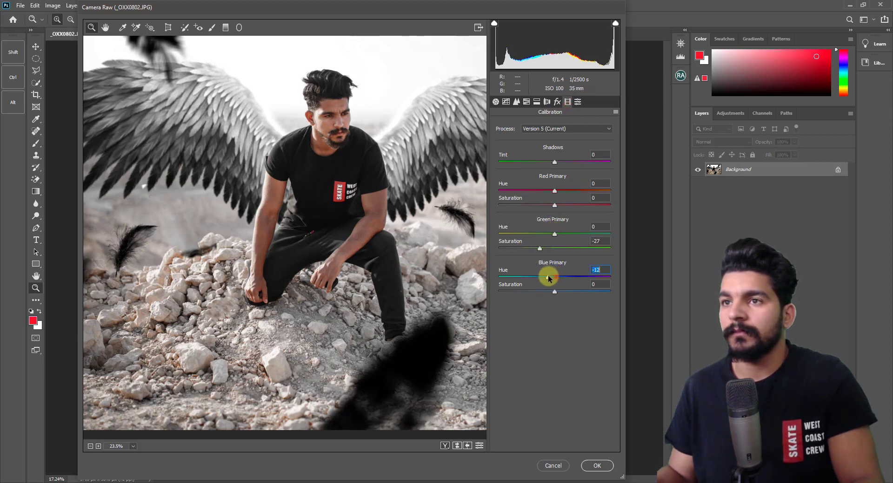
{"action": "mouse_move", "coordinate": [549, 278]}
{"action": "left_mouse_down"}
{"action": "mouse_move", "coordinate": [568, 278]}
{"action": "mouse_move", "coordinate": [547, 292]}
{"action": "left_mouse_up"}
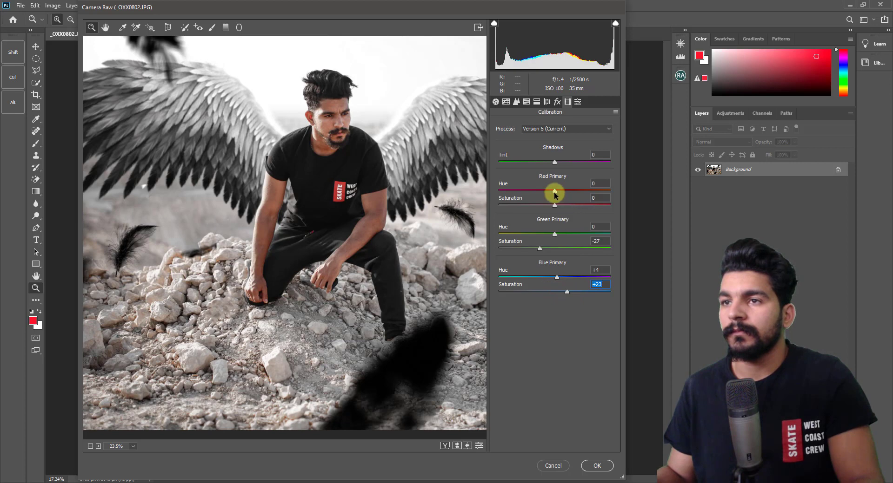
{"action": "mouse_move", "coordinate": [546, 191]}
{"action": "left_mouse_down"}
{"action": "mouse_move", "coordinate": [570, 197]}
{"action": "mouse_move", "coordinate": [554, 195]}
{"action": "left_mouse_up"}
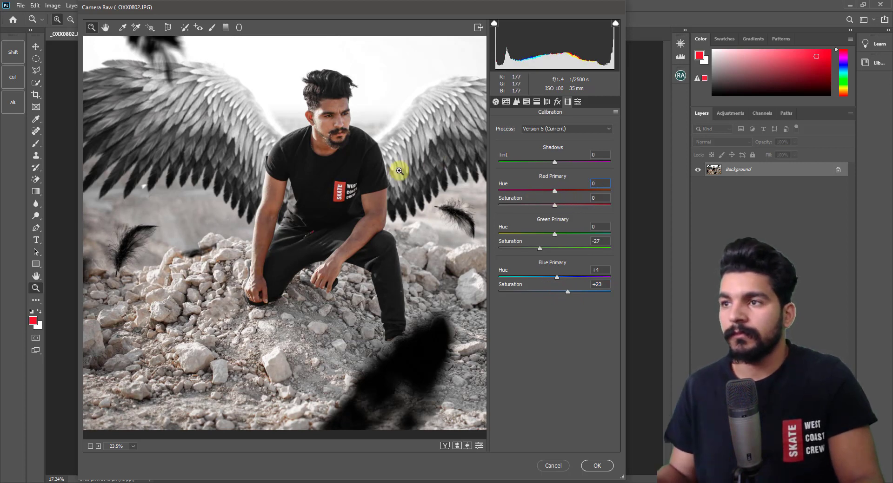
{"action": "key", "text": "ctrl+0"}
{"action": "left_click", "coordinate": [367, 176]}
{"action": "left_click", "coordinate": [385, 216]}
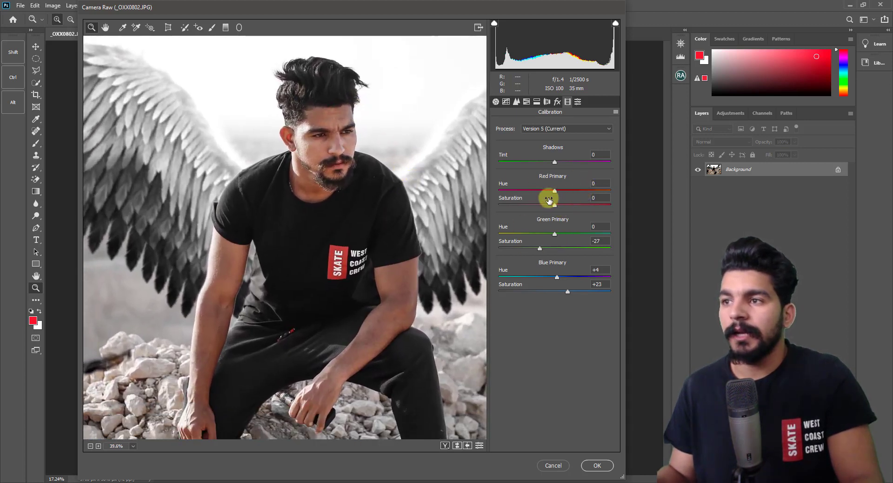
Step: Review the Split Toning and HSL luminance and saturation values
{"action": "left_click", "coordinate": [536, 103]}
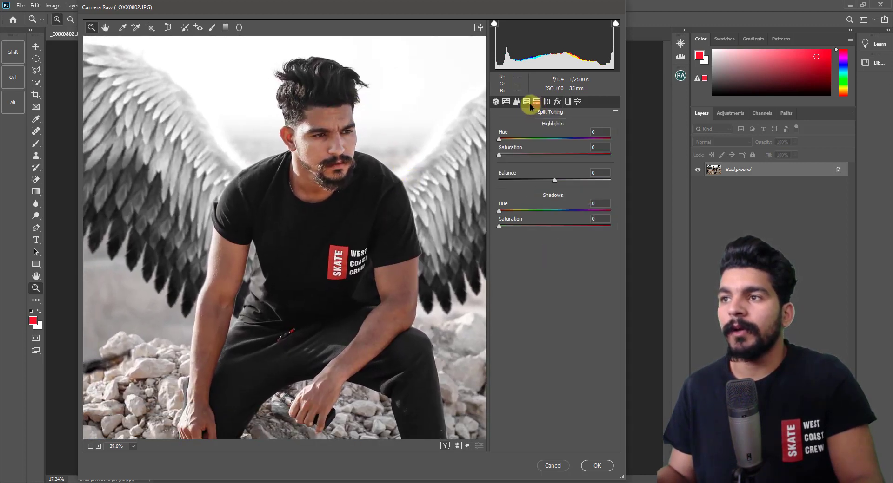
{"action": "left_click", "coordinate": [526, 102]}
{"action": "left_click", "coordinate": [540, 127]}
{"action": "left_click", "coordinate": [575, 131]}
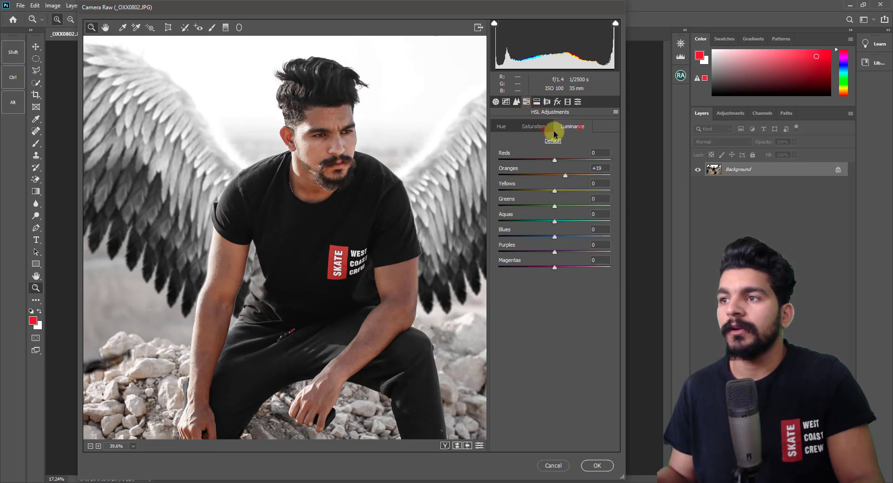
{"action": "left_click", "coordinate": [533, 125]}
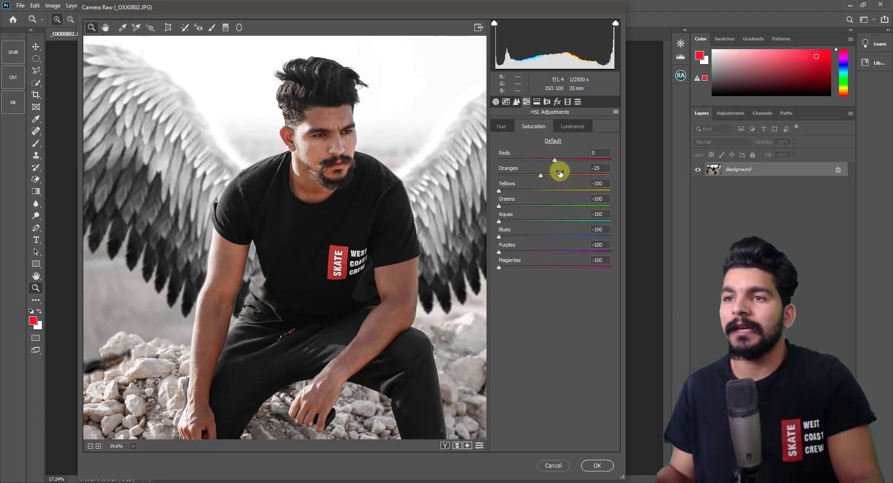
{"action": "key", "text": "ctrl+0"}
Step: Push the HSL Greens hue fully to -100
{"action": "scroll", "coordinate": [394, 199], "scroll_direction": "down", "scroll_amount": 1}
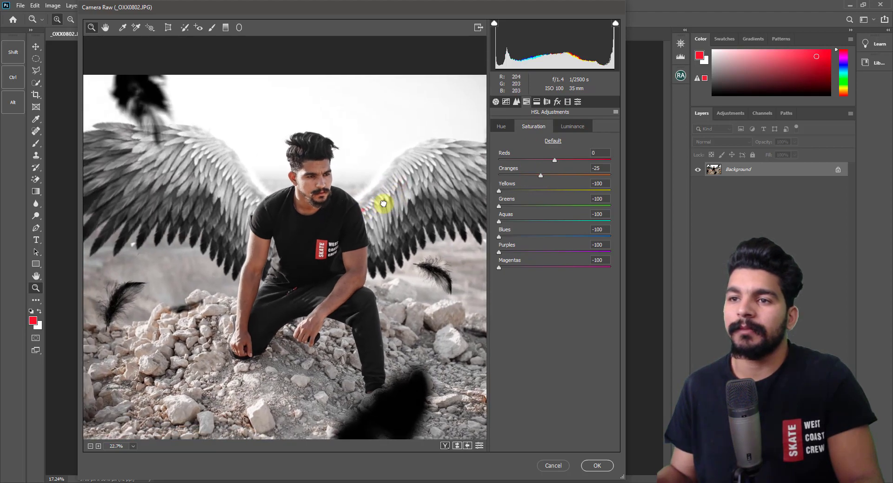
{"action": "scroll", "coordinate": [398, 196], "scroll_direction": "down", "scroll_amount": 1}
{"action": "scroll", "coordinate": [402, 190], "scroll_direction": "down", "scroll_amount": 2}
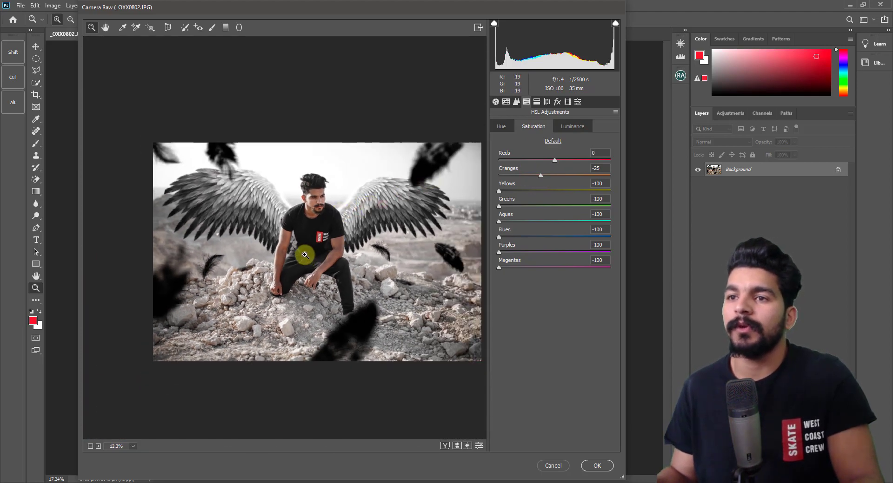
{"action": "scroll", "coordinate": [306, 253], "scroll_direction": "up", "scroll_amount": 2}
{"action": "scroll", "coordinate": [335, 244], "scroll_direction": "up", "scroll_amount": 1}
{"action": "left_click", "coordinate": [502, 131]}
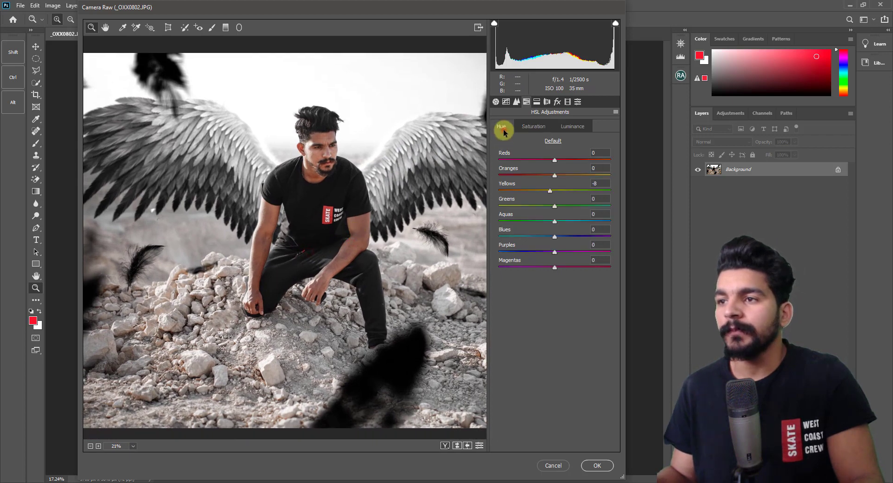
{"action": "left_click_drag", "start_coordinate": [552, 208], "coordinate": [454, 204]}
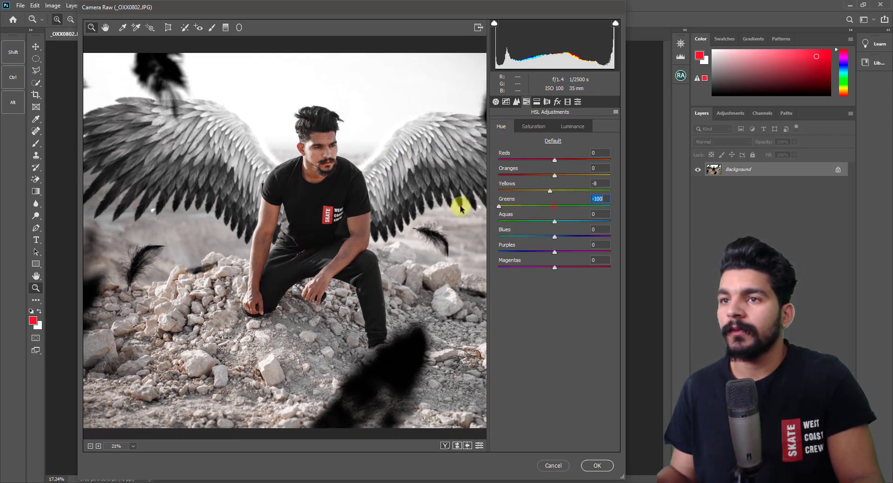
{"action": "left_click", "coordinate": [496, 102]}
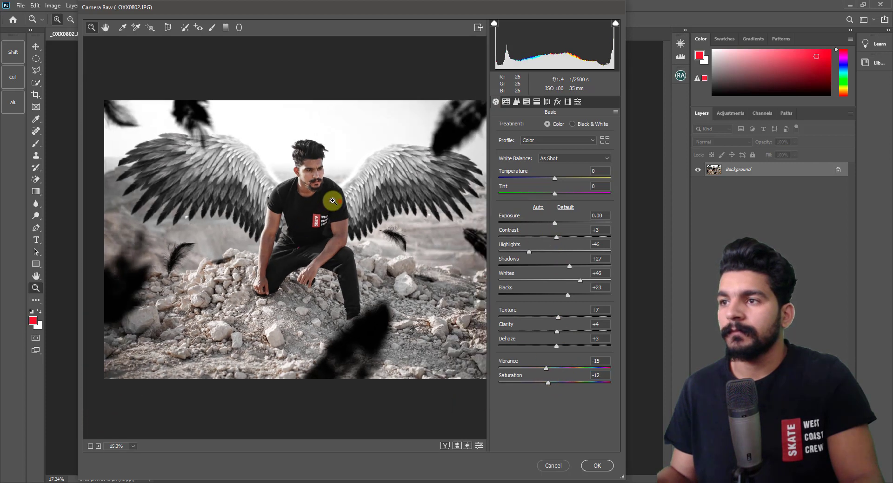
Step: Set the white balance to Temperature -7 and Tint +6
{"action": "key", "text": "ctrl+0"}
{"action": "mouse_move", "coordinate": [555, 189]}
{"action": "left_mouse_down"}
{"action": "mouse_move", "coordinate": [549, 194]}
{"action": "mouse_move", "coordinate": [557, 195]}
{"action": "mouse_move", "coordinate": [553, 181]}
{"action": "left_mouse_up"}
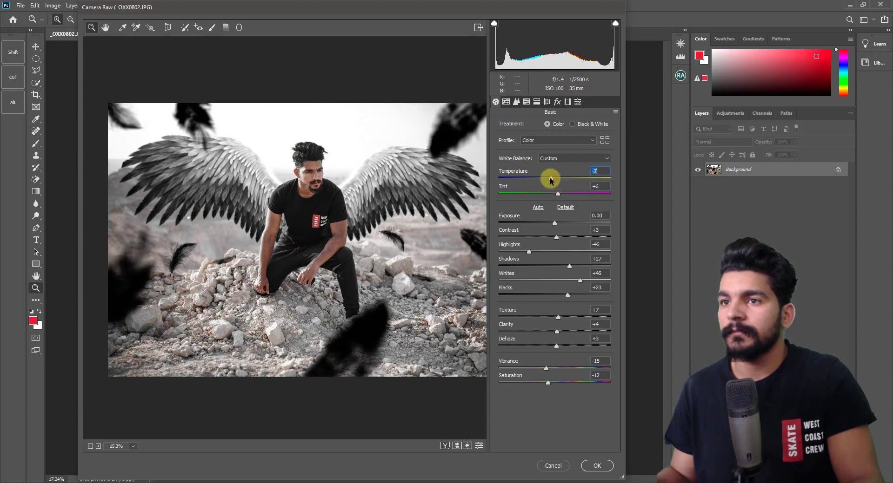
{"action": "left_click_drag", "start_coordinate": [422, 197], "coordinate": [394, 197]}
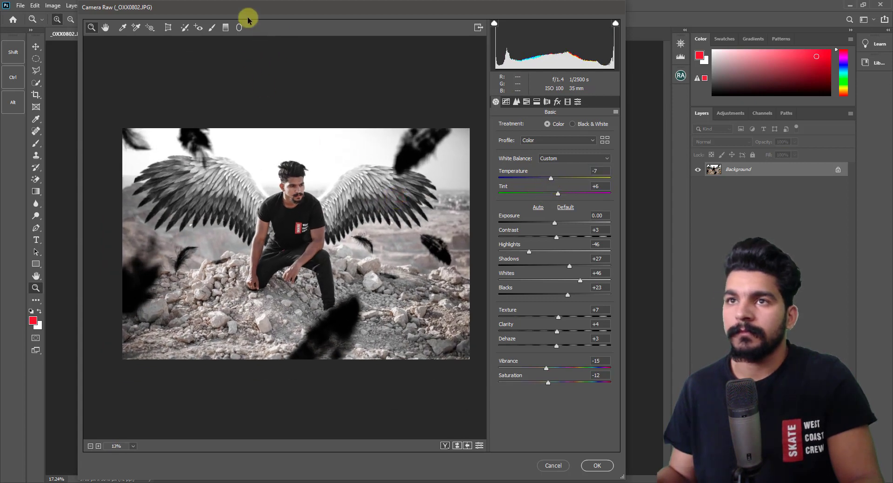
Step: Draw a tall Radial Filter centred on the man, wide enough to cover the wings
{"action": "left_click", "coordinate": [239, 28]}
{"action": "left_click_drag", "start_coordinate": [274, 230], "coordinate": [363, 313]}
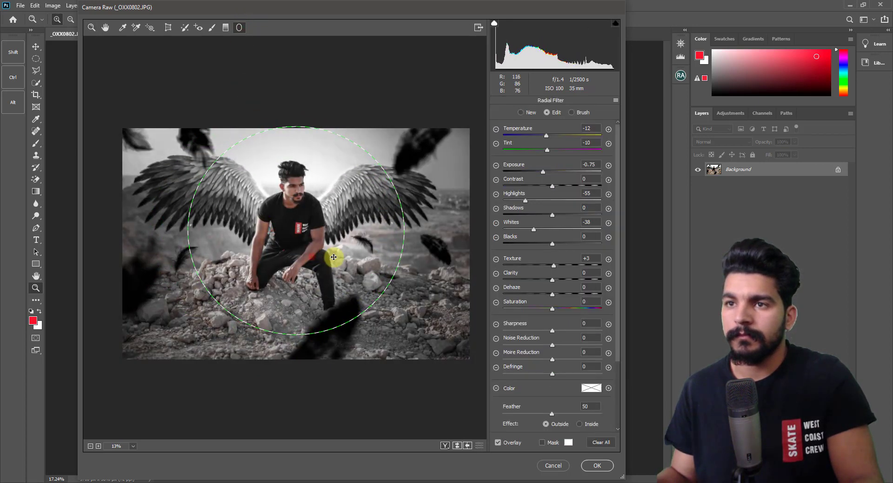
{"action": "left_click_drag", "start_coordinate": [333, 258], "coordinate": [338, 256]}
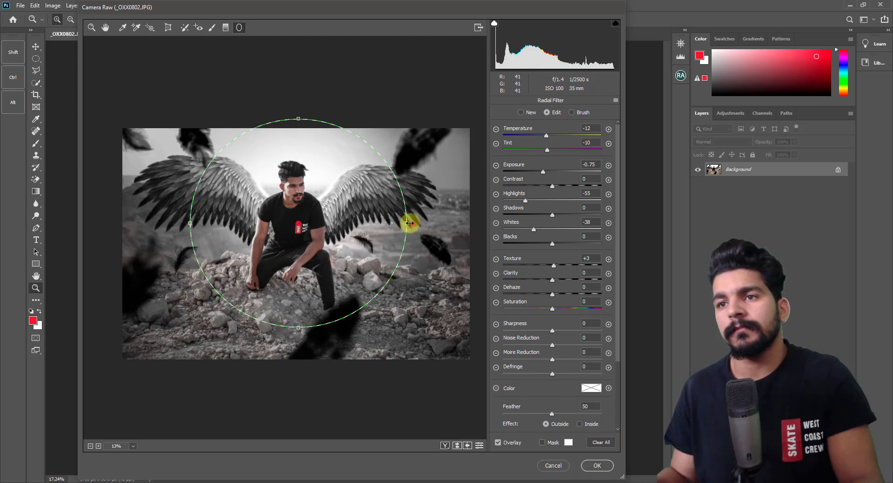
{"action": "left_click_drag", "start_coordinate": [408, 224], "coordinate": [423, 223]}
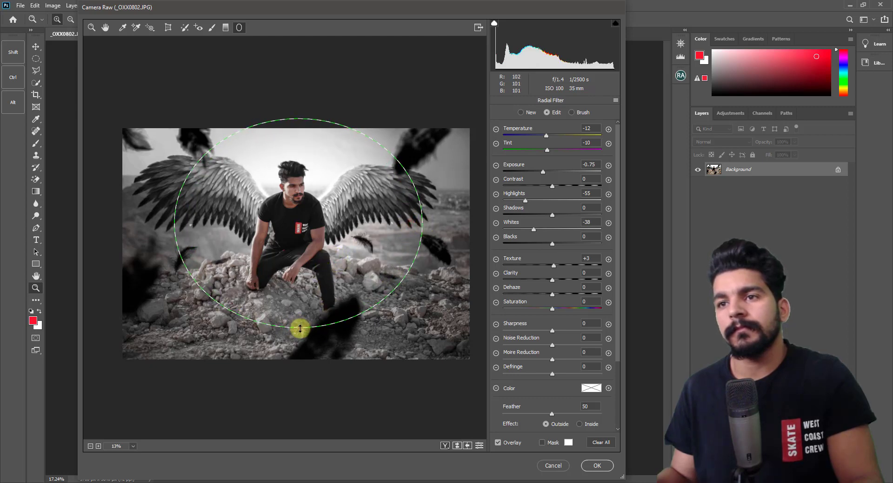
{"action": "left_click_drag", "start_coordinate": [299, 328], "coordinate": [298, 338]}
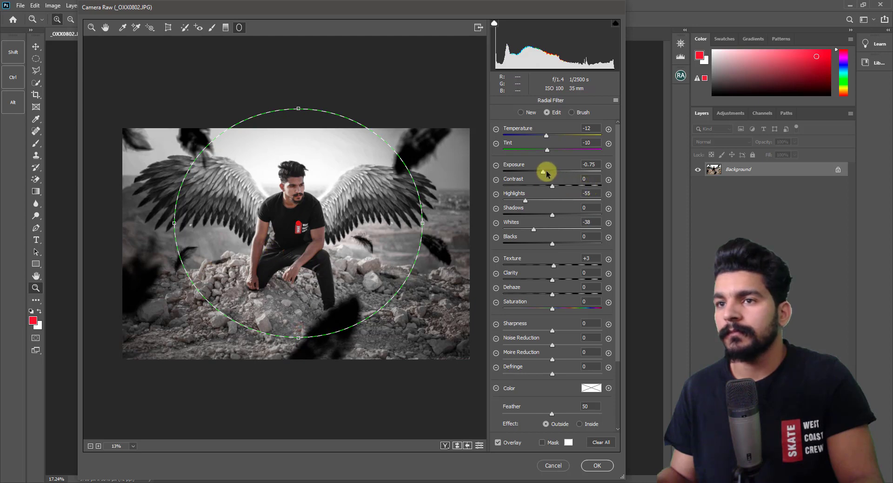
Step: Set the outside area to Exposure -0.90, Shadows +22, Clarity +27, Dehaze +36, Saturation -37
{"action": "left_click_drag", "start_coordinate": [545, 173], "coordinate": [544, 175]}
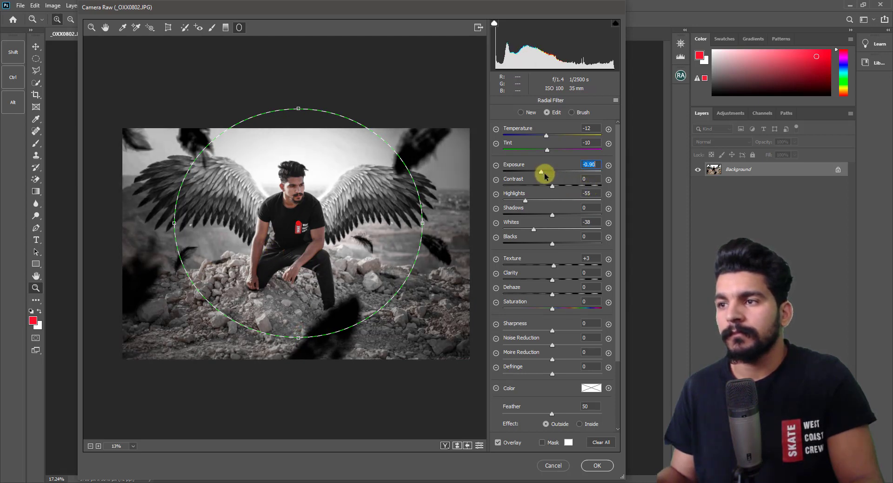
{"action": "left_click_drag", "start_coordinate": [553, 216], "coordinate": [565, 219]}
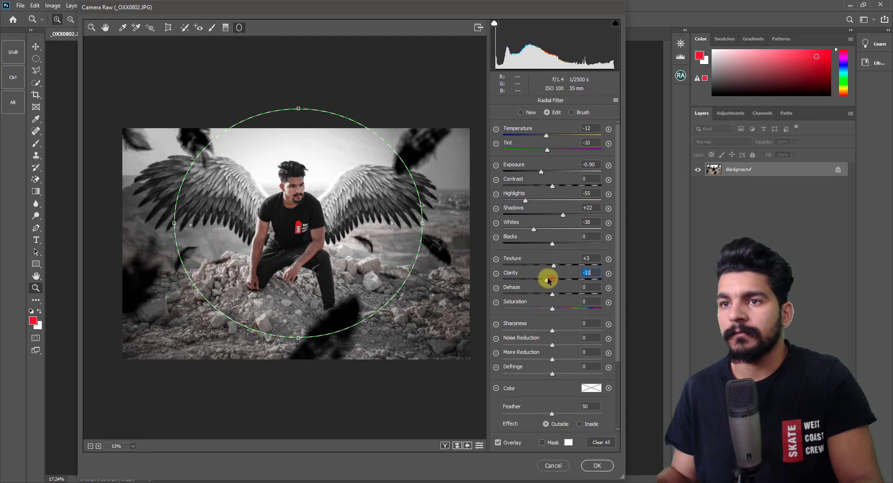
{"action": "left_click_drag", "start_coordinate": [551, 281], "coordinate": [572, 283]}
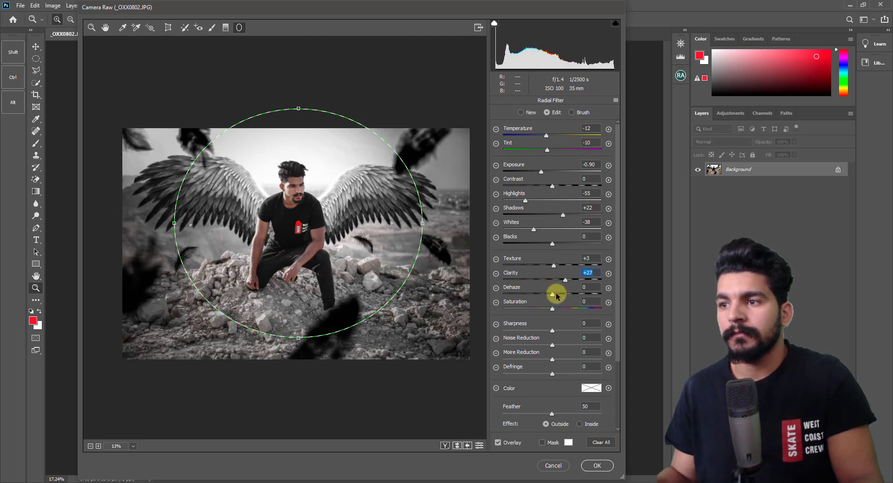
{"action": "left_click_drag", "start_coordinate": [556, 296], "coordinate": [570, 296]}
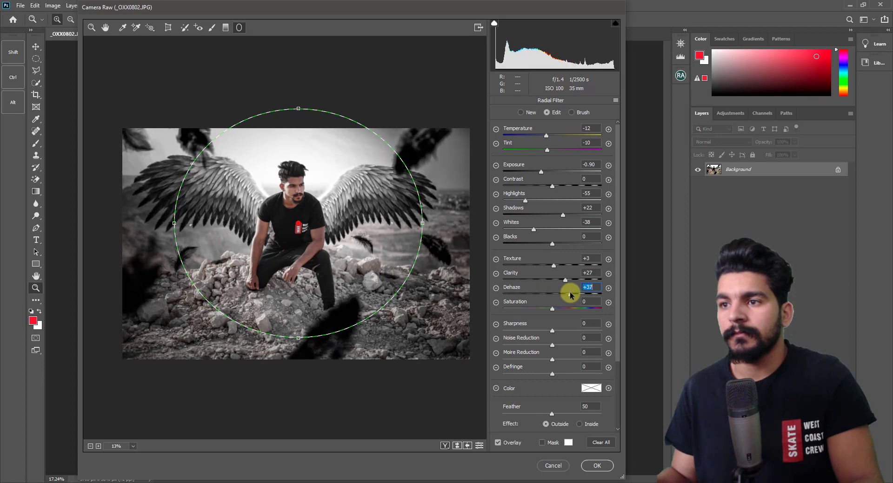
{"action": "left_click_drag", "start_coordinate": [557, 310], "coordinate": [536, 309]}
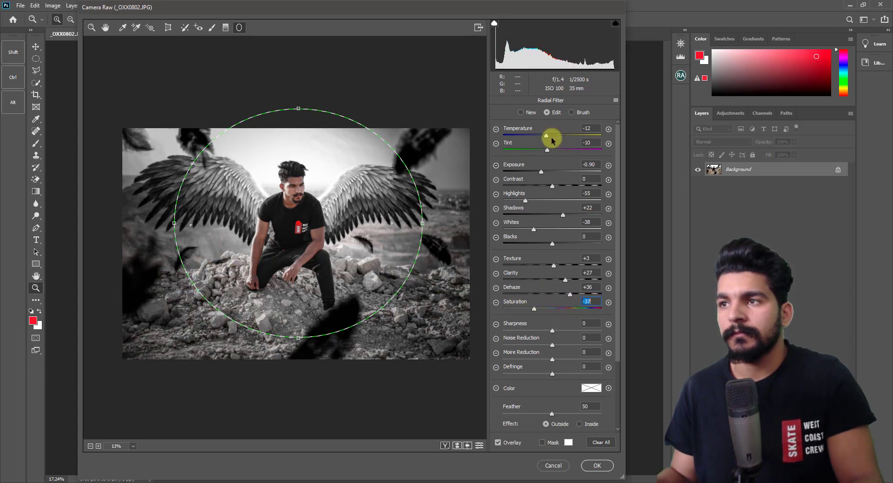
Step: Set up the radial filter's mask brush, adjusting its size and erase mode
{"action": "left_click", "coordinate": [571, 113]}
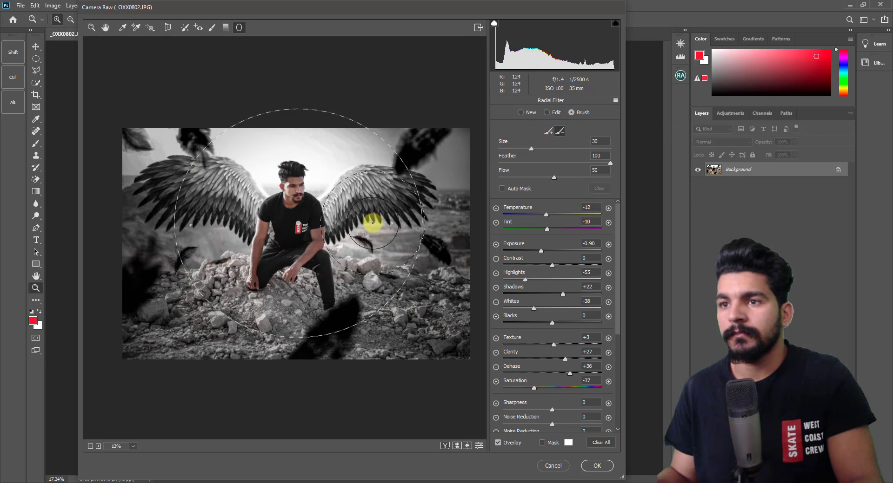
{"action": "left_click", "coordinate": [512, 149]}
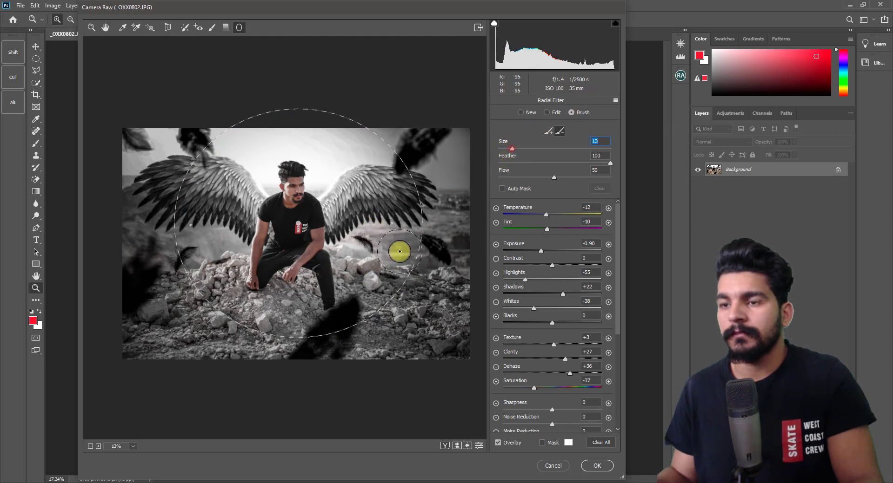
{"action": "left_click", "coordinate": [372, 253]}
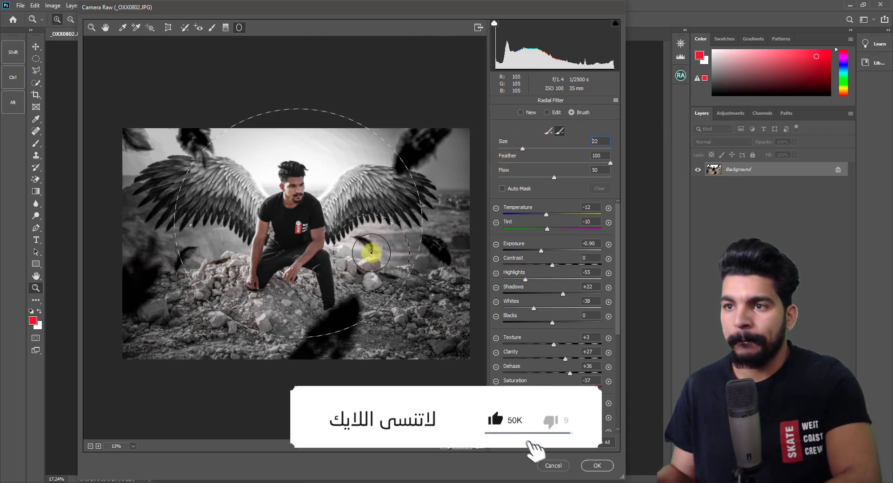
{"action": "key", "text": "bracketright"}
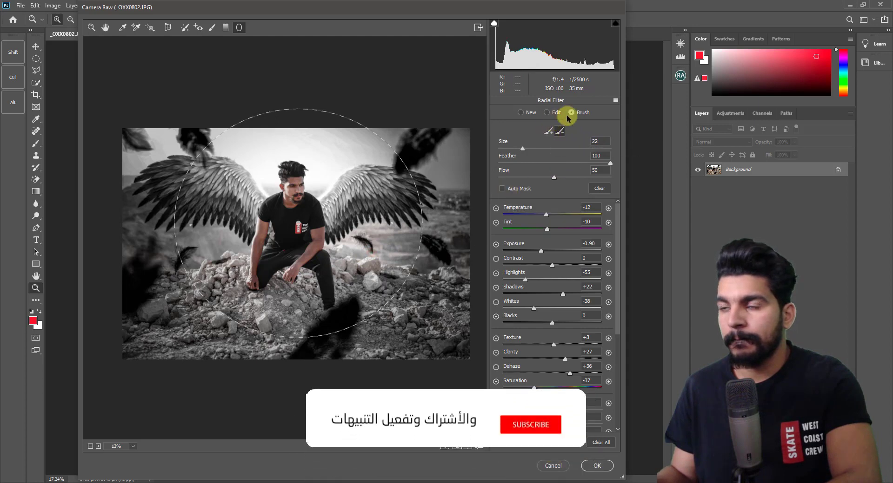
{"action": "left_click", "coordinate": [553, 130]}
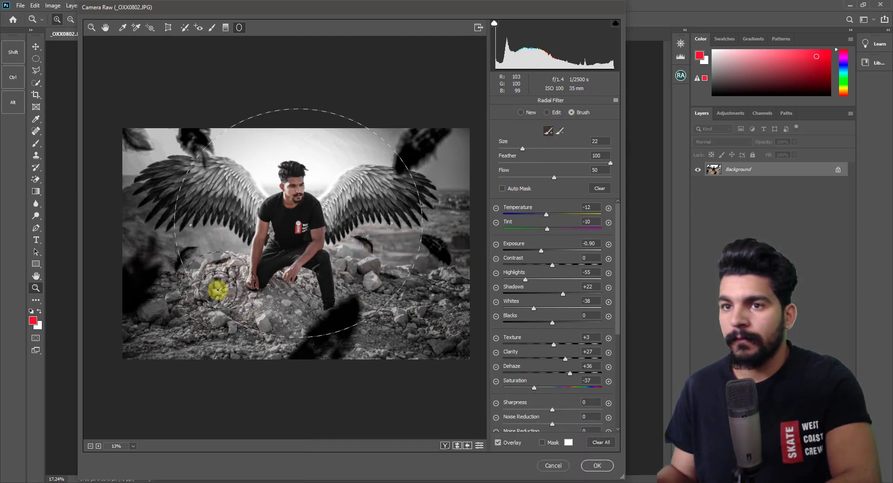
{"action": "key", "text": "bracketleft"}
Step: Brush the radial filter mask off the rocks, sky and area below the right wing
{"action": "left_click_drag", "start_coordinate": [239, 309], "coordinate": [259, 309]}
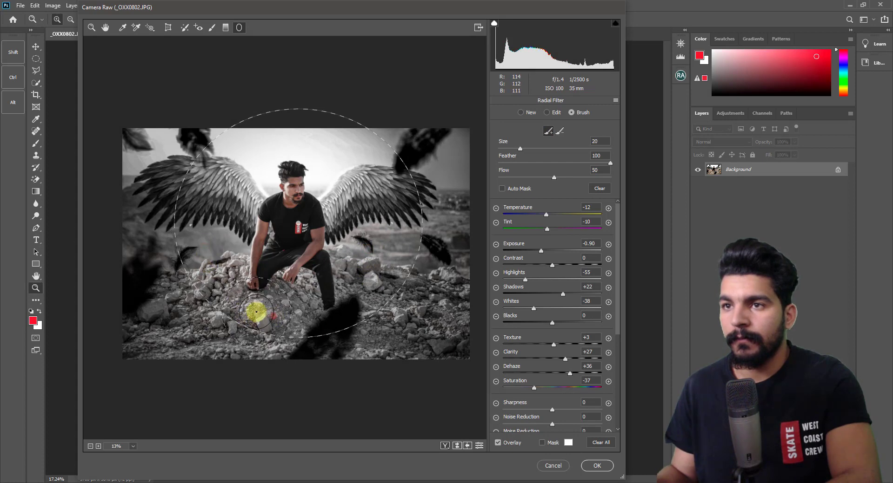
{"action": "key", "text": "bracketleft"}
{"action": "left_click_drag", "start_coordinate": [349, 144], "coordinate": [252, 140]}
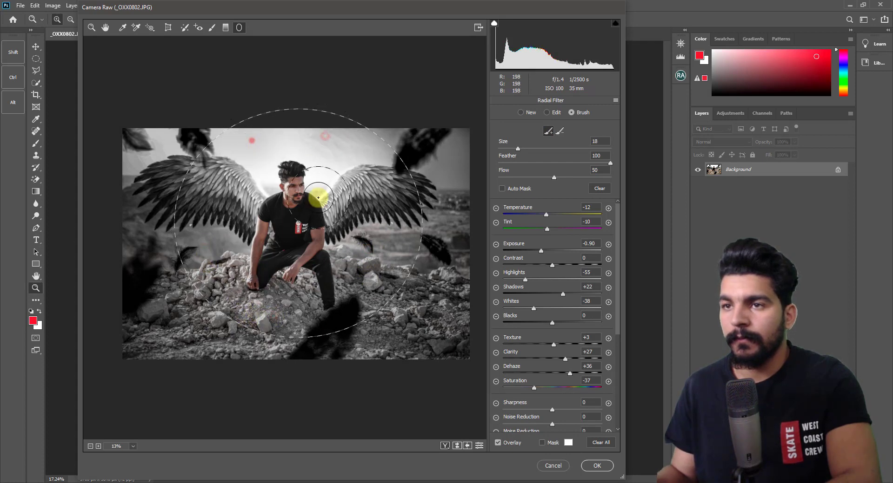
{"action": "key", "text": "bracketleft"}
{"action": "key", "text": "bracketleft"}
{"action": "left_click_drag", "start_coordinate": [363, 288], "coordinate": [357, 248]}
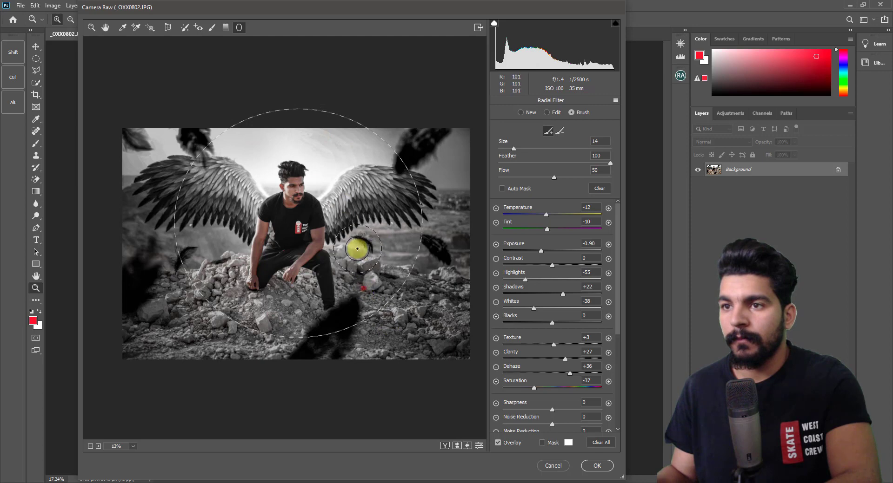
{"action": "key", "text": "bracketleft"}
{"action": "key", "text": "bracketright"}
{"action": "key", "text": "bracketright"}
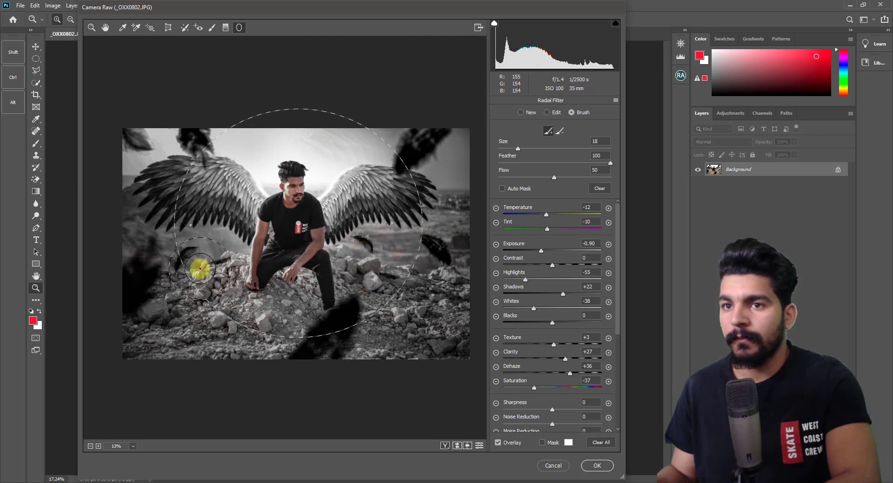
{"action": "left_click_drag", "start_coordinate": [200, 263], "coordinate": [219, 307]}
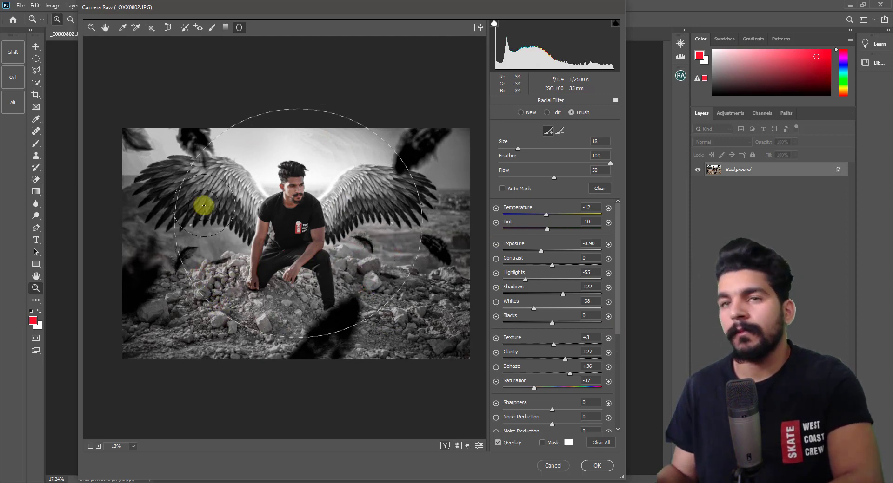
{"action": "left_click", "coordinate": [92, 27]}
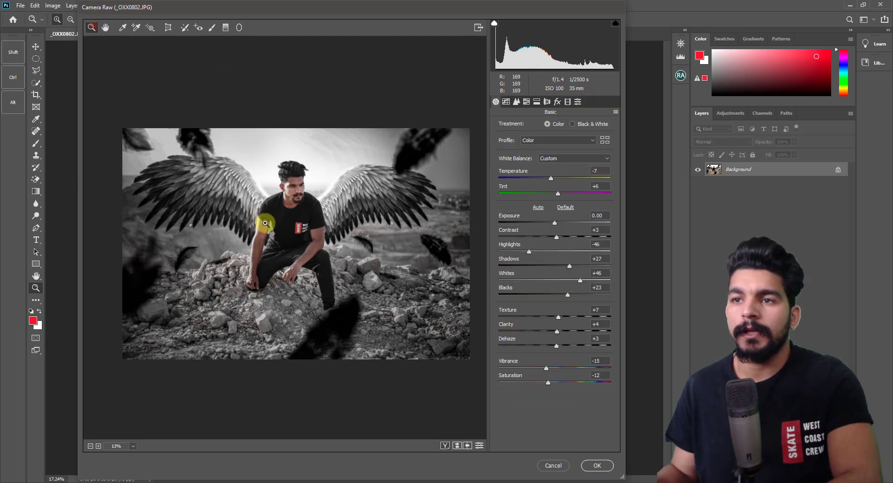
Step: In the point tone curve, add a shadow point and lift the black endpoint for faded shadows
{"action": "left_click", "coordinate": [293, 197]}
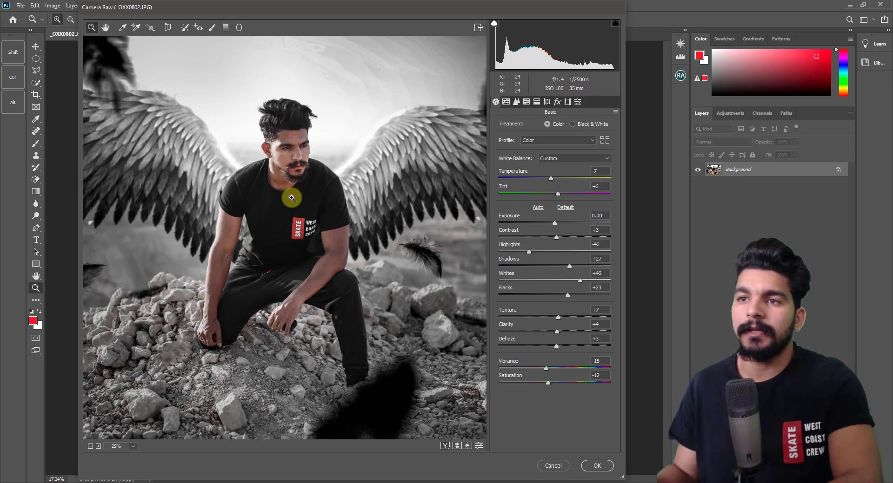
{"action": "left_click_drag", "start_coordinate": [307, 171], "coordinate": [313, 120]}
{"action": "scroll", "coordinate": [321, 116], "scroll_direction": "up", "scroll_amount": 2}
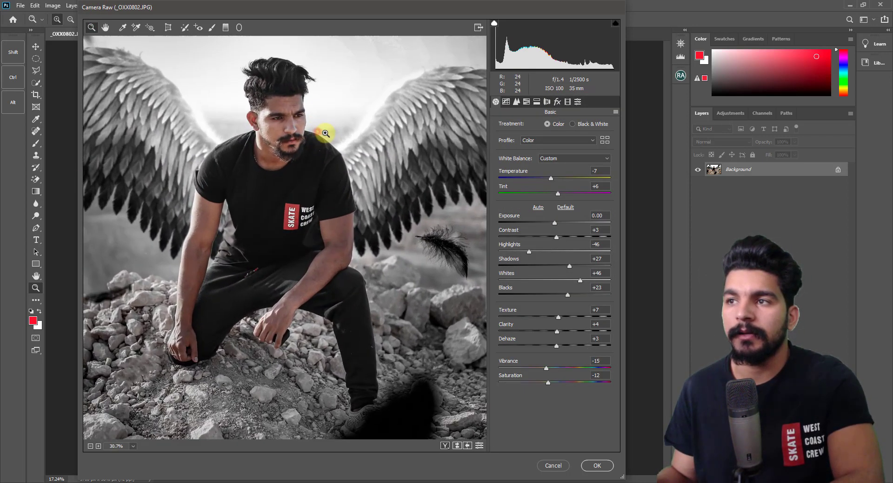
{"action": "left_click", "coordinate": [507, 102]}
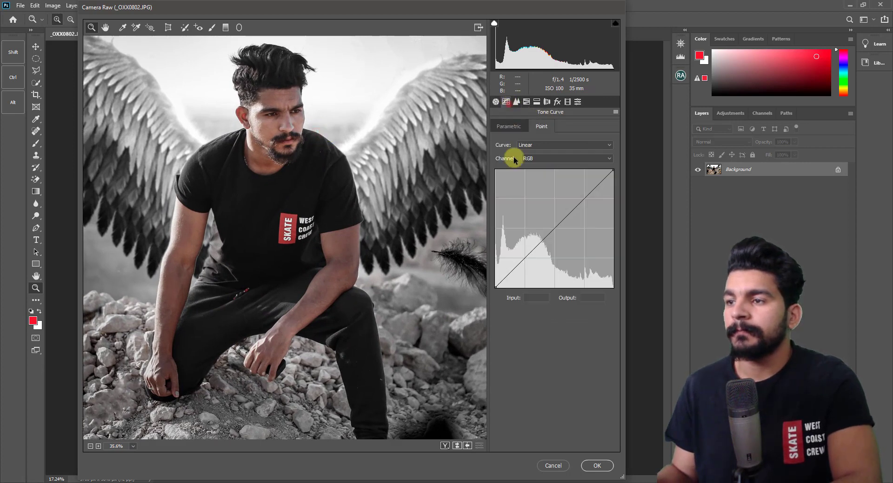
{"action": "left_click", "coordinate": [555, 229]}
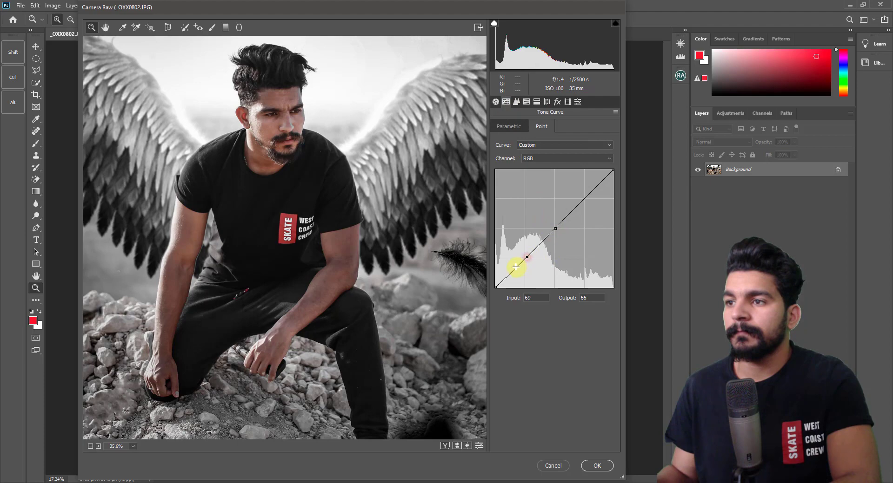
{"action": "left_click_drag", "start_coordinate": [496, 286], "coordinate": [491, 282]}
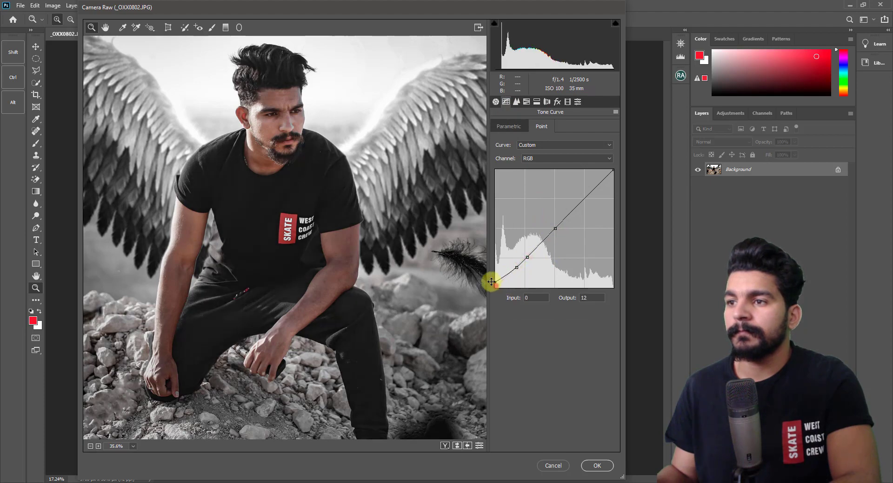
Step: Pull the shadow point down to darken shadows and lower the highlight point slightly
{"action": "key", "text": "ctrl+0"}
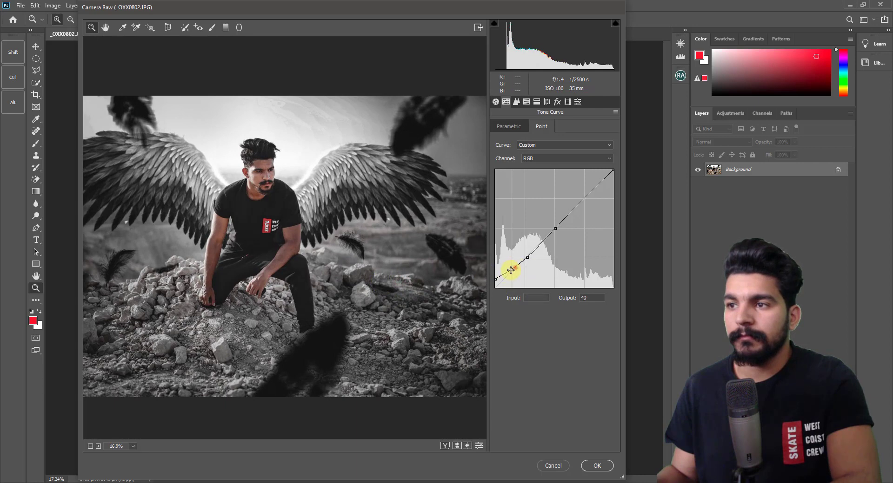
{"action": "left_click_drag", "start_coordinate": [507, 271], "coordinate": [506, 277]}
{"action": "left_click", "coordinate": [242, 200]}
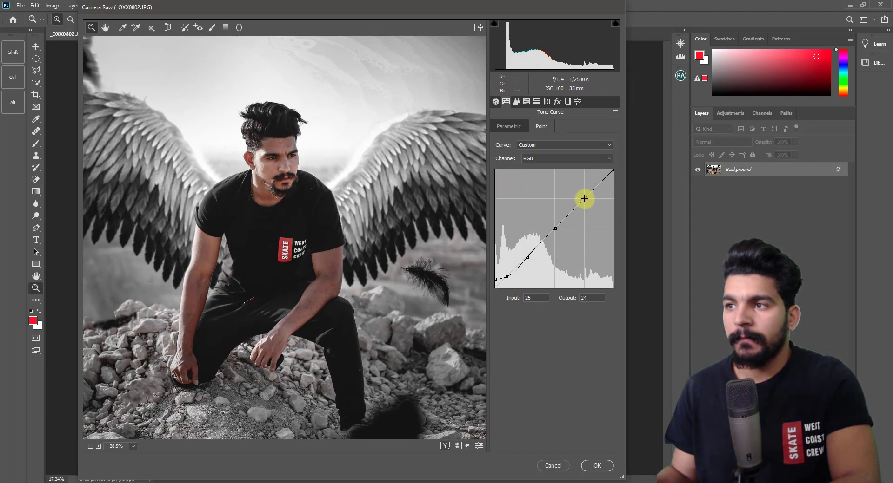
{"action": "left_click_drag", "start_coordinate": [582, 199], "coordinate": [583, 202]}
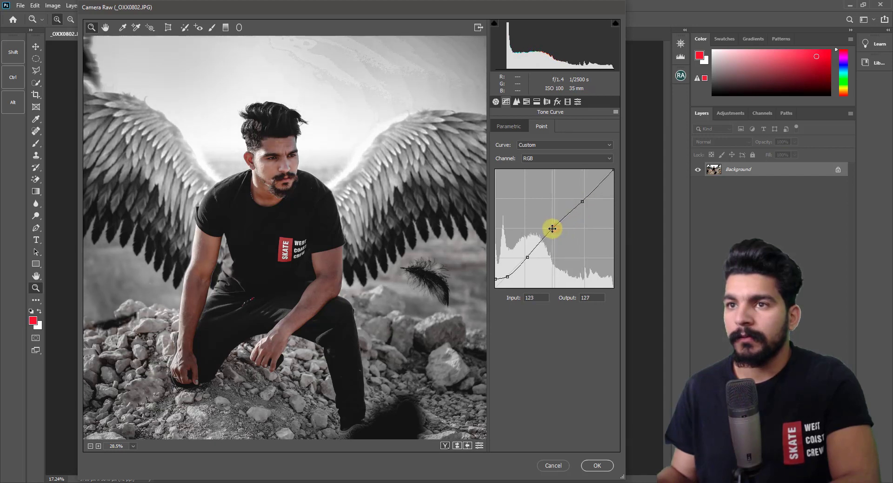
Step: Add and raise a midtone point to finish the contrast S-curve
{"action": "left_click_drag", "start_coordinate": [553, 229], "coordinate": [550, 227]}
{"action": "scroll", "coordinate": [195, 231], "scroll_direction": "down", "scroll_amount": 3}
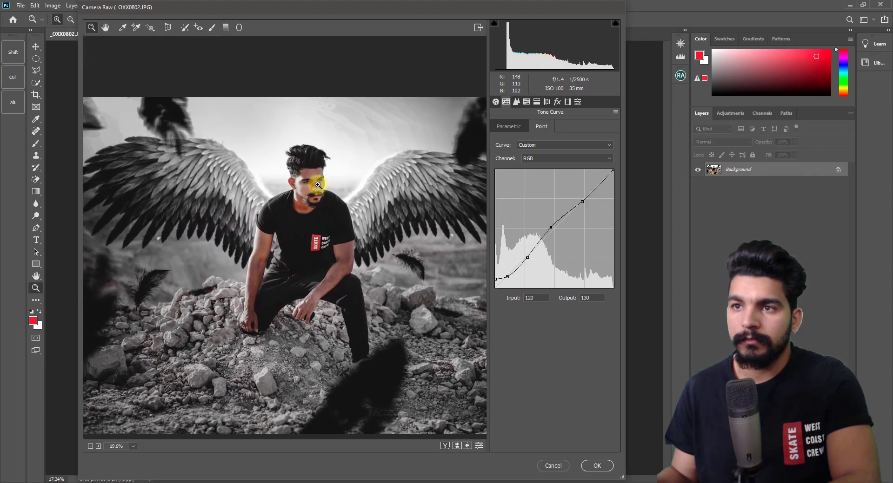
{"action": "scroll", "coordinate": [316, 185], "scroll_direction": "up", "scroll_amount": 2}
{"action": "scroll", "coordinate": [321, 182], "scroll_direction": "down", "scroll_amount": 1}
{"action": "scroll", "coordinate": [336, 191], "scroll_direction": "down", "scroll_amount": 1}
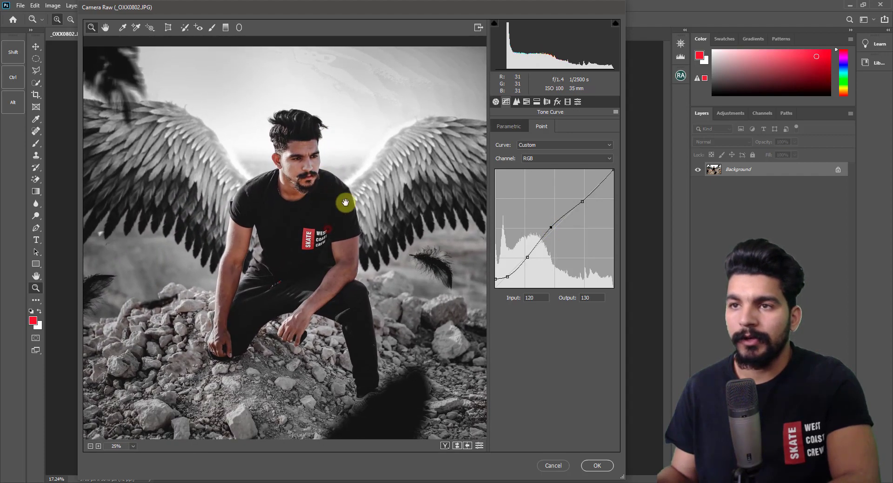
{"action": "scroll", "coordinate": [329, 212], "scroll_direction": "down", "scroll_amount": 1}
{"action": "scroll", "coordinate": [330, 209], "scroll_direction": "up", "scroll_amount": 1}
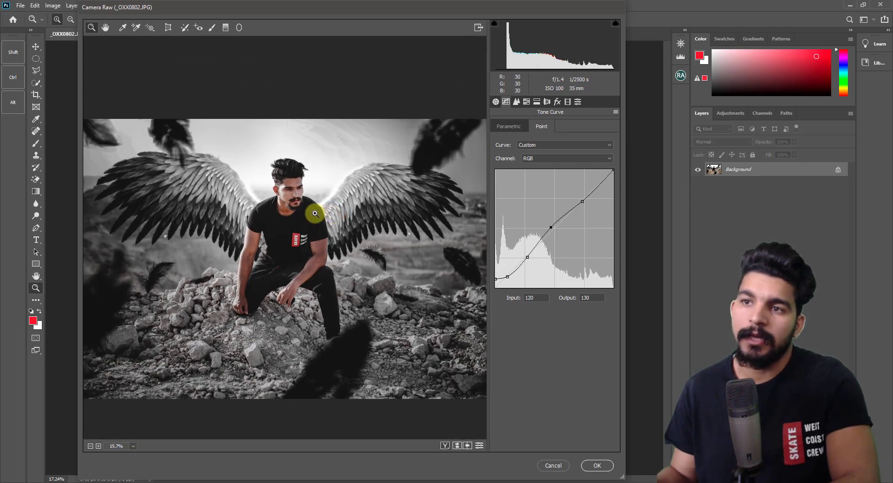
{"action": "scroll", "coordinate": [304, 206], "scroll_direction": "down", "scroll_amount": 2}
{"action": "scroll", "coordinate": [300, 212], "scroll_direction": "up", "scroll_amount": 1}
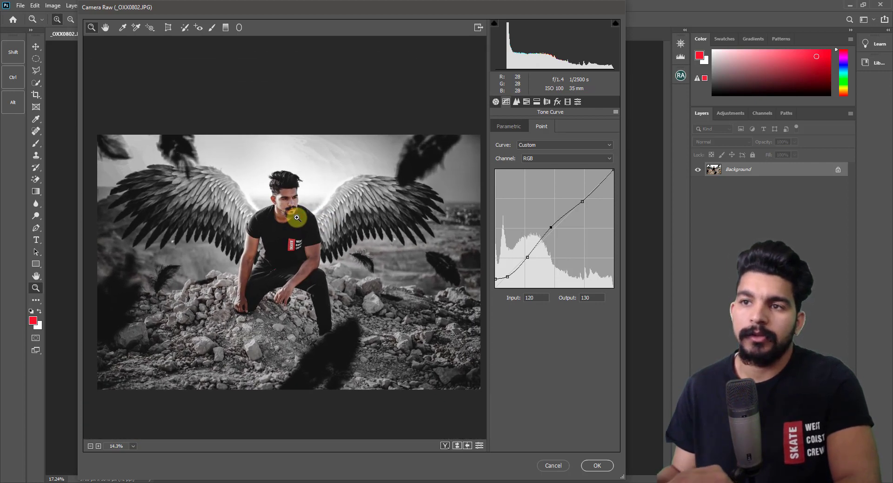
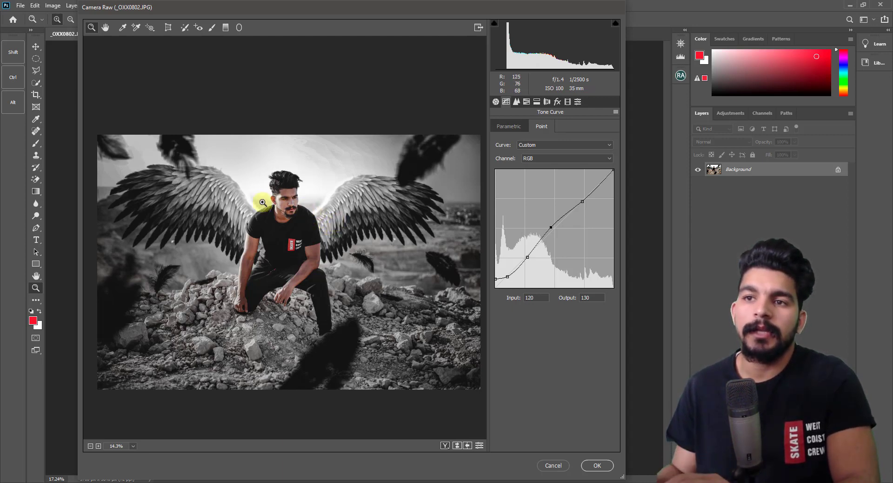
Step: Scroll through the Camera Raw panels and zoom the preview in on the man's shoulder
{"action": "scroll", "coordinate": [239, 200], "scroll_direction": "down", "scroll_amount": 2}
{"action": "scroll", "coordinate": [242, 201], "scroll_direction": "up", "scroll_amount": 1}
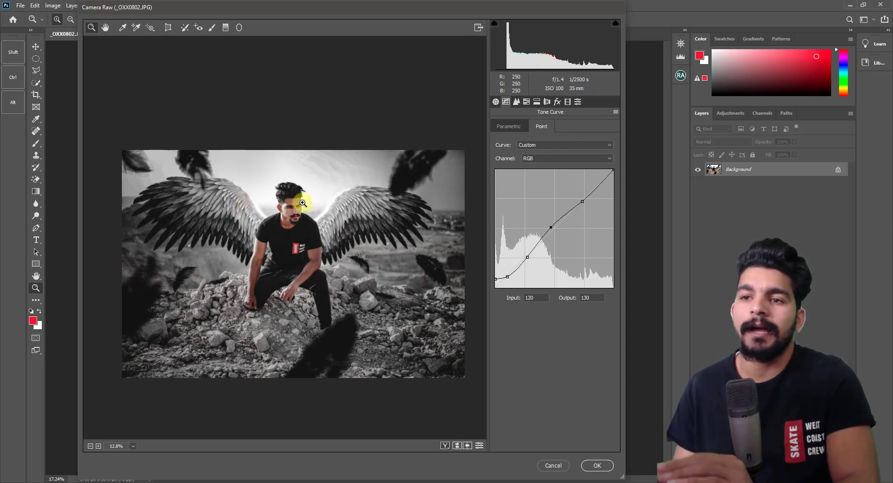
{"action": "scroll", "coordinate": [295, 202], "scroll_direction": "down", "scroll_amount": 1}
{"action": "scroll", "coordinate": [296, 203], "scroll_direction": "up", "scroll_amount": 3}
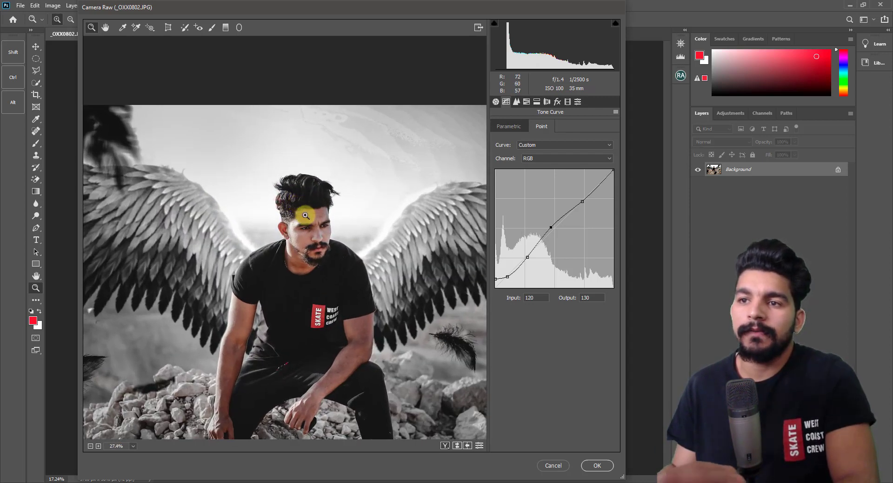
{"action": "scroll", "coordinate": [302, 218], "scroll_direction": "down", "scroll_amount": 2}
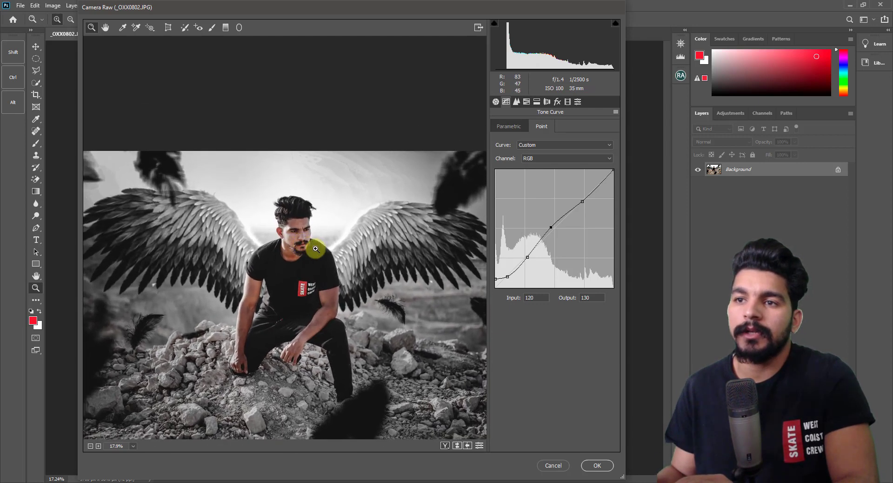
{"action": "scroll", "coordinate": [308, 251], "scroll_direction": "down", "scroll_amount": 1}
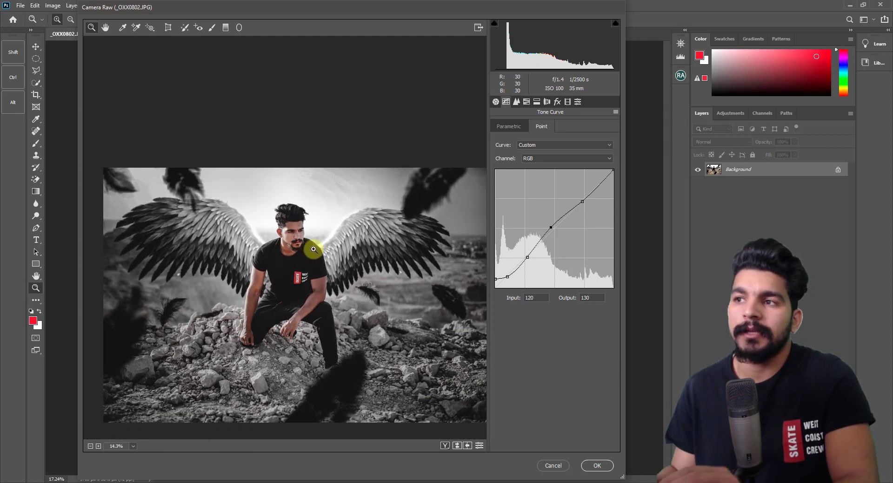
{"action": "scroll", "coordinate": [305, 250], "scroll_direction": "down", "scroll_amount": 1}
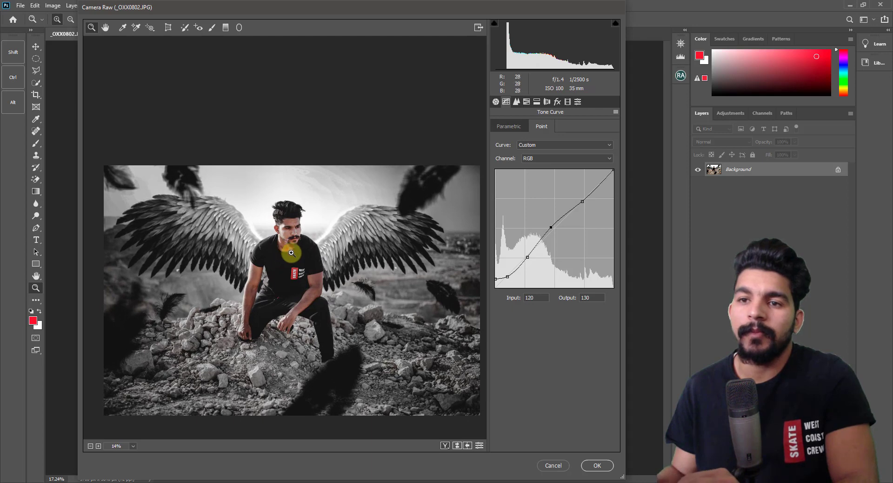
{"action": "scroll", "coordinate": [289, 253], "scroll_direction": "up", "scroll_amount": 4}
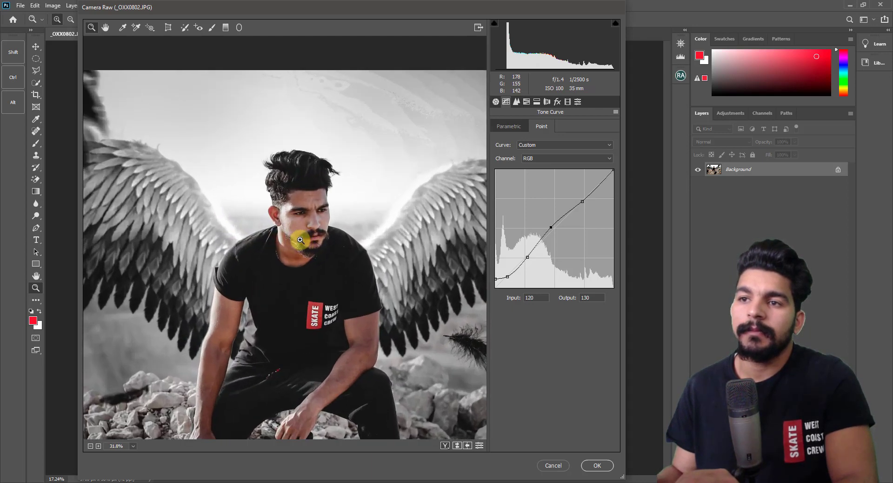
{"action": "scroll", "coordinate": [328, 256], "scroll_direction": "down", "scroll_amount": 2}
{"action": "scroll", "coordinate": [339, 207], "scroll_direction": "down", "scroll_amount": 1}
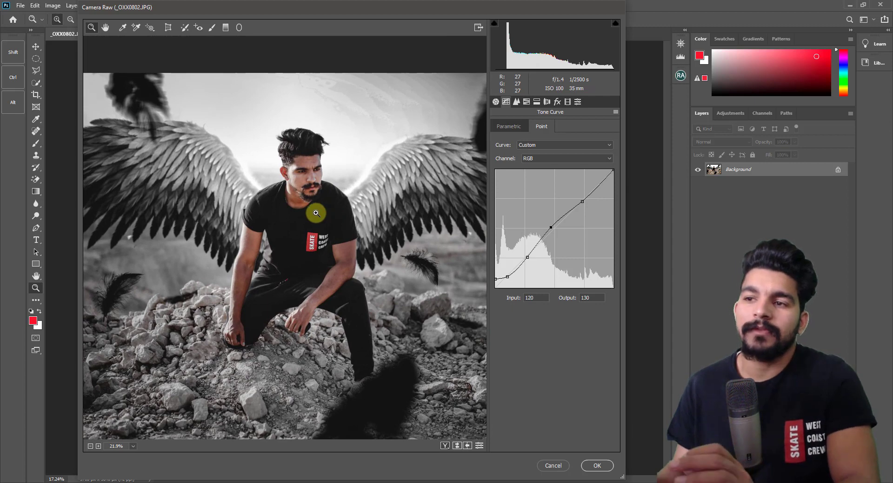
{"action": "scroll", "coordinate": [325, 210], "scroll_direction": "down", "scroll_amount": 2}
{"action": "scroll", "coordinate": [293, 214], "scroll_direction": "down", "scroll_amount": 1}
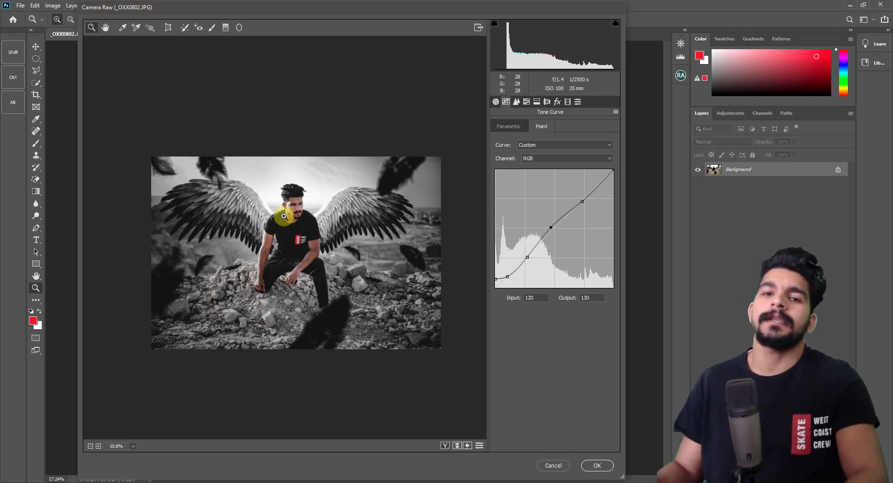
{"action": "mouse_move", "coordinate": [269, 226]}
{"action": "left_mouse_down"}
{"action": "mouse_move", "coordinate": [286, 217]}
{"action": "mouse_move", "coordinate": [444, 225]}
{"action": "mouse_move", "coordinate": [356, 198]}
{"action": "mouse_move", "coordinate": [312, 128]}
{"action": "mouse_move", "coordinate": [273, 135]}
{"action": "mouse_move", "coordinate": [283, 191]}
{"action": "mouse_move", "coordinate": [345, 240]}
{"action": "left_mouse_up"}
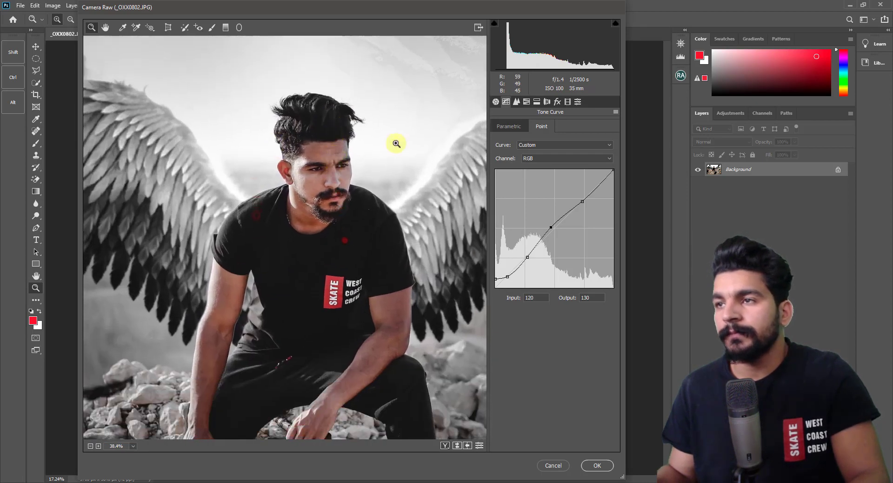
Step: Split-tone highlights hue 203, saturation 7, balance +31 and shadows hue 27, saturation 12, then apply
{"action": "left_click", "coordinate": [525, 102]}
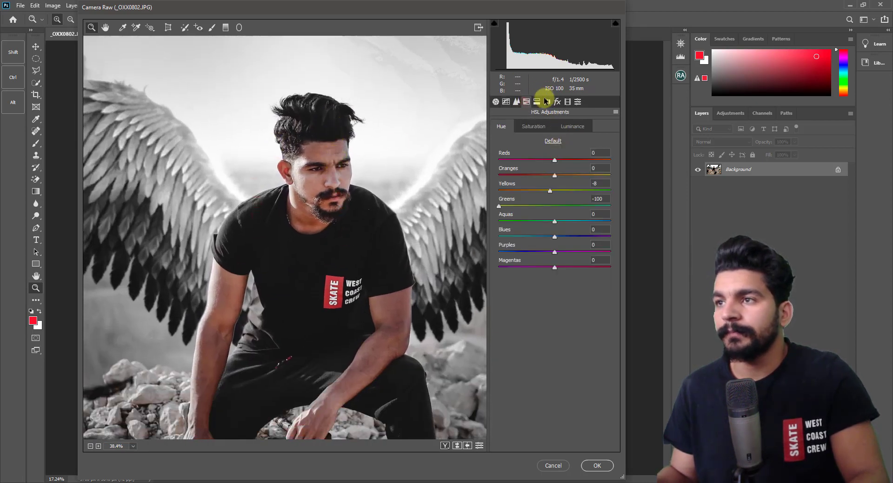
{"action": "left_click", "coordinate": [538, 102]}
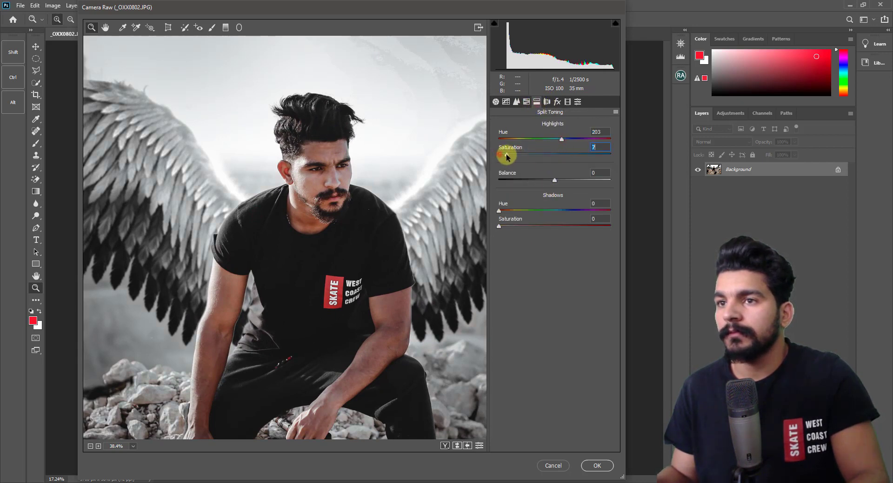
{"action": "left_click_drag", "start_coordinate": [556, 180], "coordinate": [548, 180]}
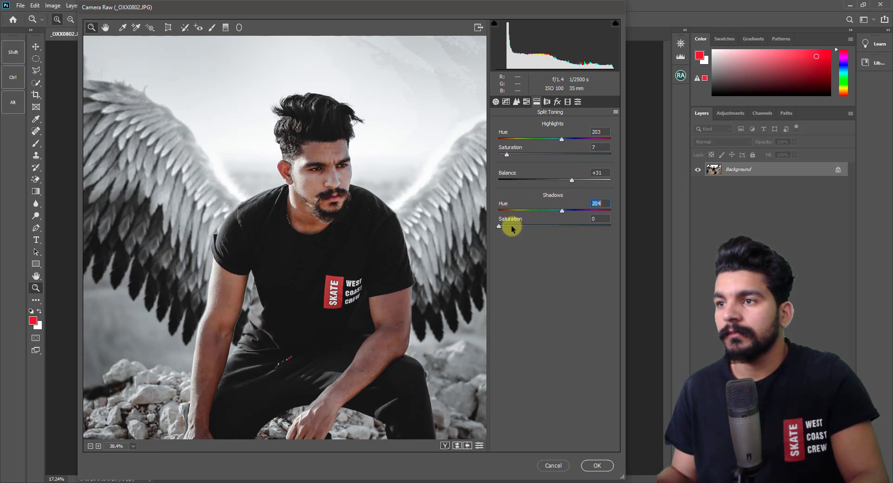
{"action": "left_click", "coordinate": [328, 255], "text": "alt"}
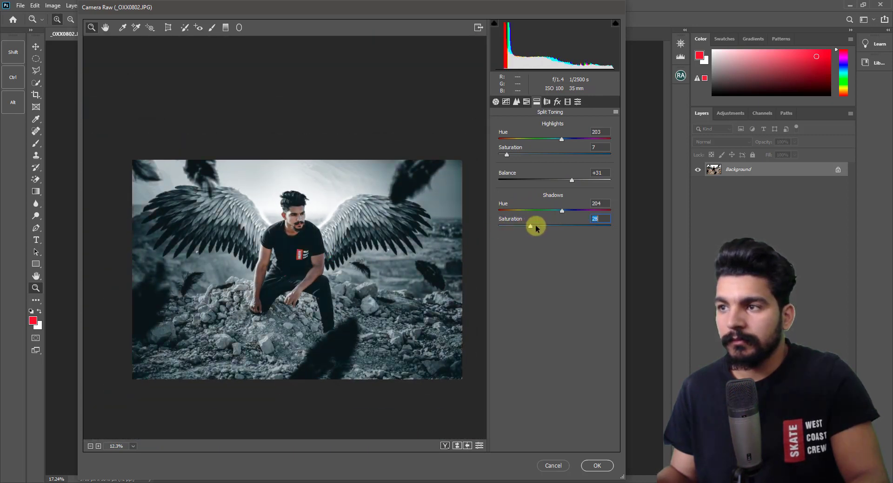
{"action": "left_click_drag", "start_coordinate": [535, 228], "coordinate": [515, 229]}
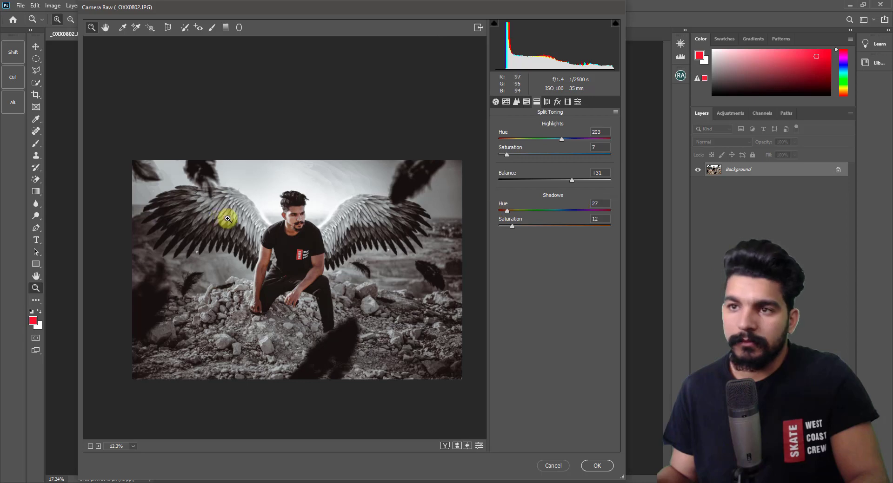
{"action": "left_click_drag", "start_coordinate": [228, 218], "coordinate": [324, 189]}
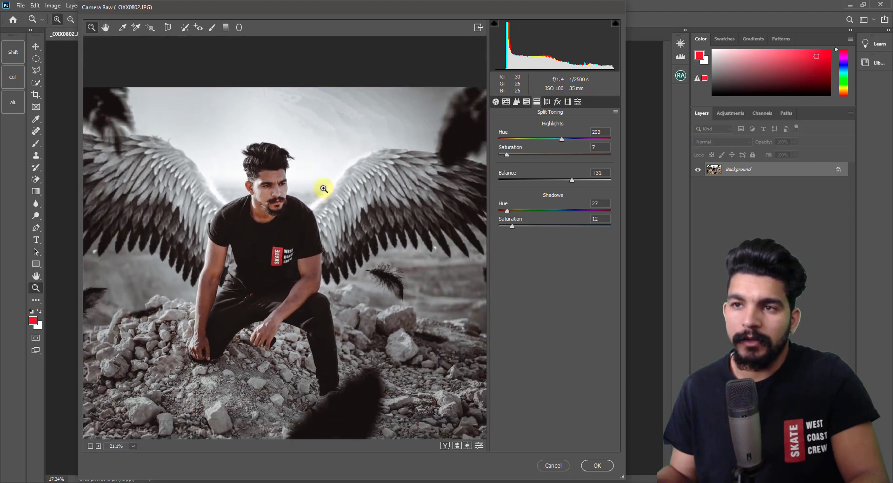
{"action": "mouse_move", "coordinate": [324, 189]}
{"action": "left_mouse_down"}
{"action": "mouse_move", "coordinate": [307, 197]}
{"action": "mouse_move", "coordinate": [318, 193]}
{"action": "mouse_move", "coordinate": [285, 127]}
{"action": "mouse_move", "coordinate": [273, 159]}
{"action": "mouse_move", "coordinate": [289, 159]}
{"action": "mouse_move", "coordinate": [282, 172]}
{"action": "mouse_move", "coordinate": [295, 206]}
{"action": "left_mouse_up"}
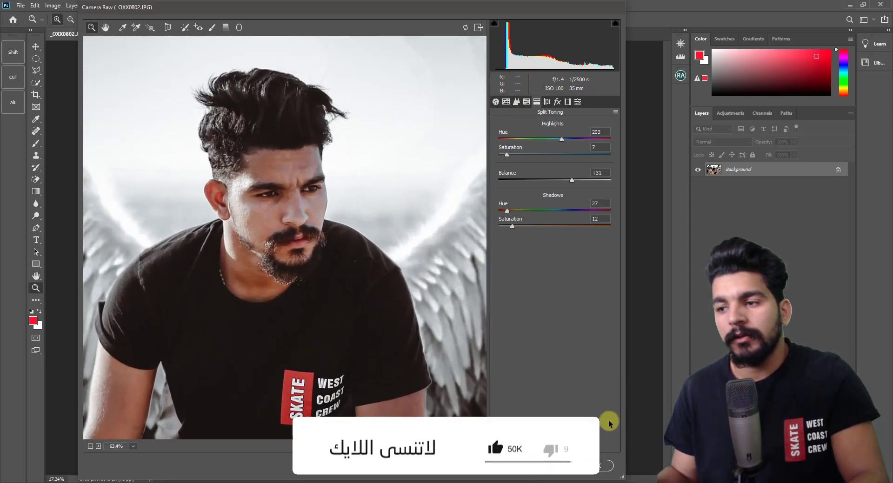
{"action": "left_click", "coordinate": [598, 467]}
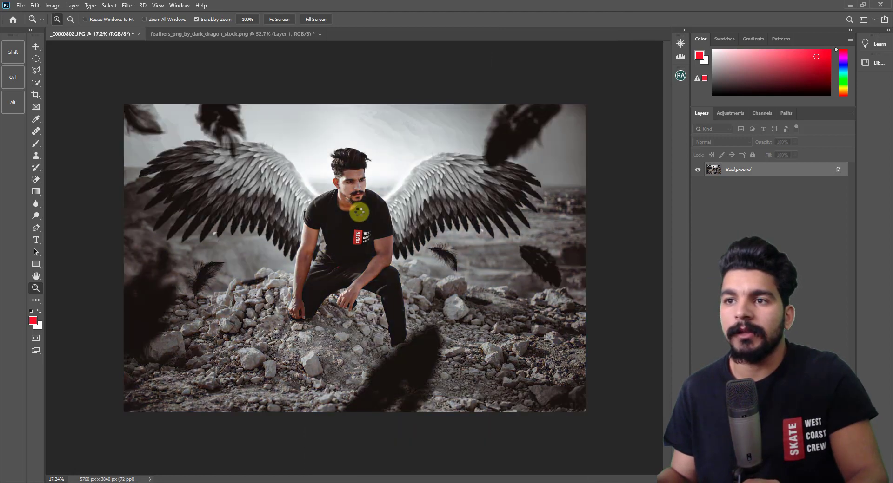
Step: Zoom in and out on the man's face and head, then open the Filter menu
{"action": "left_click_drag", "start_coordinate": [359, 184], "coordinate": [409, 183]}
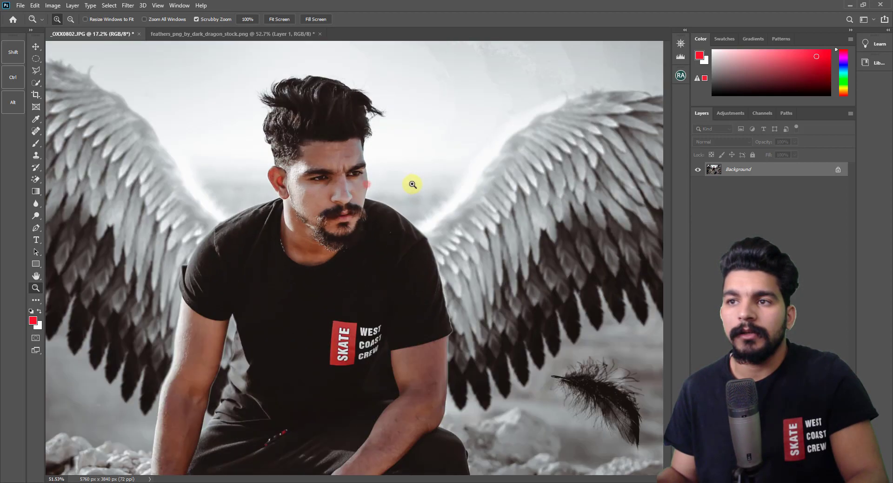
{"action": "right_click", "coordinate": [424, 191]}
{"action": "left_click", "coordinate": [425, 190]}
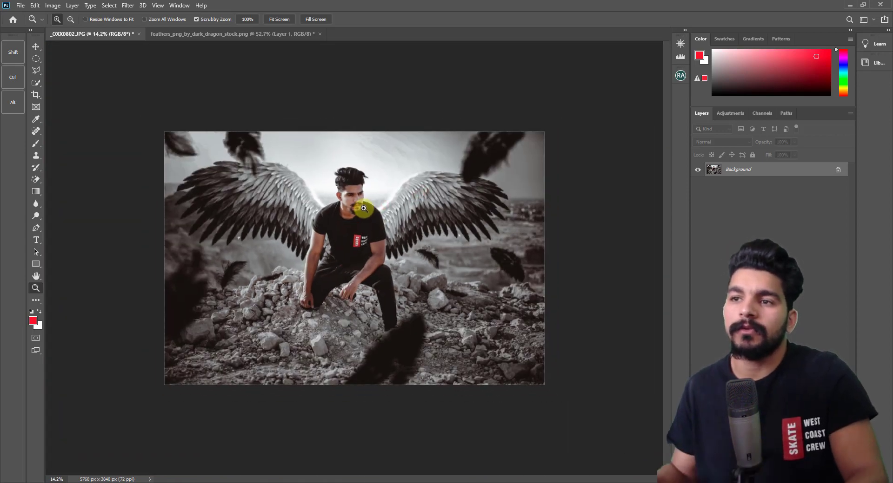
{"action": "left_click_drag", "start_coordinate": [344, 200], "coordinate": [384, 199]}
{"action": "right_click", "coordinate": [385, 200]}
{"action": "left_click", "coordinate": [383, 215]}
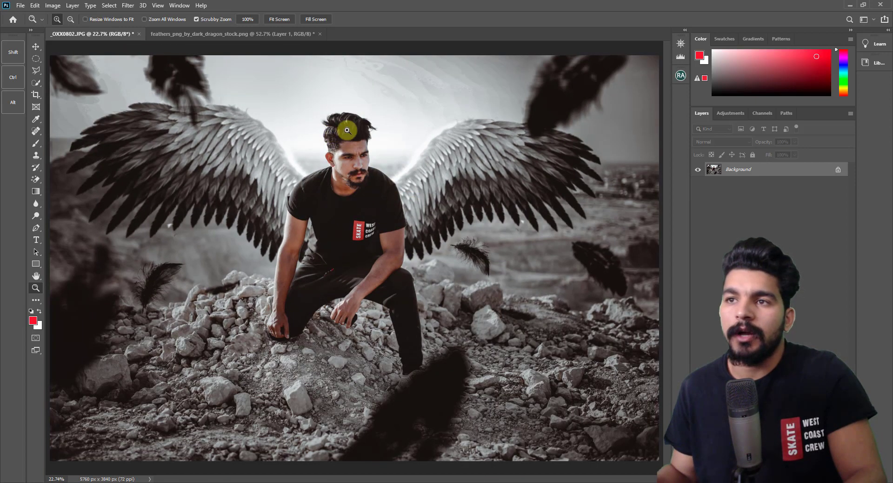
{"action": "left_click_drag", "start_coordinate": [365, 131], "coordinate": [360, 175]}
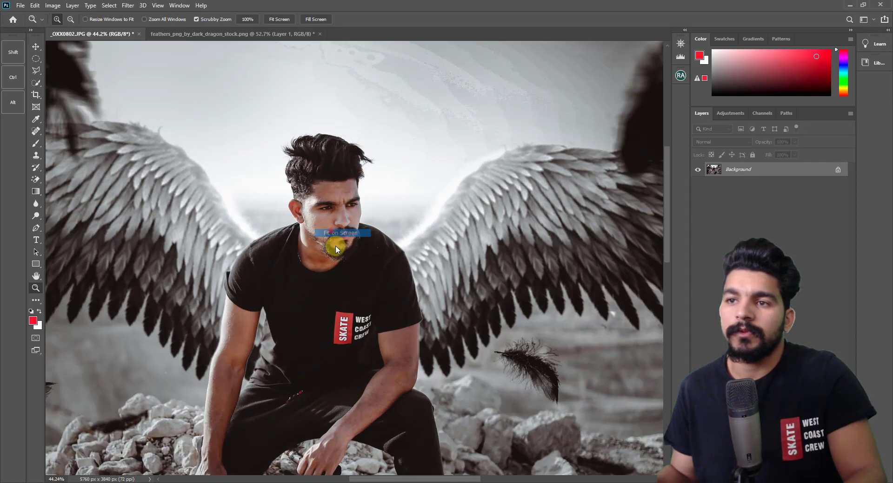
{"action": "mouse_move", "coordinate": [332, 144]}
{"action": "left_mouse_down"}
{"action": "mouse_move", "coordinate": [322, 244]}
{"action": "mouse_move", "coordinate": [358, 165]}
{"action": "mouse_move", "coordinate": [359, 131]}
{"action": "left_mouse_up"}
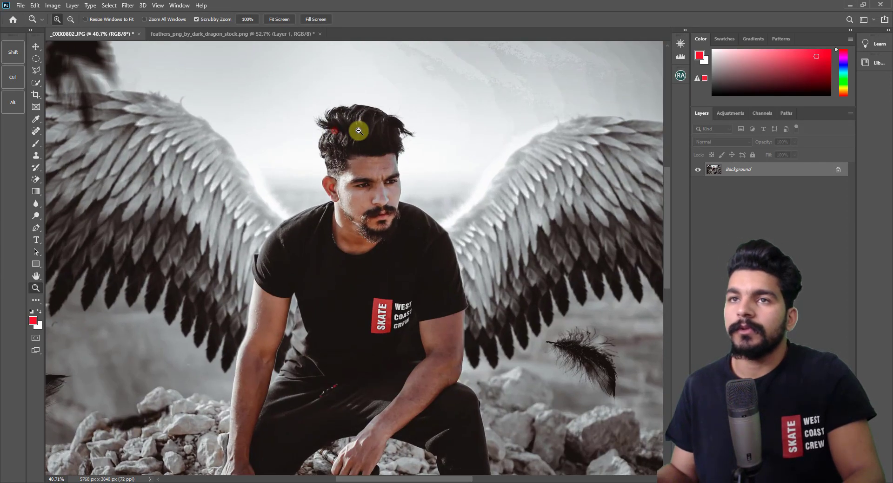
{"action": "left_click", "coordinate": [128, 5]}
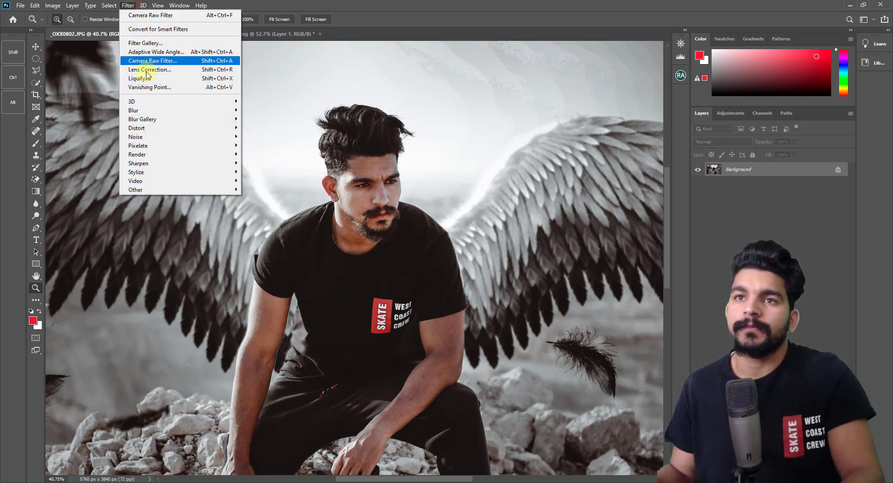
Step: Open Liquify and zoom the preview to 200% on the man's hair and forehead
{"action": "left_click", "coordinate": [149, 79]}
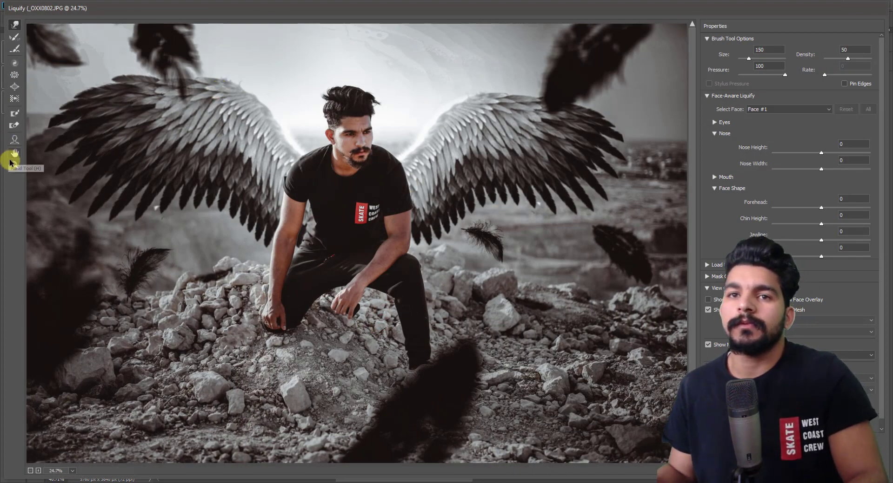
{"action": "left_click", "coordinate": [14, 164]}
{"action": "left_click", "coordinate": [371, 123]}
{"action": "left_click", "coordinate": [332, 121]}
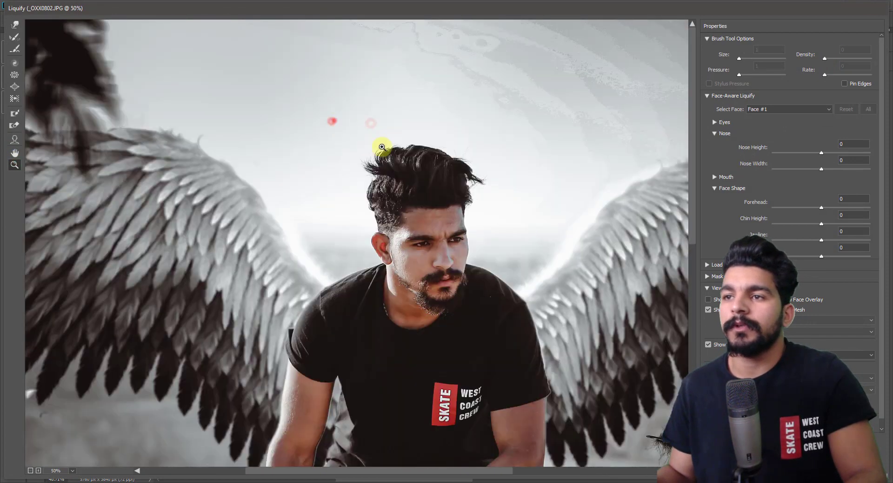
{"action": "left_click", "coordinate": [407, 173]}
{"action": "left_click_drag", "start_coordinate": [291, 251], "coordinate": [235, 140]}
{"action": "left_click", "coordinate": [181, 199]}
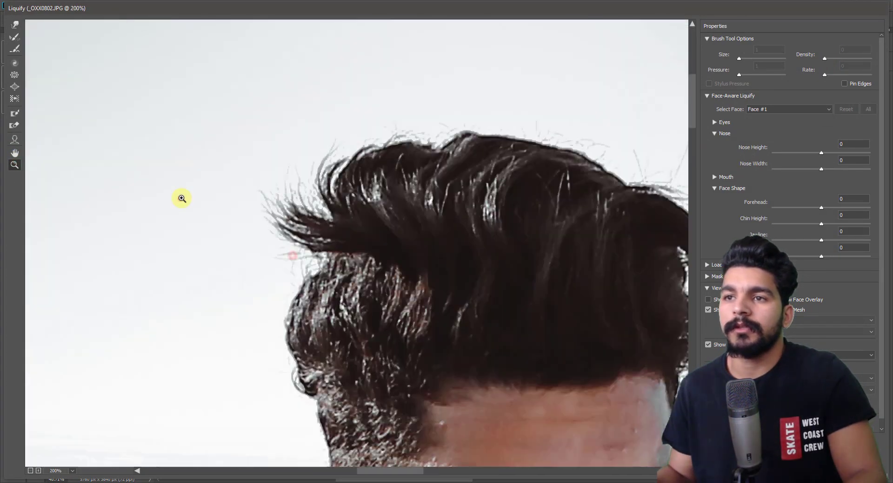
{"action": "left_click_drag", "start_coordinate": [459, 244], "coordinate": [285, 170]}
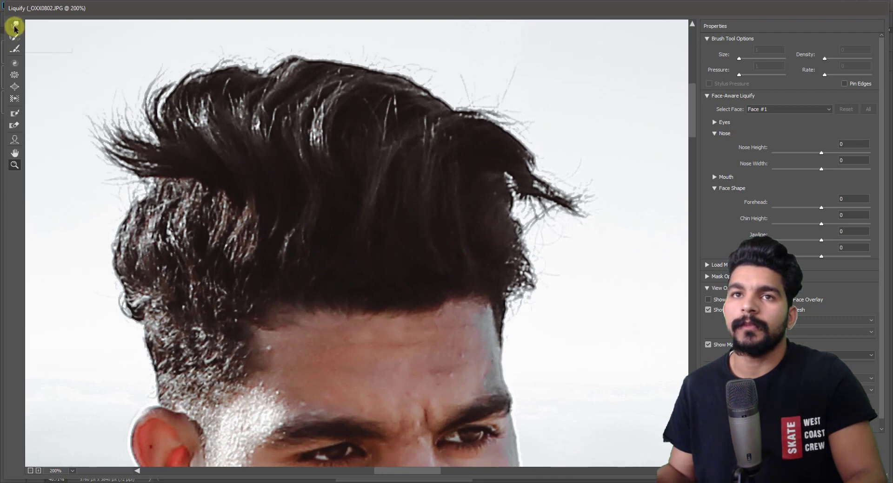
{"action": "scroll", "coordinate": [303, 155], "scroll_direction": "up", "scroll_amount": 1}
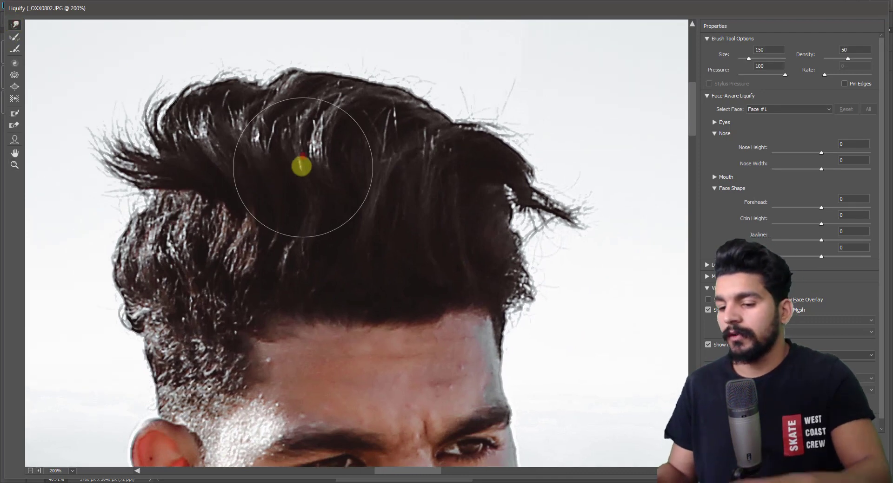
Step: Forward-warp stray hair inward at the top, left side and right-side bump
{"action": "key", "text": "bracketleft"}
{"action": "left_click_drag", "start_coordinate": [187, 189], "coordinate": [159, 186]}
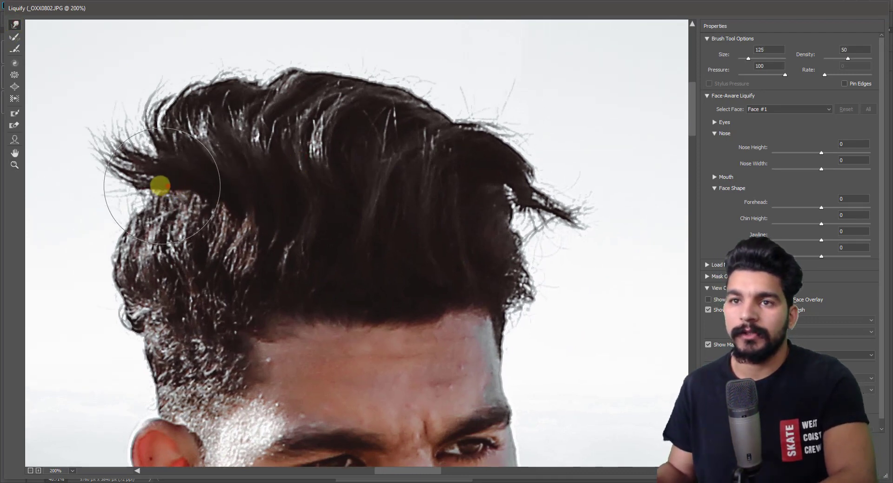
{"action": "key", "text": "bracketleft"}
{"action": "key", "text": "bracketleft"}
{"action": "mouse_move", "coordinate": [90, 259]}
{"action": "left_mouse_down"}
{"action": "mouse_move", "coordinate": [99, 265]}
{"action": "mouse_move", "coordinate": [99, 317]}
{"action": "mouse_move", "coordinate": [108, 321]}
{"action": "left_mouse_up"}
{"action": "key", "text": "bracketright"}
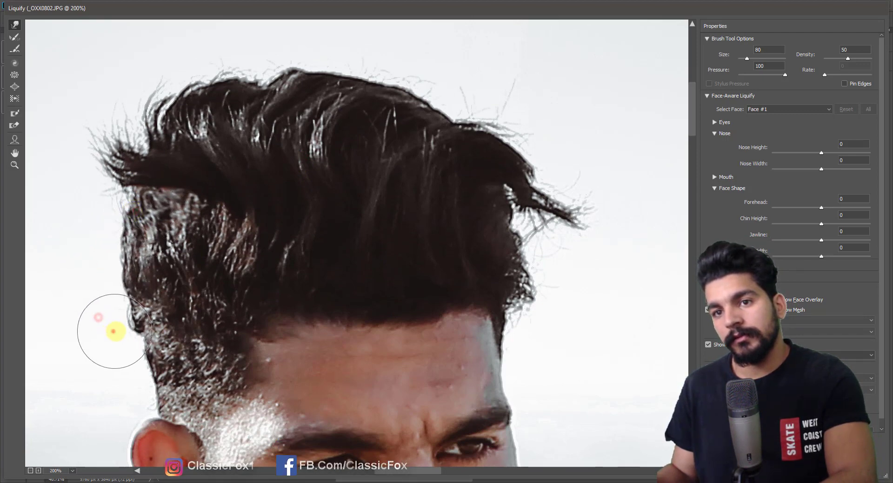
{"action": "key", "text": "bracketleft"}
{"action": "key", "text": "bracketleft"}
{"action": "key", "text": "bracketleft"}
{"action": "mouse_move", "coordinate": [251, 160]}
{"action": "left_mouse_down"}
{"action": "mouse_move", "coordinate": [225, 178]}
{"action": "mouse_move", "coordinate": [253, 84]}
{"action": "mouse_move", "coordinate": [502, 127]}
{"action": "mouse_move", "coordinate": [494, 123]}
{"action": "left_mouse_up"}
{"action": "key", "text": "bracketright"}
{"action": "key", "text": "bracketright"}
{"action": "key", "text": "bracketright"}
{"action": "key", "text": "bracketright"}
{"action": "key", "text": "bracketleft"}
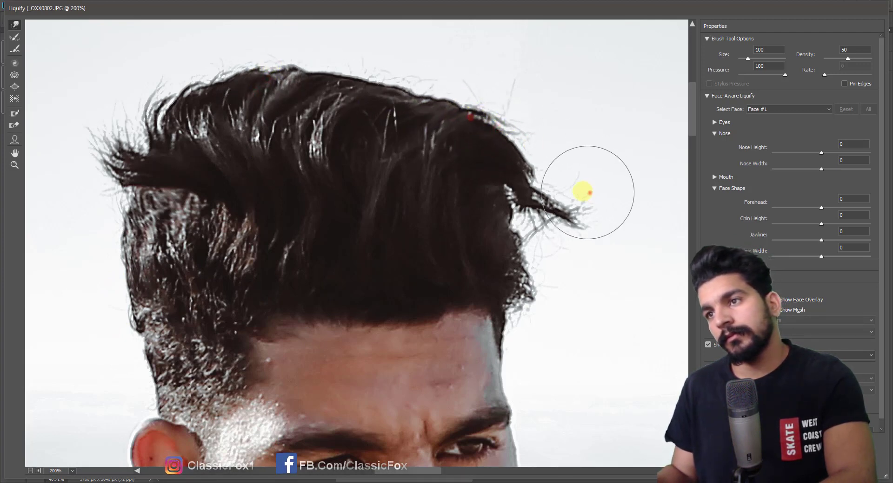
{"action": "mouse_move", "coordinate": [582, 191]}
{"action": "left_mouse_down"}
{"action": "mouse_move", "coordinate": [574, 213]}
{"action": "mouse_move", "coordinate": [492, 179]}
{"action": "mouse_move", "coordinate": [514, 225]}
{"action": "left_mouse_up"}
Step: Smooth the hair masses and left-side strands, and reshape the top hair edge
{"action": "key", "text": "bracketright"}
{"action": "key", "text": "bracketright"}
{"action": "key", "text": "bracketright"}
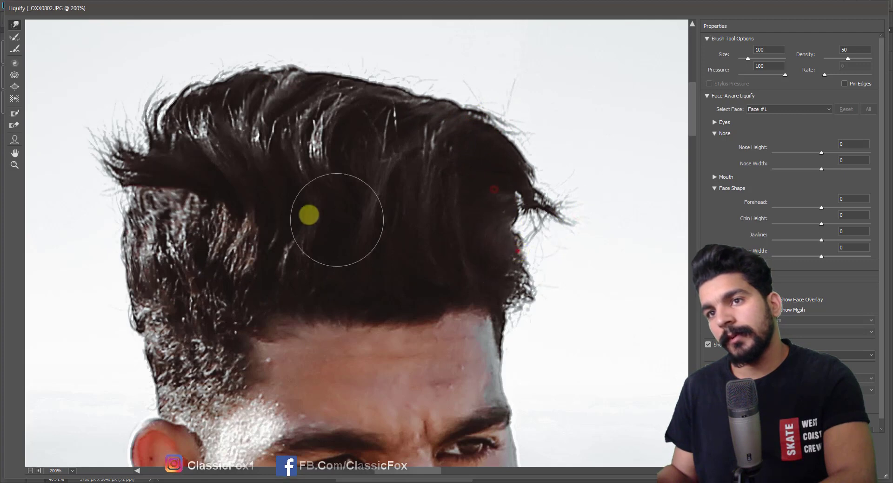
{"action": "mouse_move", "coordinate": [311, 205]}
{"action": "left_mouse_down"}
{"action": "mouse_move", "coordinate": [247, 216]}
{"action": "mouse_move", "coordinate": [352, 207]}
{"action": "left_mouse_up"}
{"action": "key", "text": "bracketleft"}
{"action": "key", "text": "bracketleft"}
{"action": "key", "text": "bracketleft"}
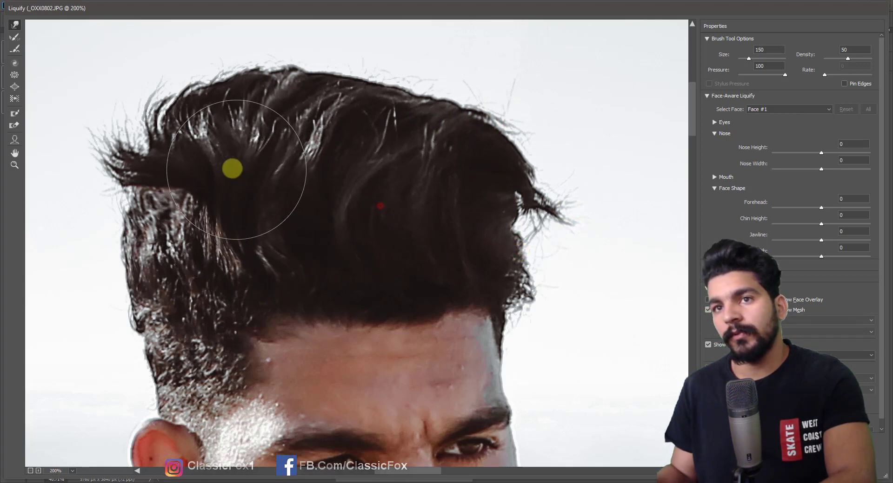
{"action": "mouse_move", "coordinate": [233, 169]}
{"action": "left_mouse_down"}
{"action": "mouse_move", "coordinate": [145, 167]}
{"action": "mouse_move", "coordinate": [83, 143]}
{"action": "mouse_move", "coordinate": [109, 170]}
{"action": "left_mouse_up"}
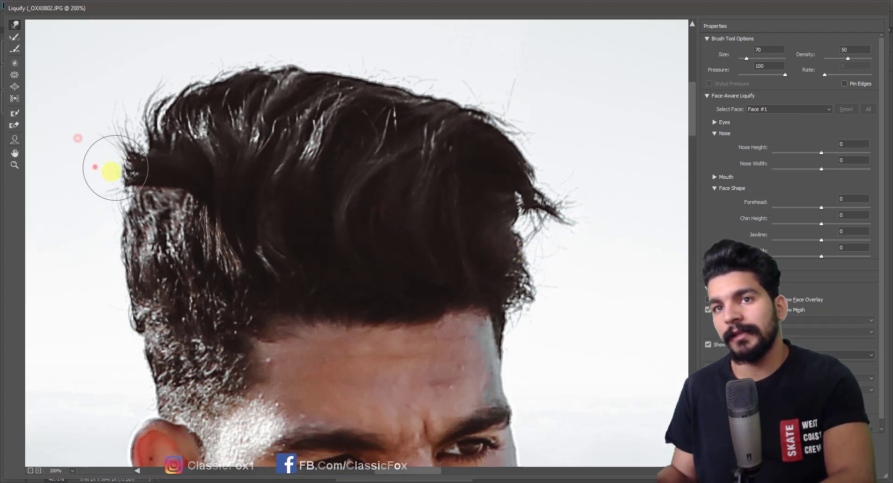
{"action": "key", "text": "bracketleft"}
{"action": "left_click_drag", "start_coordinate": [100, 199], "coordinate": [103, 171]}
{"action": "key", "text": "bracketleft"}
{"action": "left_click_drag", "start_coordinate": [109, 122], "coordinate": [112, 138]}
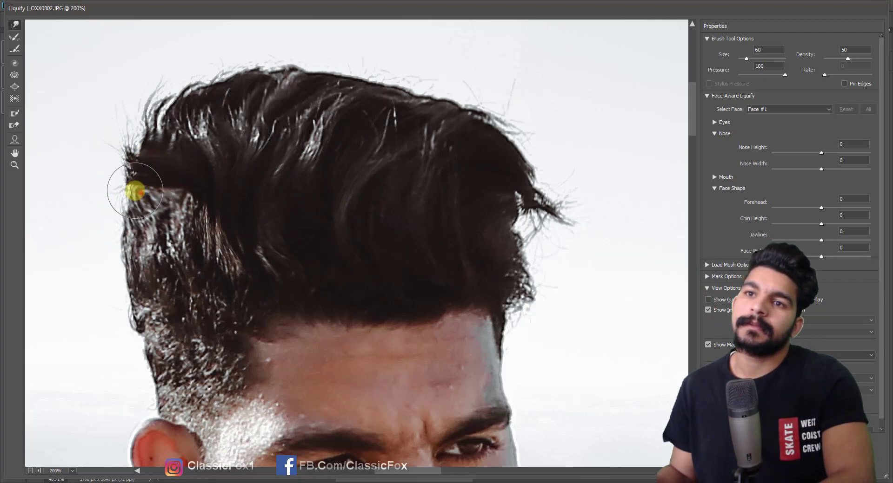
{"action": "left_click_drag", "start_coordinate": [139, 192], "coordinate": [152, 139]}
{"action": "left_click_drag", "start_coordinate": [216, 84], "coordinate": [324, 74]}
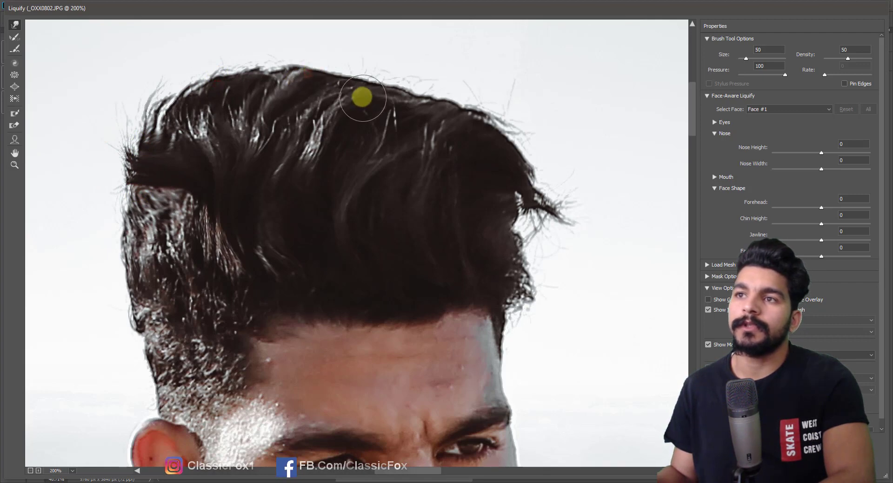
{"action": "key", "text": "bracketright"}
{"action": "key", "text": "bracketright"}
{"action": "left_click_drag", "start_coordinate": [318, 71], "coordinate": [384, 87]}
{"action": "key", "text": "bracketleft"}
{"action": "key", "text": "bracketleft"}
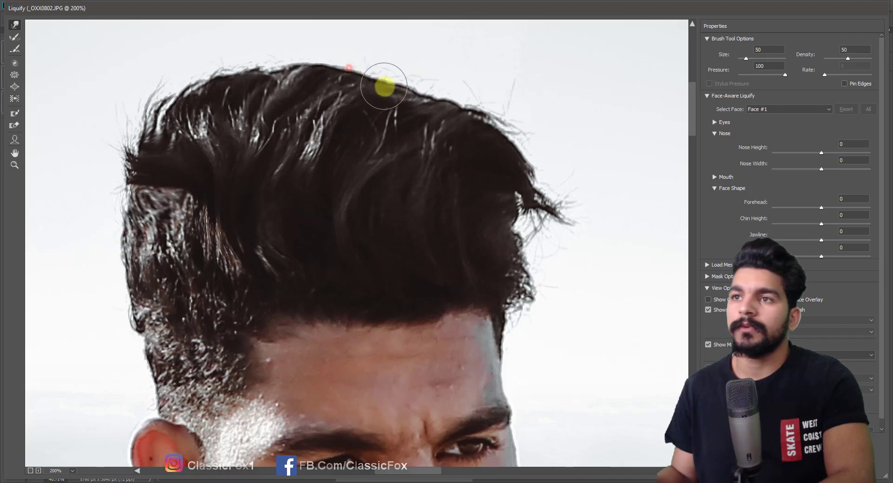
Step: Warp the upper-right and right hair edges smoother, then set Nose Width to -67
{"action": "left_click_drag", "start_coordinate": [476, 167], "coordinate": [457, 124]}
{"action": "key", "text": "bracketright"}
{"action": "key", "text": "bracketright"}
{"action": "key", "text": "bracketright"}
{"action": "left_click_drag", "start_coordinate": [369, 110], "coordinate": [392, 179]}
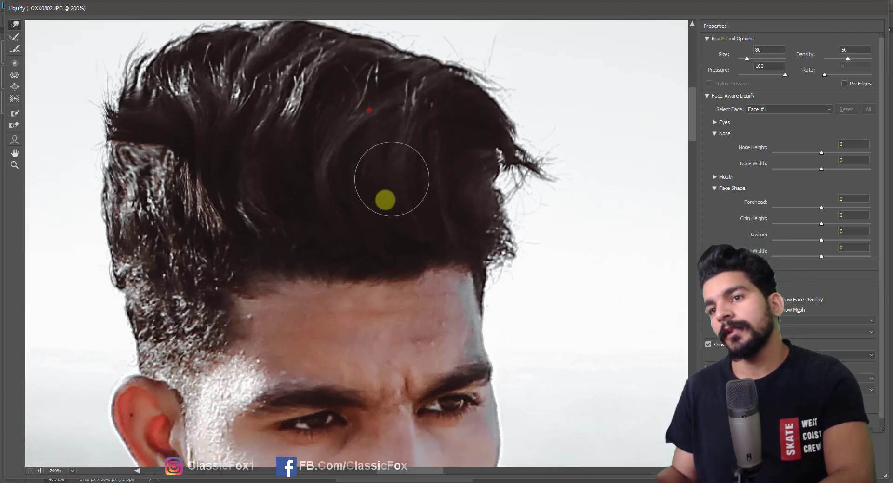
{"action": "left_click_drag", "start_coordinate": [303, 249], "coordinate": [270, 216]}
{"action": "key", "text": "bracketright"}
{"action": "key", "text": "bracketright"}
{"action": "key", "text": "bracketright"}
{"action": "mouse_move", "coordinate": [402, 190]}
{"action": "left_mouse_down"}
{"action": "mouse_move", "coordinate": [472, 177]}
{"action": "mouse_move", "coordinate": [407, 209]}
{"action": "mouse_move", "coordinate": [424, 206]}
{"action": "left_mouse_up"}
{"action": "key", "text": "bracketleft"}
{"action": "key", "text": "bracketleft"}
{"action": "key", "text": "bracketleft"}
{"action": "key", "text": "bracketleft"}
{"action": "key", "text": "bracketleft"}
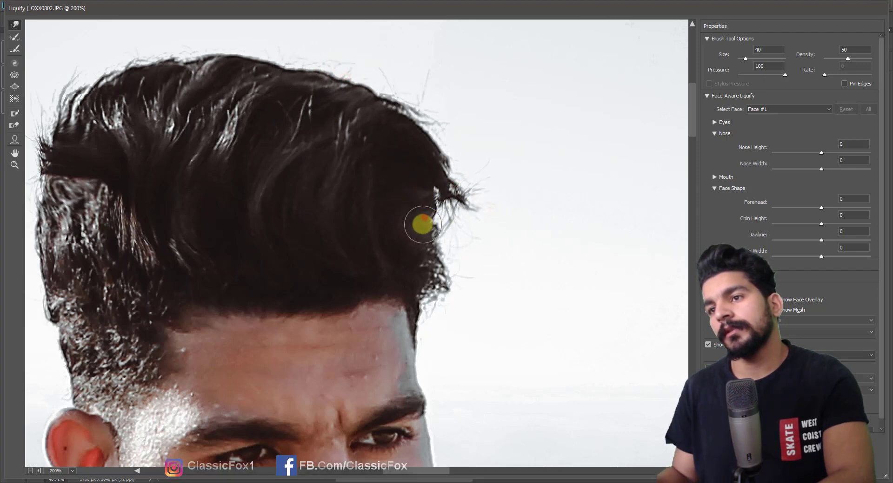
{"action": "key", "text": "bracketright"}
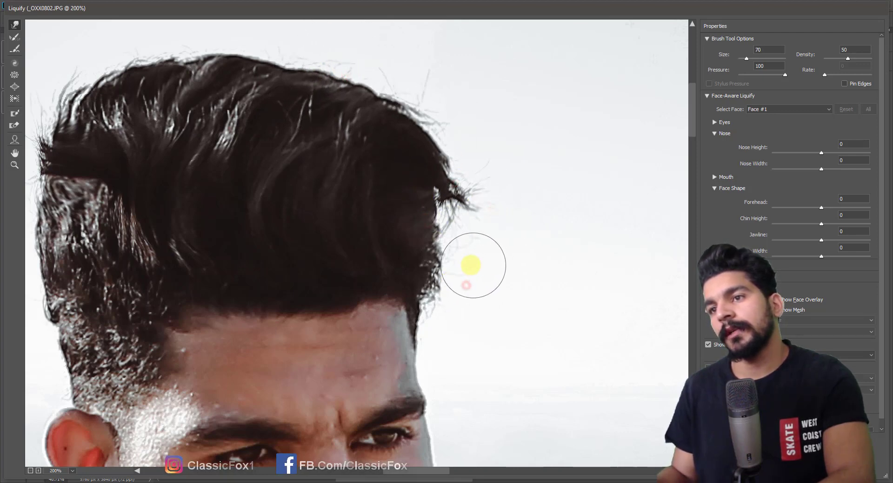
{"action": "left_click_drag", "start_coordinate": [461, 251], "coordinate": [468, 265]}
{"action": "mouse_move", "coordinate": [448, 299]}
{"action": "left_mouse_down"}
{"action": "mouse_move", "coordinate": [484, 124]}
{"action": "mouse_move", "coordinate": [507, 261]}
{"action": "left_mouse_up"}
{"action": "key", "text": "bracketright"}
{"action": "key", "text": "bracketright"}
{"action": "key", "text": "bracketright"}
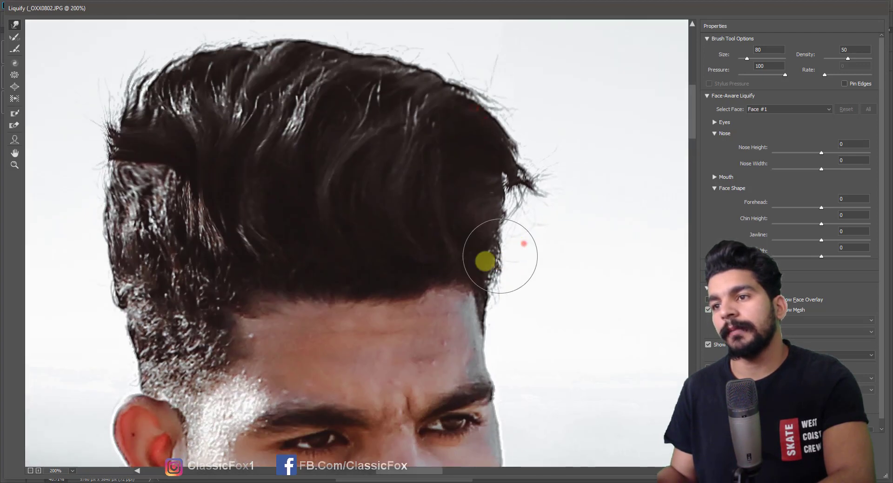
{"action": "key", "text": "bracketleft"}
{"action": "key", "text": "bracketleft"}
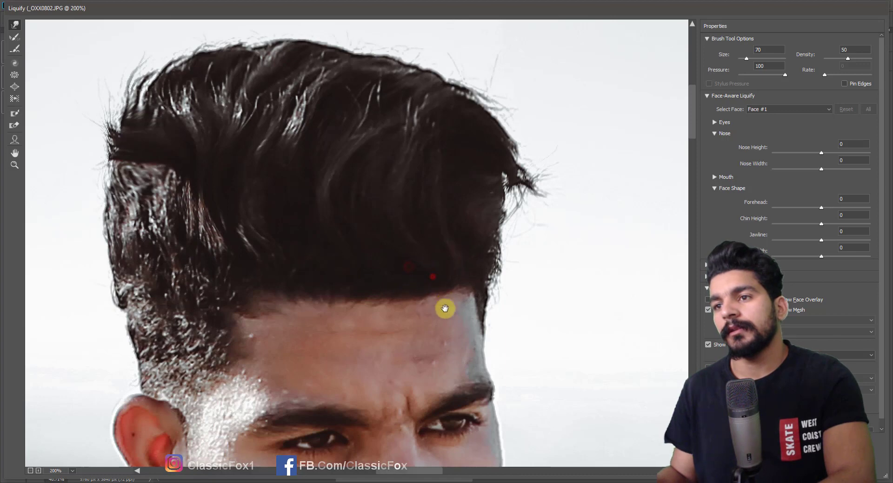
{"action": "left_click_drag", "start_coordinate": [442, 309], "coordinate": [416, 107]}
{"action": "left_click_drag", "start_coordinate": [821, 169], "coordinate": [788, 168]}
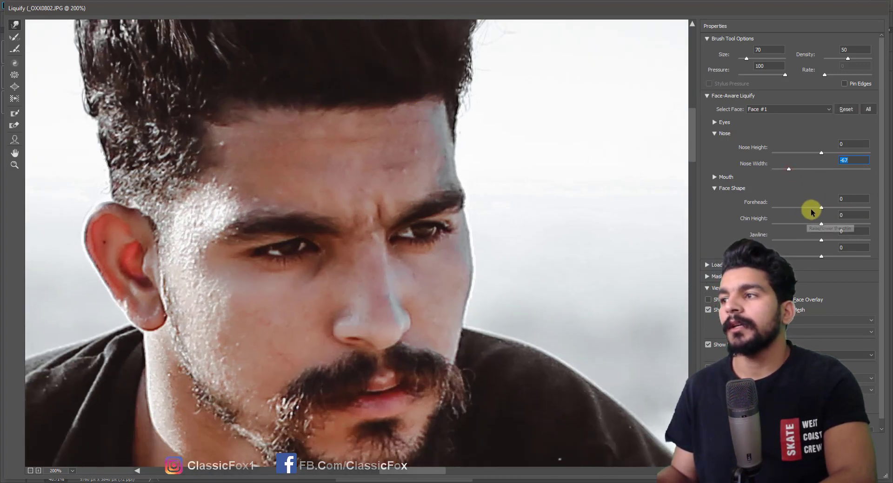
Step: Set Forehead to -63 and warp the edge of the ear
{"action": "left_click_drag", "start_coordinate": [821, 208], "coordinate": [790, 208]}
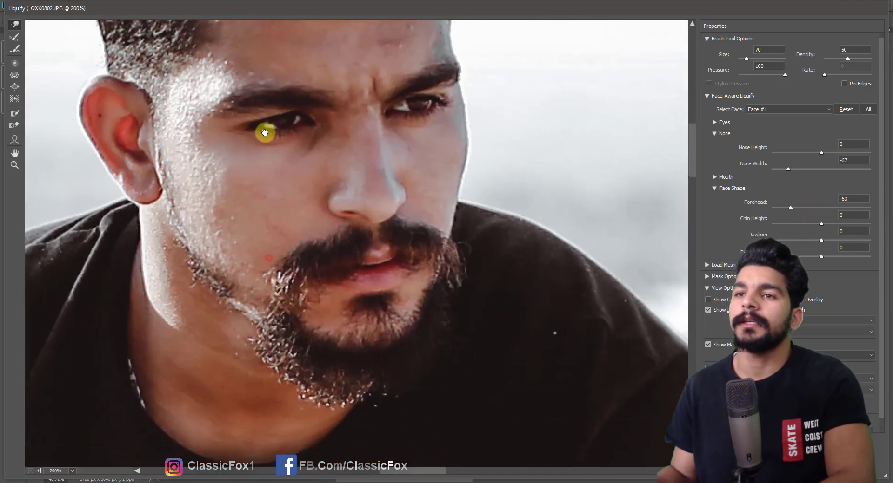
{"action": "left_click_drag", "start_coordinate": [571, 209], "coordinate": [235, 243]}
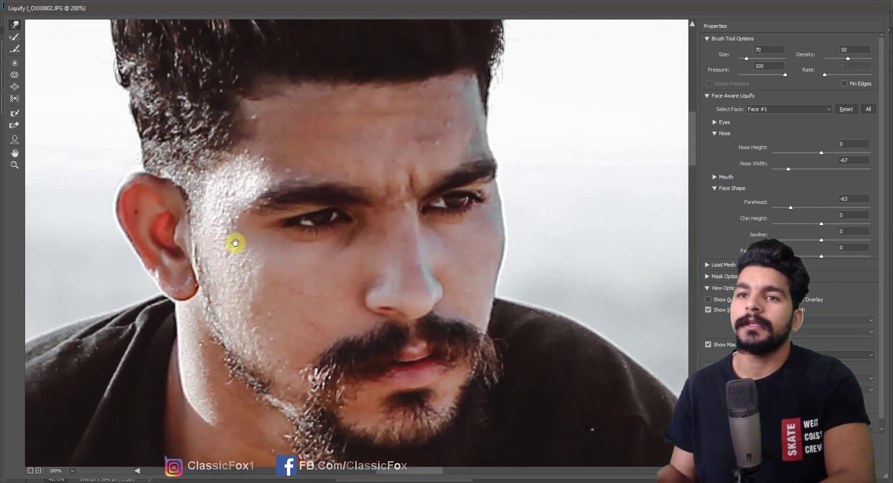
{"action": "left_click_drag", "start_coordinate": [107, 234], "coordinate": [184, 229]}
{"action": "key", "text": "bracketright"}
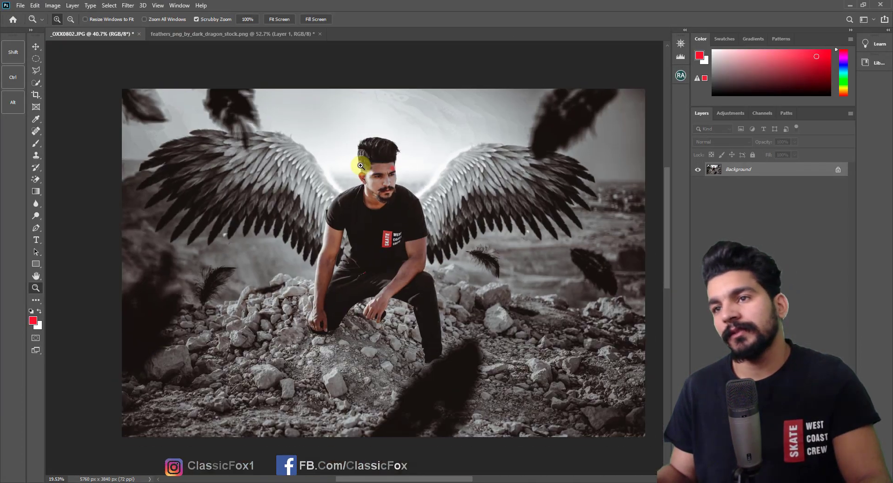
{"action": "left_click_drag", "start_coordinate": [398, 185], "coordinate": [412, 188]}
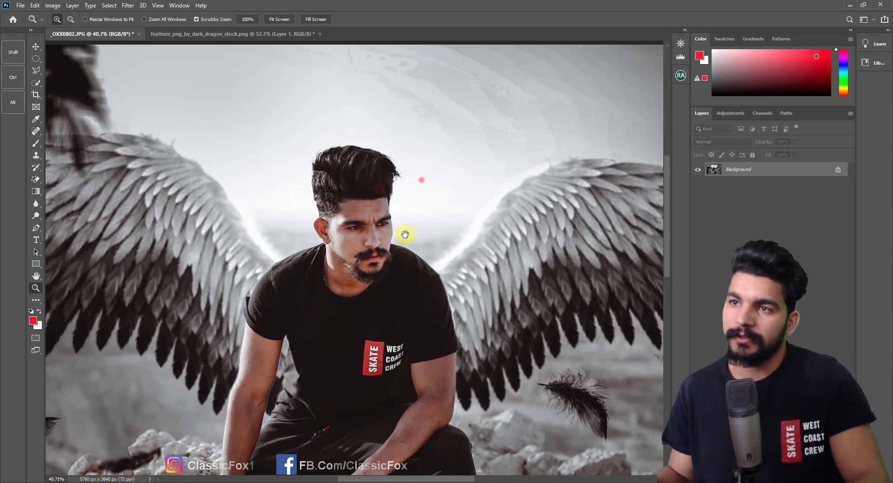
Step: Toggle undo and redo to compare original and reshaped hair, zooming in on the forehead
{"action": "key", "text": "ctrl+z"}
{"action": "key", "text": "ctrl+shift+z"}
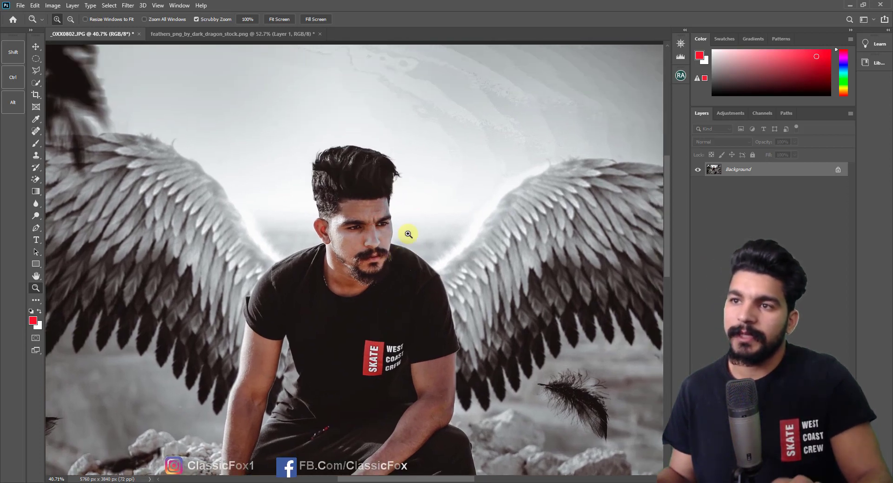
{"action": "key", "text": "ctrl+z"}
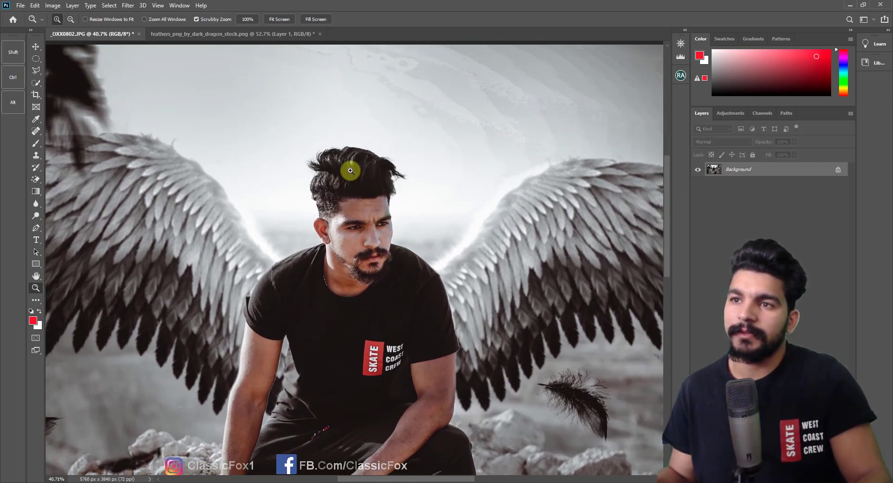
{"action": "left_click_drag", "start_coordinate": [350, 171], "coordinate": [398, 180]}
{"action": "key", "text": "ctrl+shift+z"}
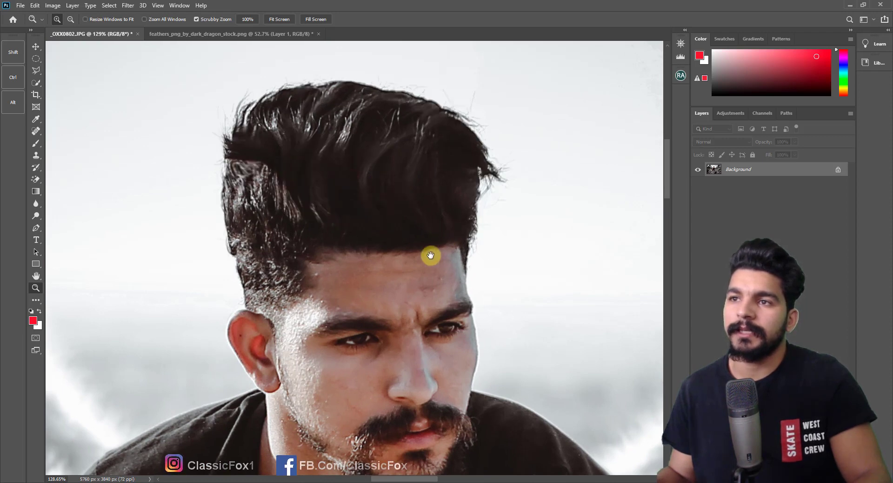
{"action": "left_click_drag", "start_coordinate": [430, 256], "coordinate": [382, 235]}
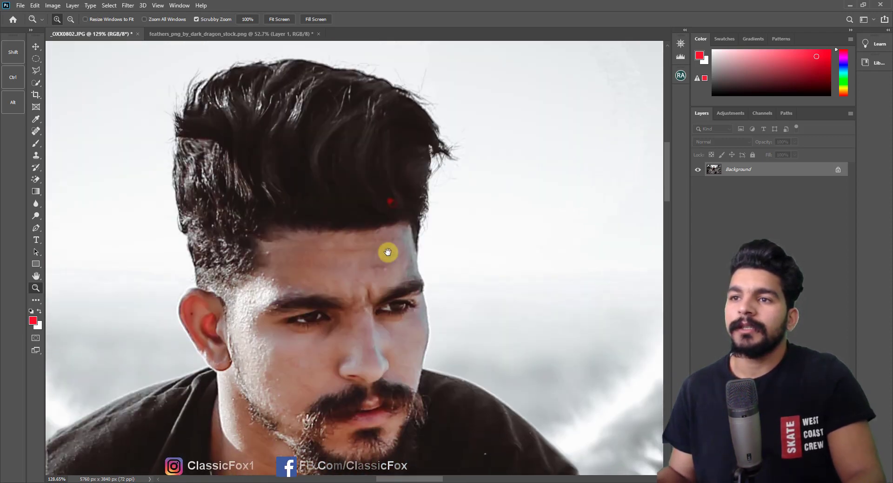
{"action": "left_click_drag", "start_coordinate": [393, 265], "coordinate": [412, 267]}
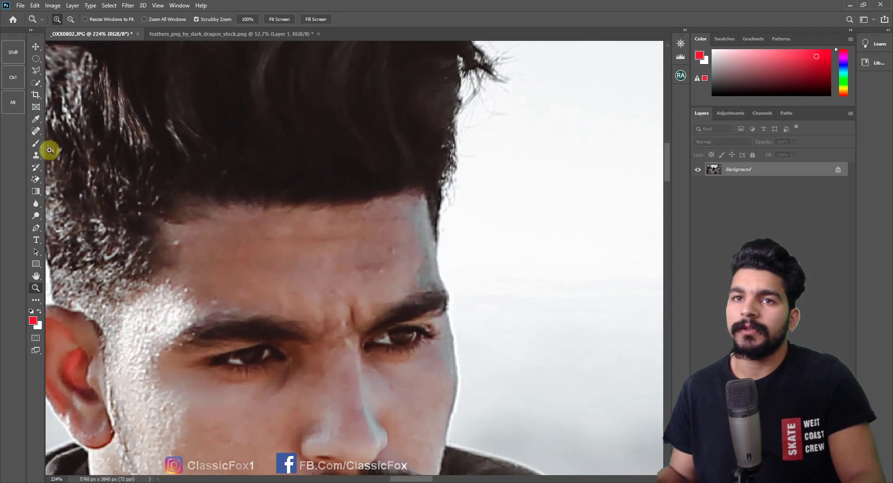
Step: Spot-heal blemishes on the cheek and near the eye, then zoom out to the whole figure
{"action": "left_click", "coordinate": [36, 132]}
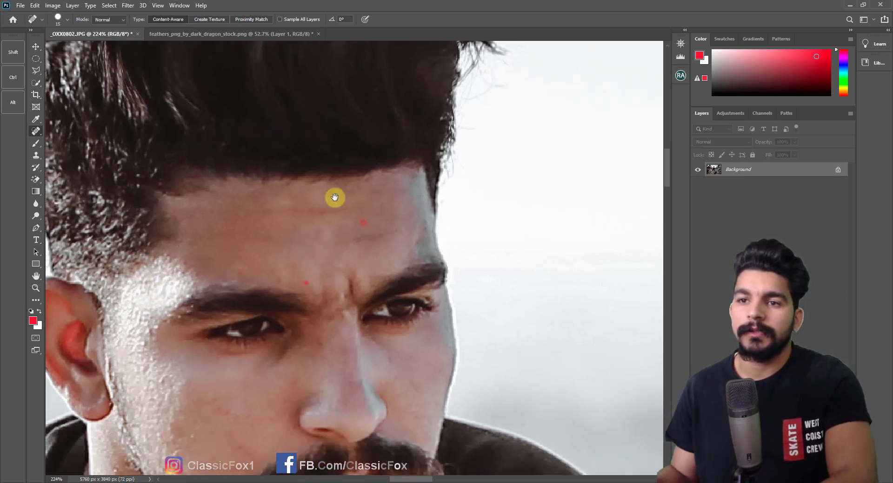
{"action": "scroll", "coordinate": [334, 195], "scroll_direction": "down", "scroll_amount": 3}
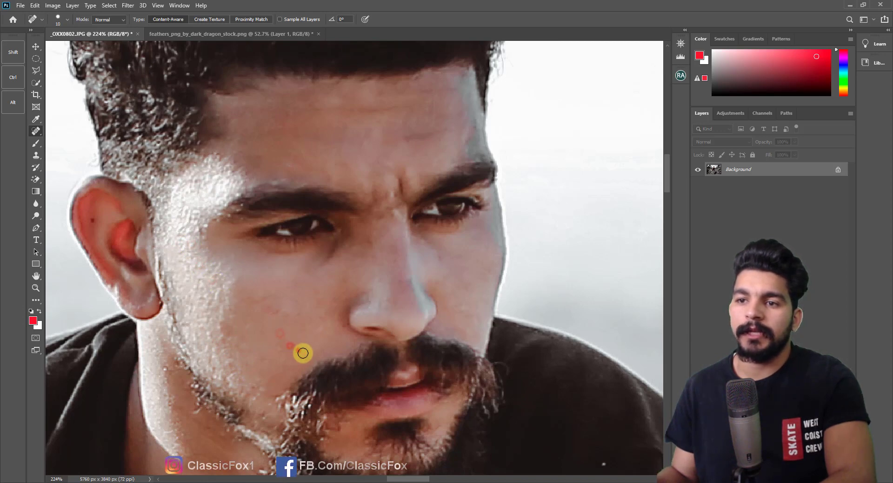
{"action": "mouse_move", "coordinate": [335, 353]}
{"action": "left_mouse_down"}
{"action": "mouse_move", "coordinate": [315, 318]}
{"action": "mouse_move", "coordinate": [315, 341]}
{"action": "left_mouse_up"}
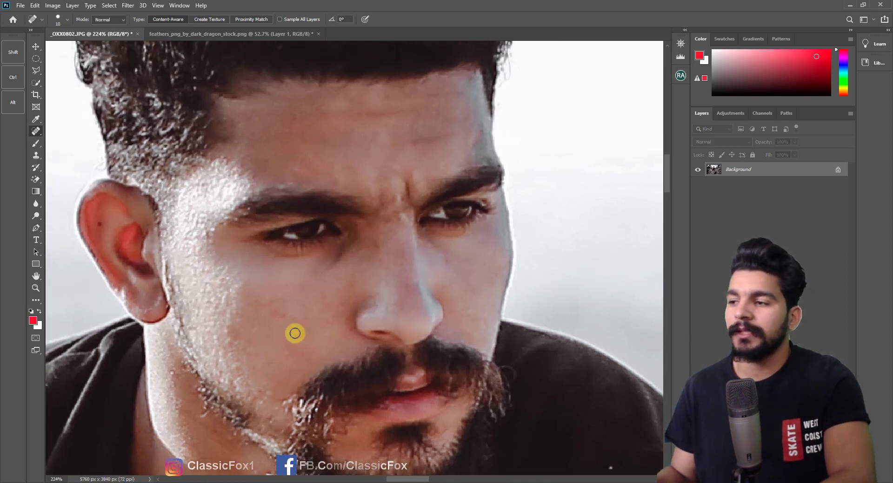
{"action": "left_click", "coordinate": [269, 289]}
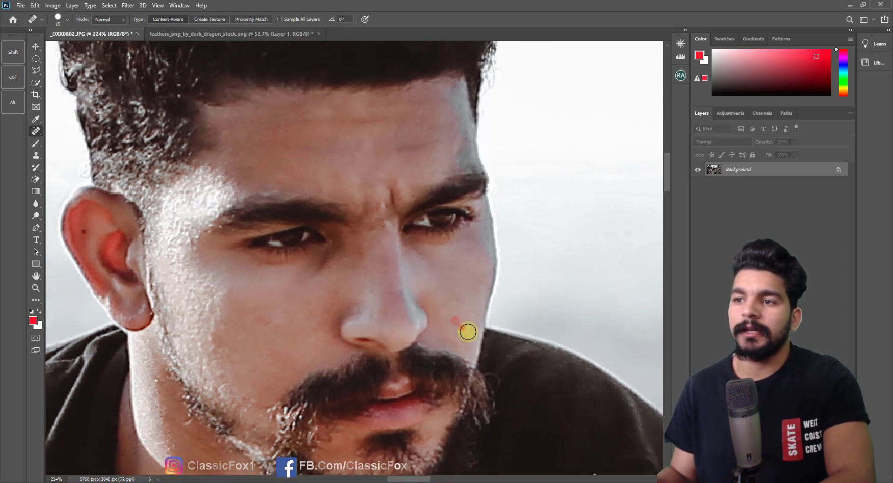
{"action": "left_click", "coordinate": [319, 263]}
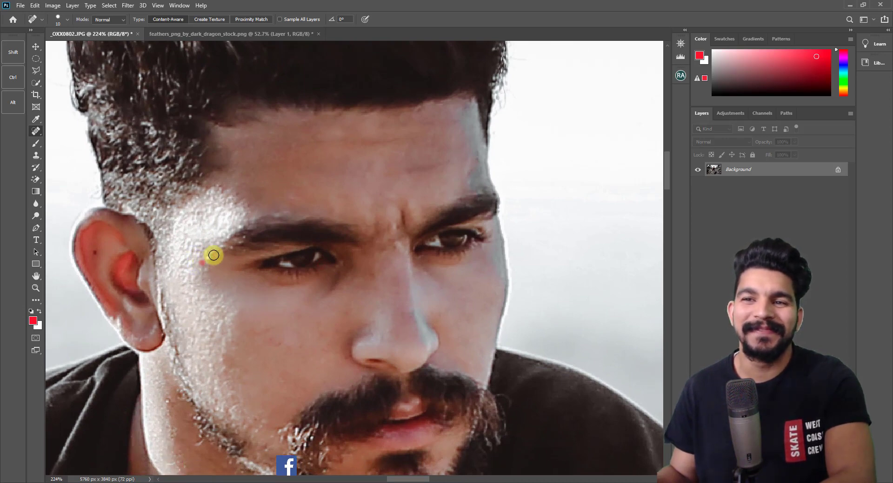
{"action": "scroll", "coordinate": [235, 334], "scroll_direction": "down", "scroll_amount": 3}
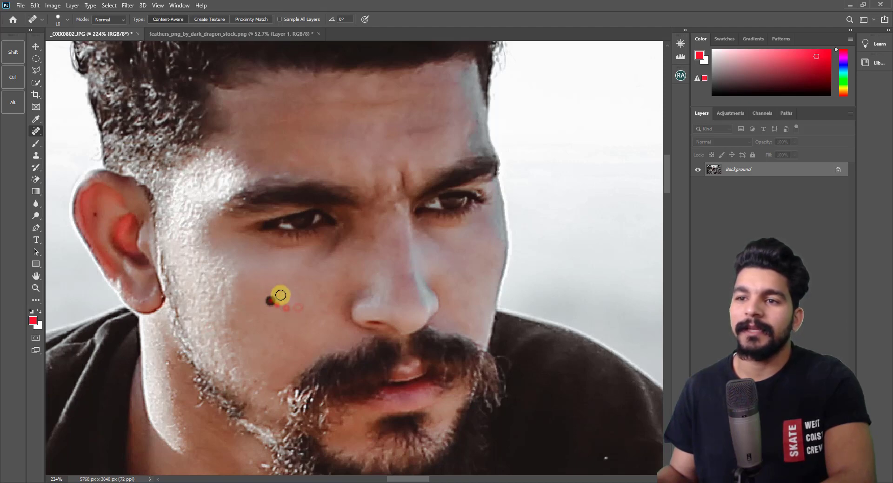
{"action": "key", "text": "bracketright"}
{"action": "scroll", "coordinate": [326, 293], "scroll_direction": "up", "scroll_amount": 3}
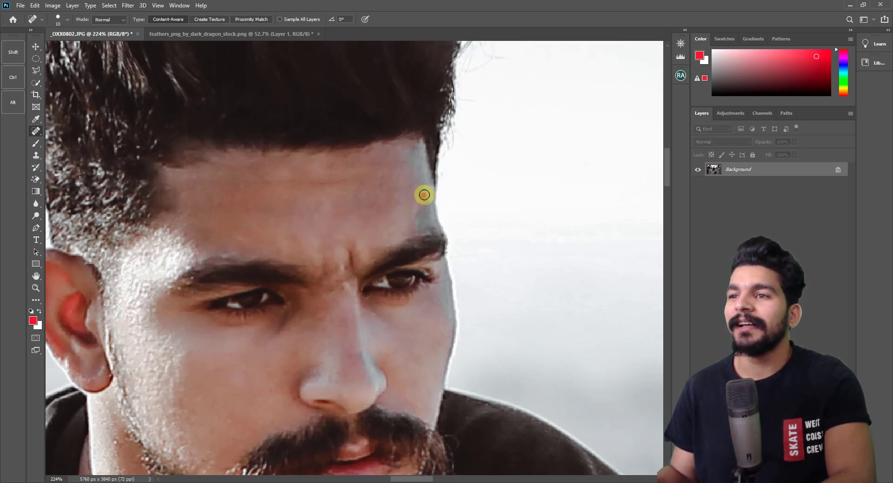
{"action": "left_click_drag", "start_coordinate": [341, 269], "coordinate": [378, 119]}
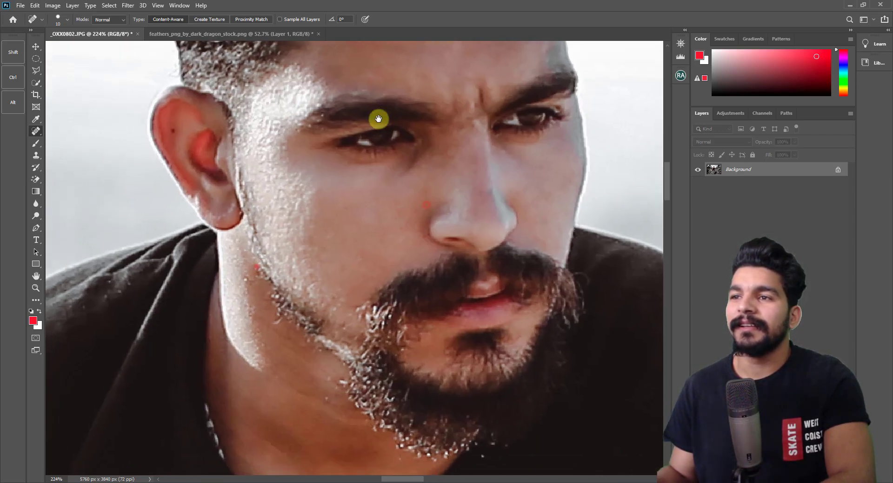
{"action": "left_click", "coordinate": [36, 288]}
{"action": "scroll", "coordinate": [251, 281], "scroll_direction": "down", "scroll_amount": 5}
Step: Zoom in on the forearm and switch to a smaller Spot Healing Brush
{"action": "scroll", "coordinate": [363, 295], "scroll_direction": "up", "scroll_amount": 2}
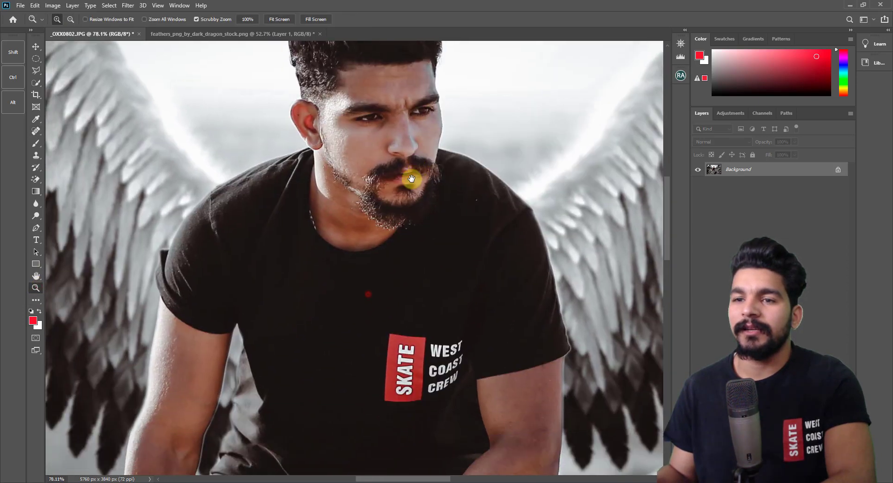
{"action": "left_click_drag", "start_coordinate": [379, 344], "coordinate": [294, 219]}
{"action": "scroll", "coordinate": [417, 358], "scroll_direction": "up", "scroll_amount": 2}
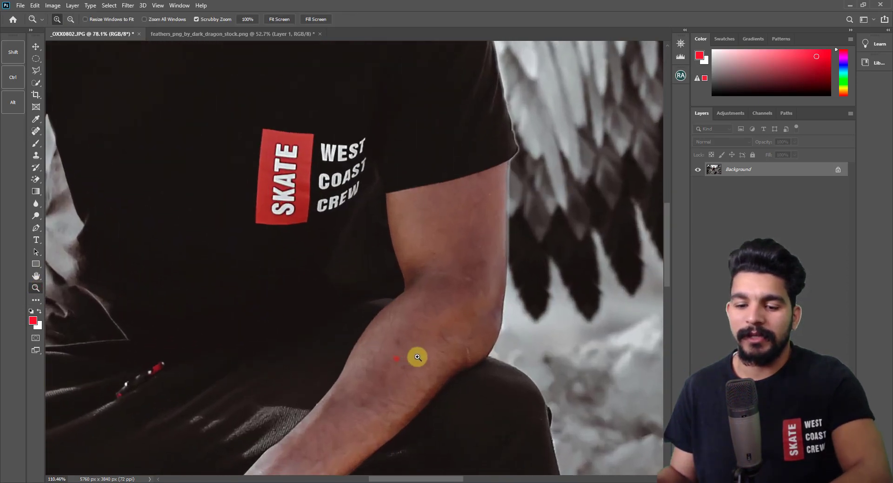
{"action": "scroll", "coordinate": [417, 358], "scroll_direction": "up", "scroll_amount": 2}
{"action": "key", "text": "j"}
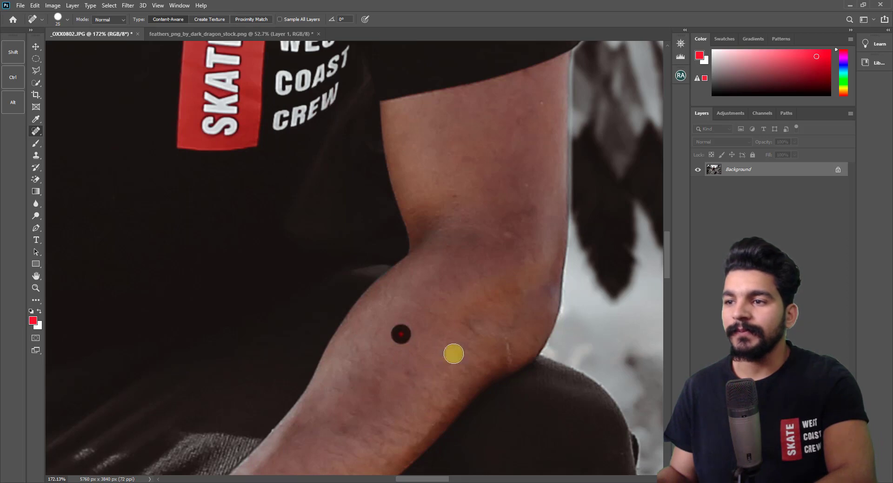
{"action": "key", "text": "bracketleft"}
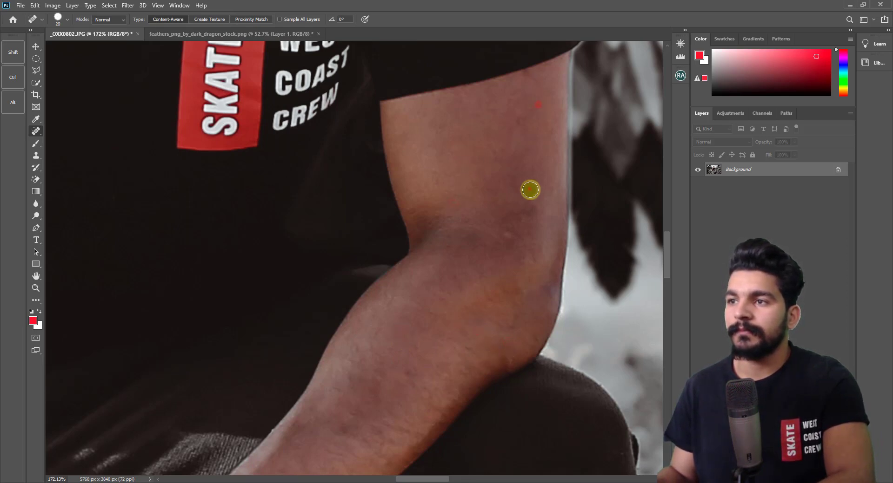
{"action": "key", "text": "bracketleft"}
Step: Heal spots along the upper arm and forearm, then zoom out to the whole figure
{"action": "scroll", "coordinate": [488, 223], "scroll_direction": "down", "scroll_amount": 5}
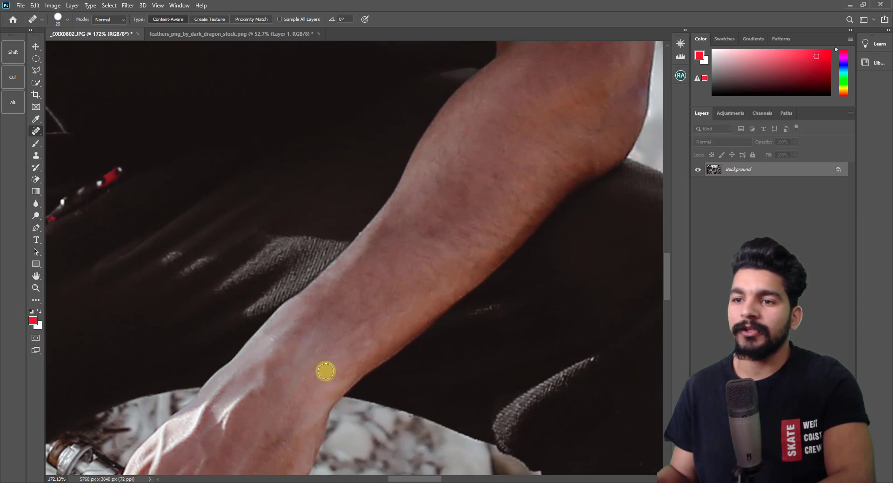
{"action": "mouse_move", "coordinate": [169, 353]}
{"action": "left_mouse_down"}
{"action": "mouse_move", "coordinate": [424, 279]}
{"action": "mouse_move", "coordinate": [483, 185]}
{"action": "left_mouse_up"}
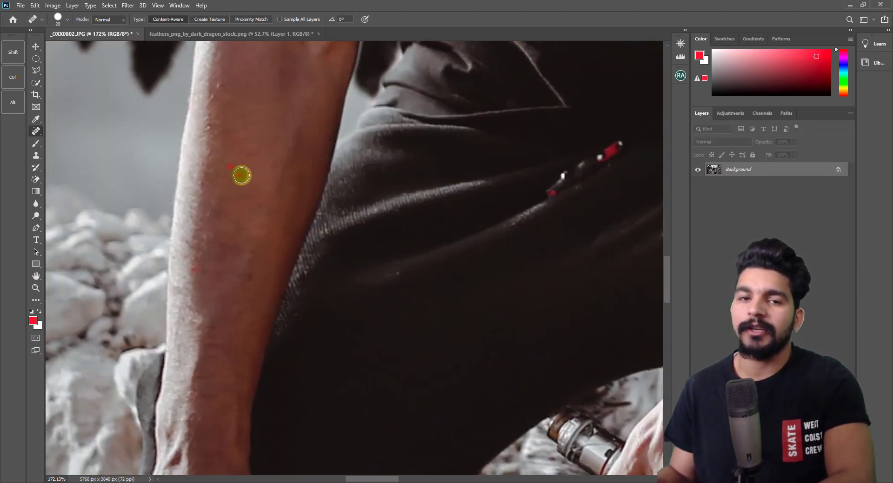
{"action": "left_click_drag", "start_coordinate": [241, 175], "coordinate": [278, 310]}
{"action": "key", "text": "bracketright"}
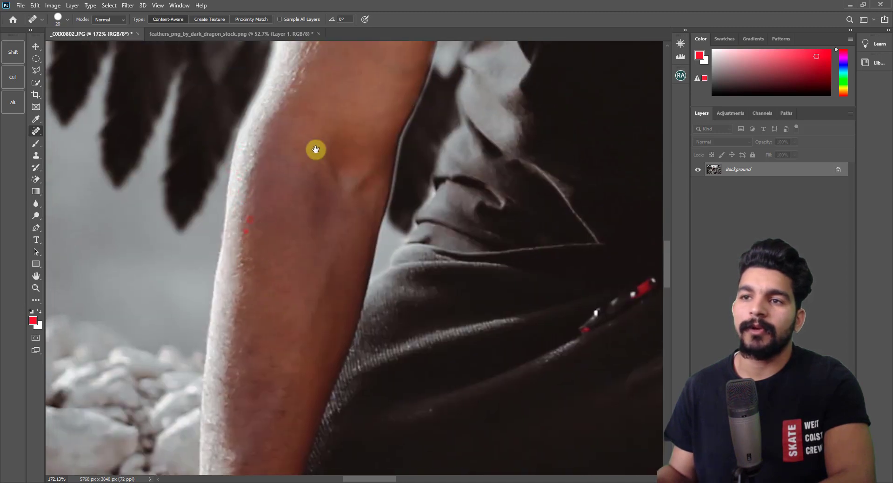
{"action": "left_click_drag", "start_coordinate": [316, 150], "coordinate": [272, 267]}
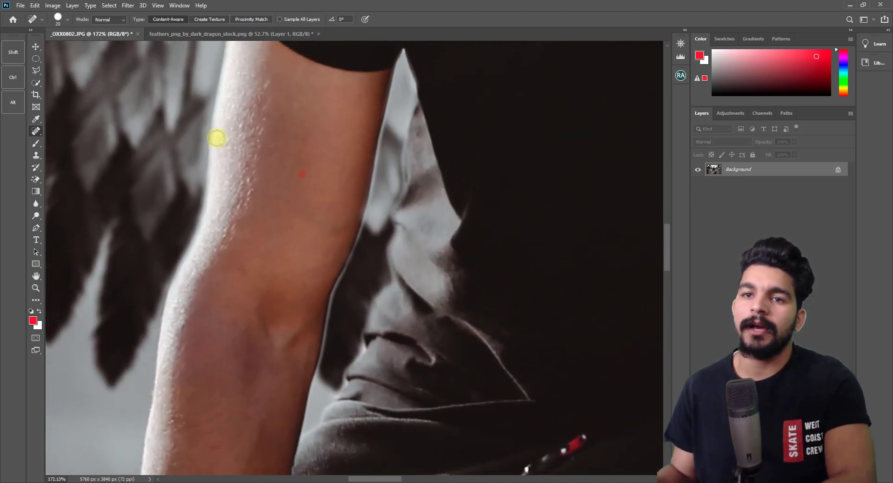
{"action": "left_click", "coordinate": [36, 288]}
{"action": "scroll", "coordinate": [359, 266], "scroll_direction": "down", "scroll_amount": 5}
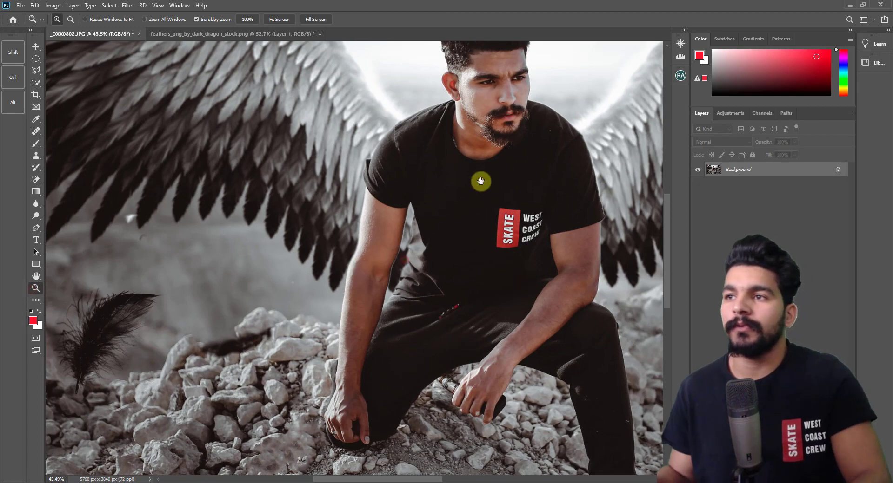
Step: Zoom in on the man's face and switch to a smaller Mixer Brush for blending skin
{"action": "mouse_move", "coordinate": [480, 183]}
{"action": "left_mouse_down"}
{"action": "mouse_move", "coordinate": [392, 222]}
{"action": "mouse_move", "coordinate": [375, 182]}
{"action": "left_mouse_up"}
{"action": "scroll", "coordinate": [392, 223], "scroll_direction": "up", "scroll_amount": 3}
{"action": "scroll", "coordinate": [409, 179], "scroll_direction": "up", "scroll_amount": 3}
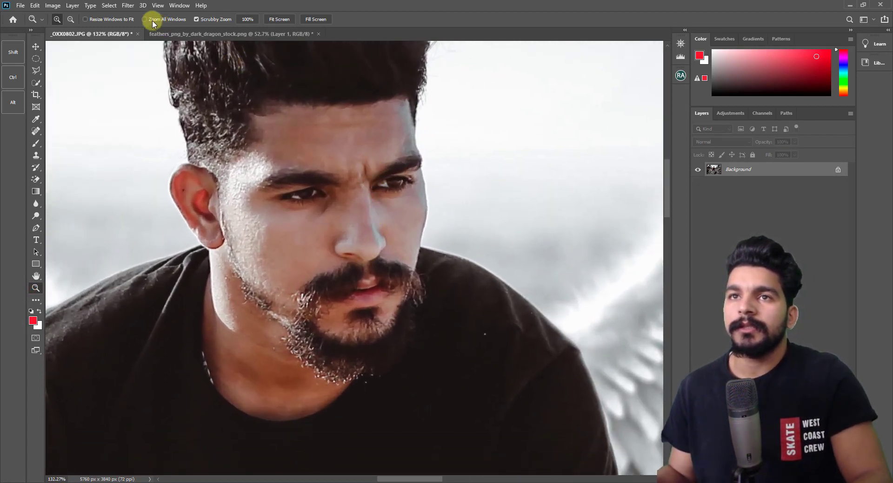
{"action": "right_click", "coordinate": [36, 145]}
{"action": "left_click", "coordinate": [70, 170]}
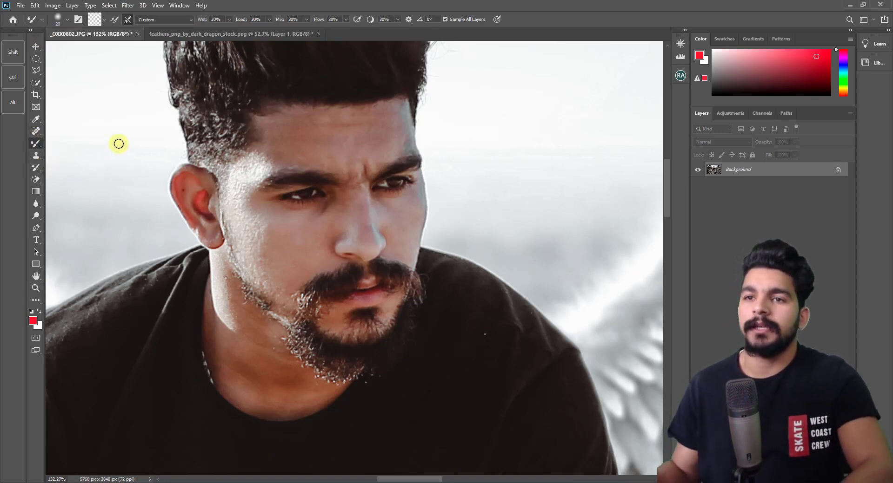
{"action": "key", "text": "bracketleft"}
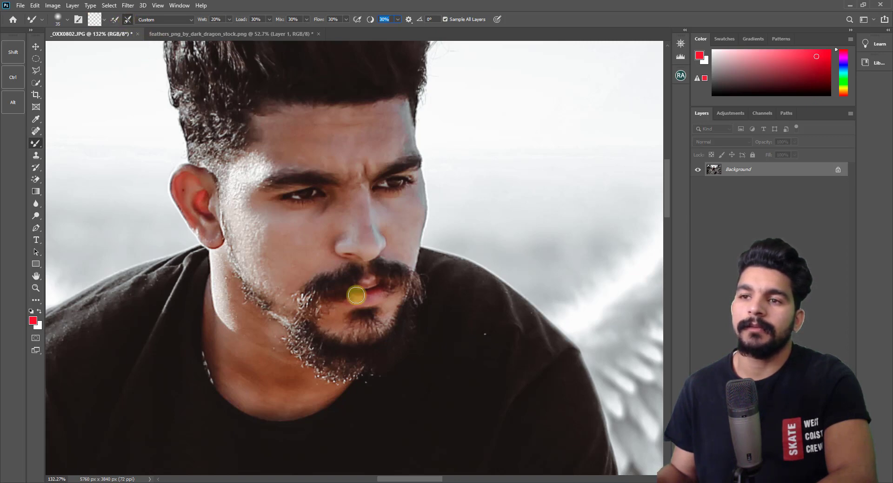
{"action": "left_click", "coordinate": [35, 289]}
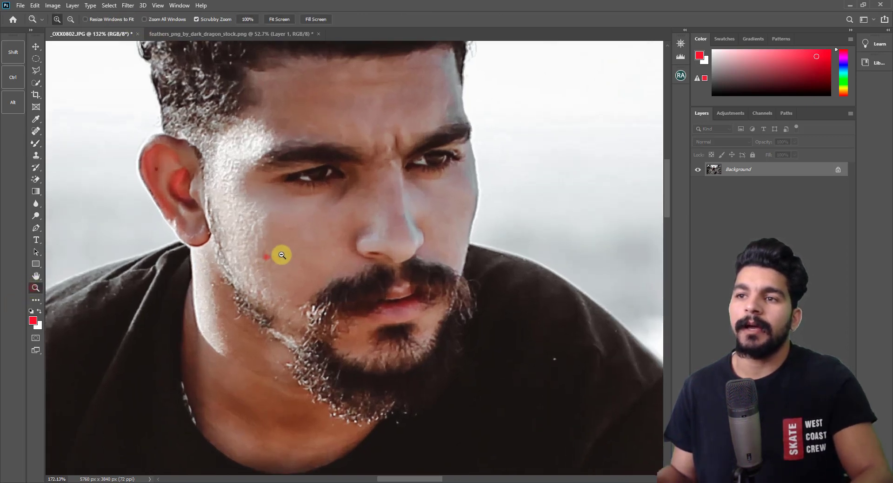
{"action": "mouse_move", "coordinate": [275, 255]}
{"action": "left_mouse_down"}
{"action": "mouse_move", "coordinate": [364, 235]}
{"action": "mouse_move", "coordinate": [241, 288]}
{"action": "left_mouse_up"}
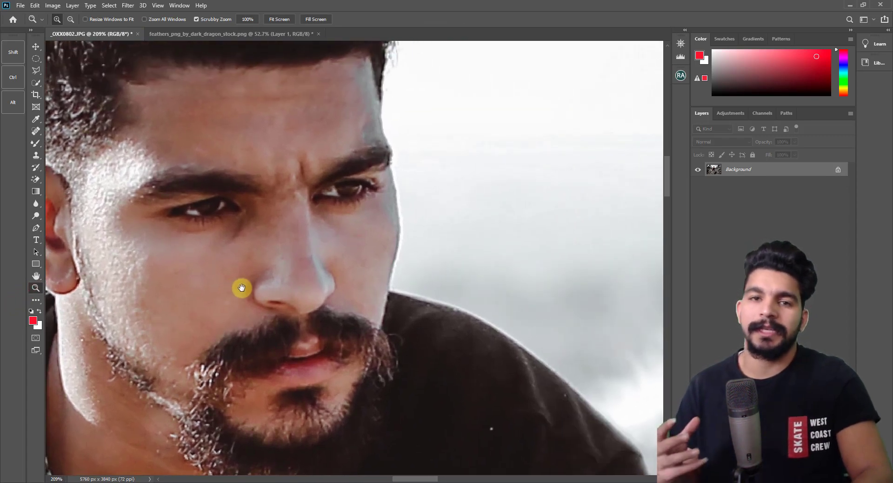
{"action": "key", "text": "b"}
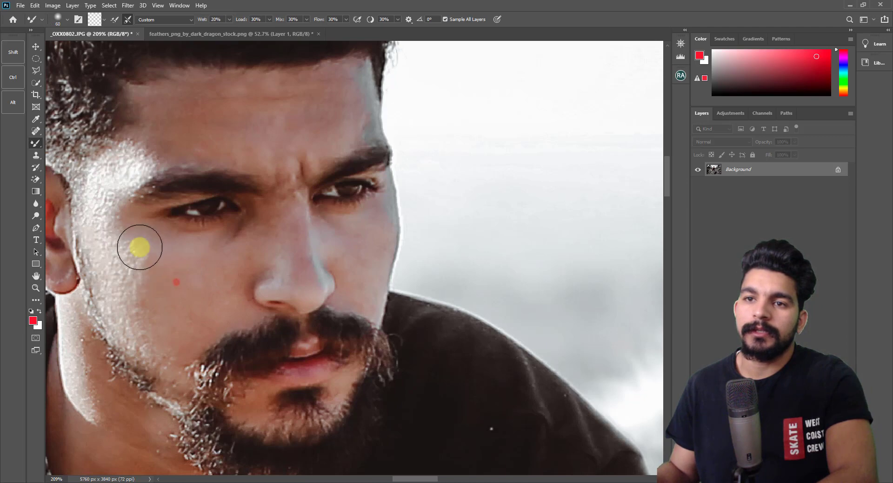
Step: Blend the skin on the left cheek, beside the nose and on the lower cheek
{"action": "left_click", "coordinate": [148, 254]}
{"action": "key", "text": "bracketleft"}
{"action": "key", "text": "bracketright"}
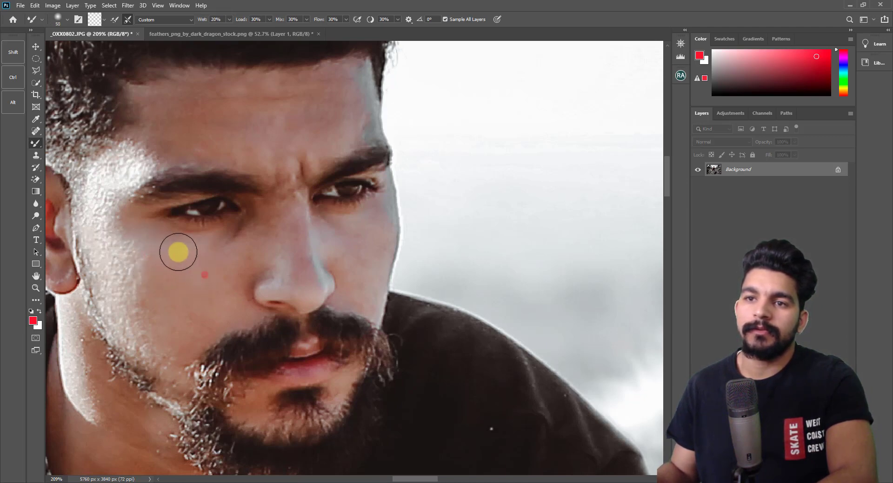
{"action": "mouse_move", "coordinate": [160, 304]}
{"action": "left_mouse_down"}
{"action": "mouse_move", "coordinate": [127, 293]}
{"action": "mouse_move", "coordinate": [161, 345]}
{"action": "left_mouse_up"}
{"action": "key", "text": "bracketleft"}
{"action": "key", "text": "bracketleft"}
{"action": "key", "text": "bracketleft"}
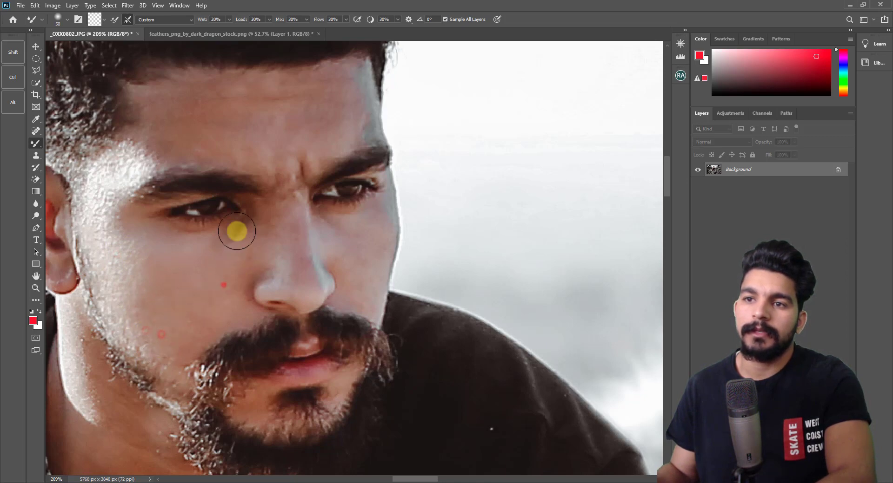
{"action": "left_click", "coordinate": [208, 252]}
{"action": "left_click", "coordinate": [273, 243]}
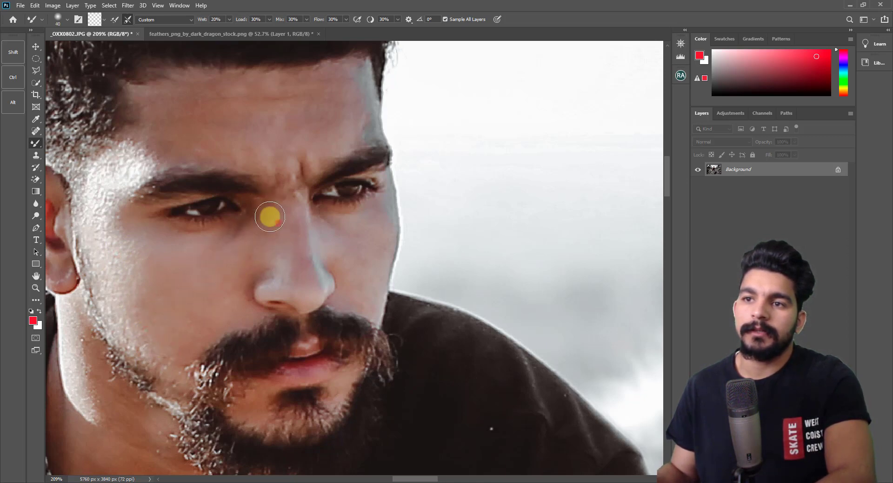
{"action": "left_click", "coordinate": [262, 229]}
{"action": "left_click", "coordinate": [240, 263]}
{"action": "key", "text": "bracketright"}
{"action": "left_click", "coordinate": [225, 286]}
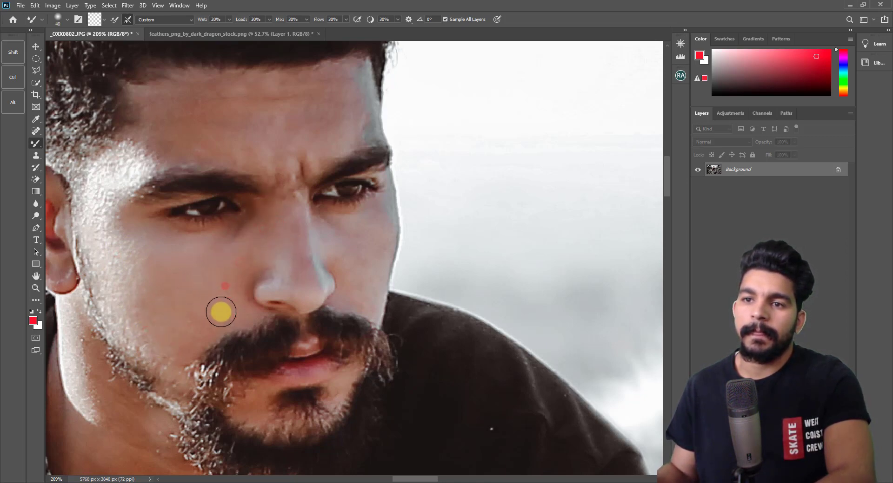
{"action": "key", "text": "bracketright"}
{"action": "left_click", "coordinate": [185, 301]}
{"action": "left_click", "coordinate": [148, 312]}
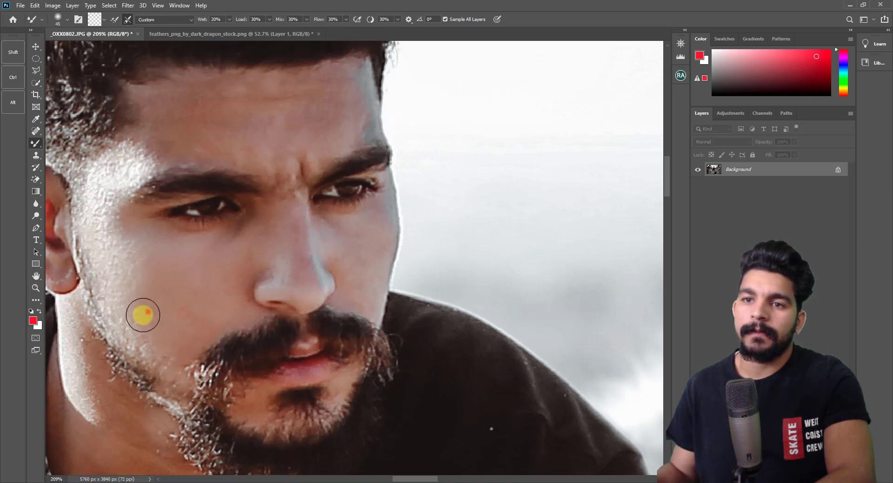
{"action": "key", "text": "bracketleft"}
Step: Smooth the forehead skin at varying brush sizes, then bring up the Beauty Retouch v3 panel
{"action": "scroll", "coordinate": [233, 229], "scroll_direction": "up", "scroll_amount": 5}
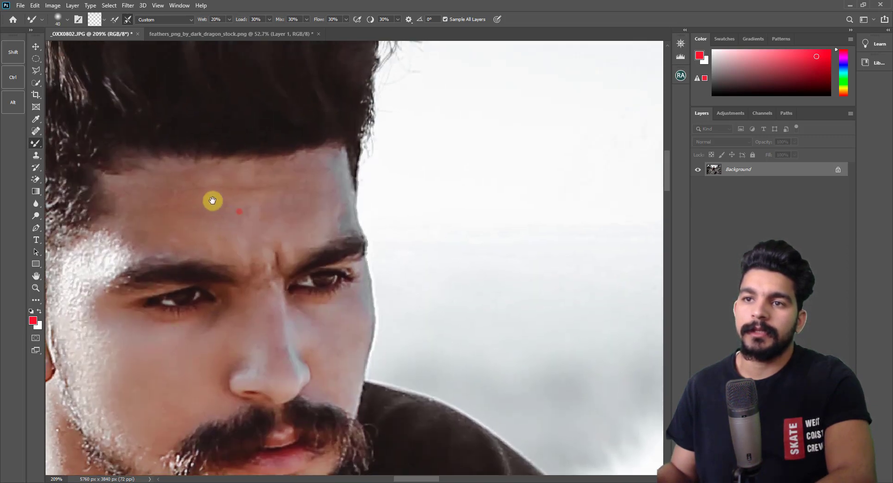
{"action": "key", "text": "bracketright"}
{"action": "left_click", "coordinate": [256, 244]}
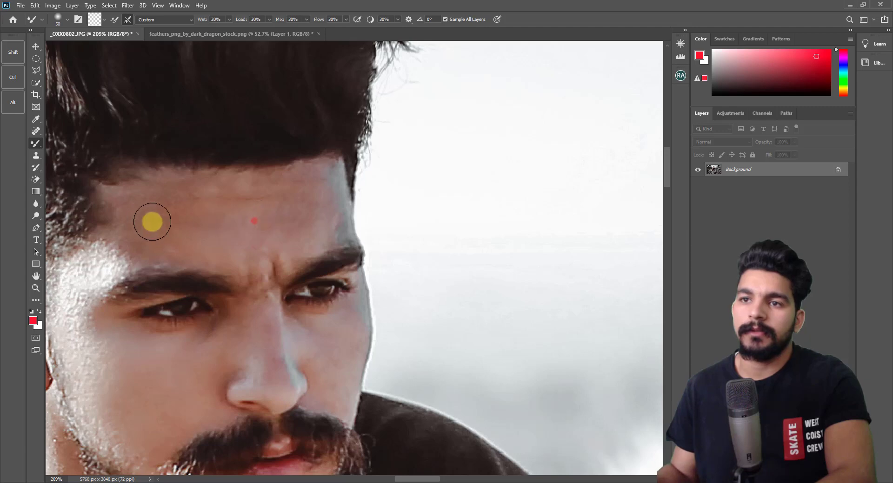
{"action": "left_click_drag", "start_coordinate": [205, 248], "coordinate": [192, 248]}
{"action": "key", "text": "bracketright"}
{"action": "mouse_move", "coordinate": [130, 243]}
{"action": "left_mouse_down"}
{"action": "mouse_move", "coordinate": [100, 262]}
{"action": "mouse_move", "coordinate": [167, 207]}
{"action": "left_mouse_up"}
{"action": "left_click", "coordinate": [212, 198]}
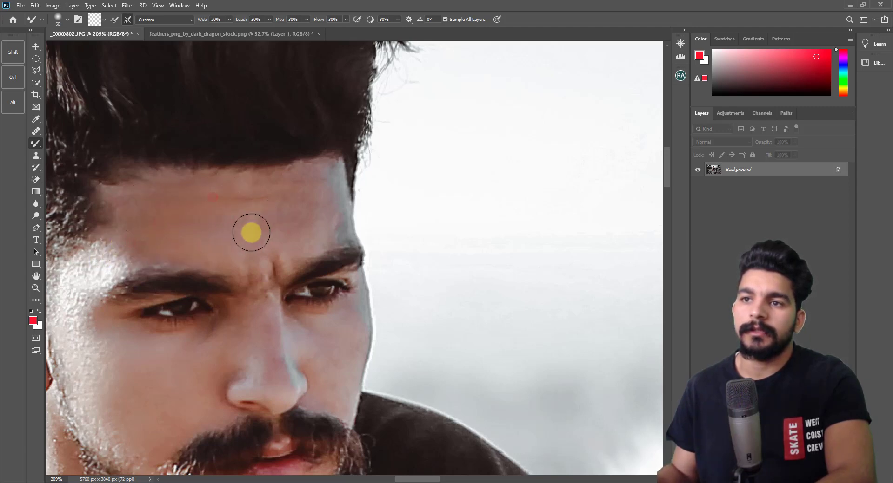
{"action": "left_click", "coordinate": [262, 229]}
{"action": "key", "text": "bracketleft"}
{"action": "left_click", "coordinate": [272, 244]}
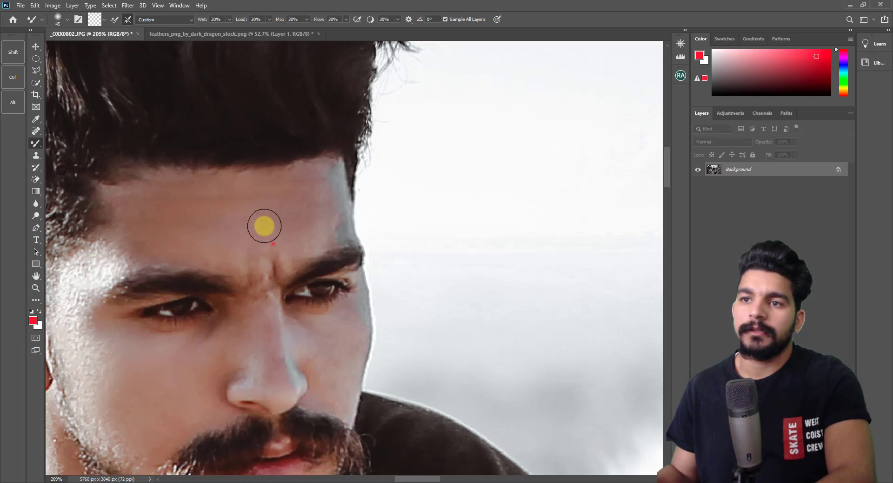
{"action": "key", "text": "bracketleft"}
{"action": "left_click", "coordinate": [331, 212]}
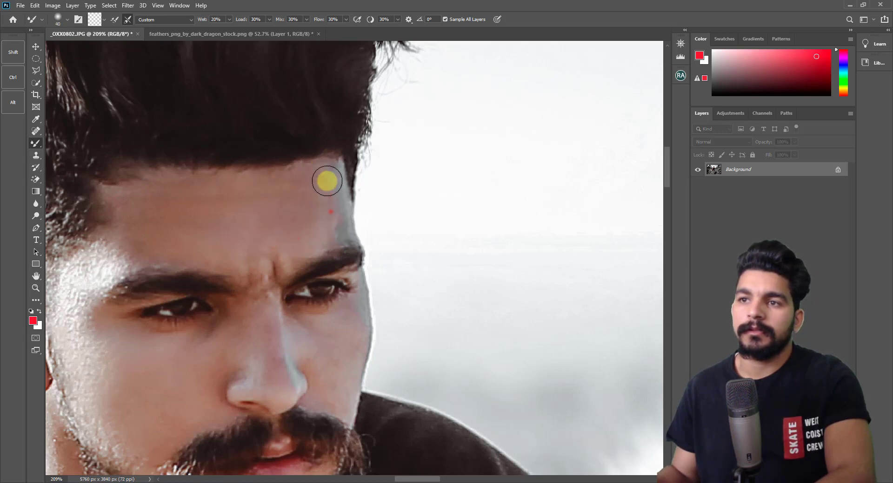
{"action": "left_click", "coordinate": [680, 76]}
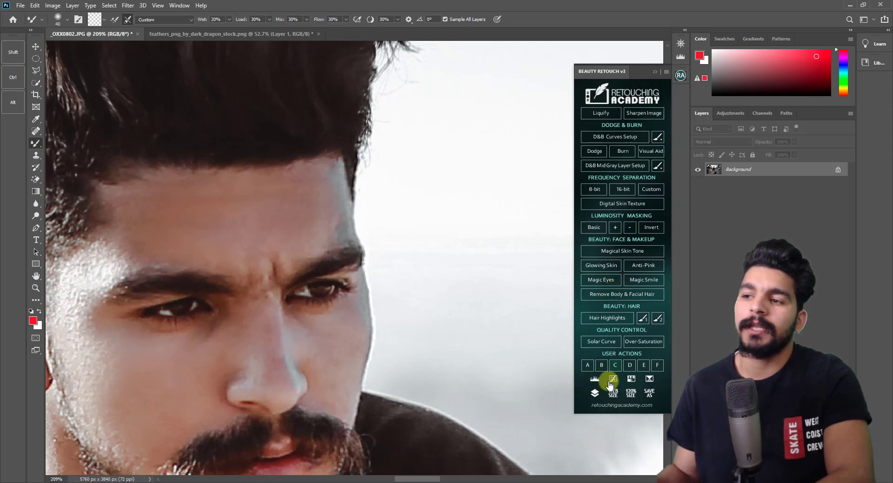
Step: Collapse the Beauty Retouch panel and blend the cheek and forehead at larger brush sizes
{"action": "left_click", "coordinate": [654, 73]}
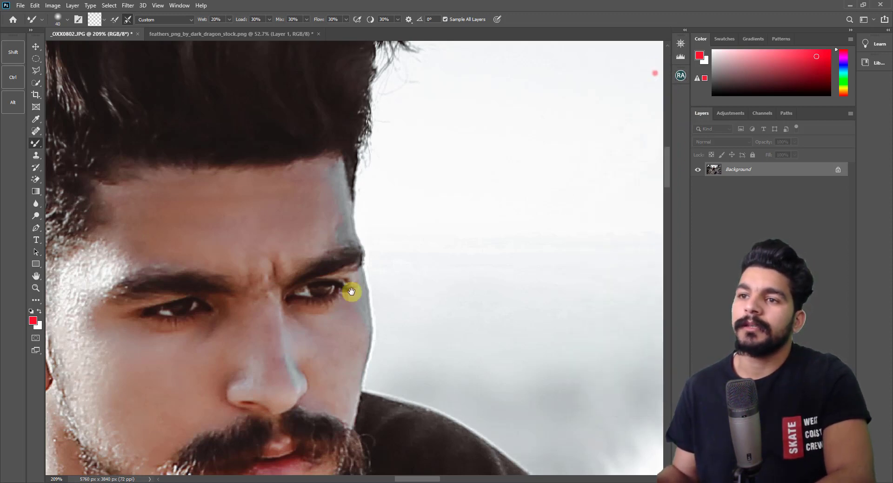
{"action": "left_click_drag", "start_coordinate": [348, 293], "coordinate": [361, 189]}
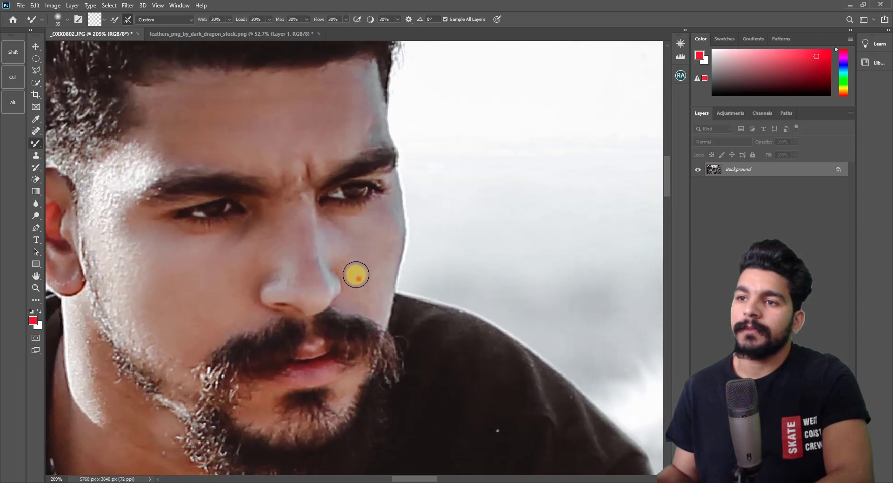
{"action": "key", "text": "bracketright"}
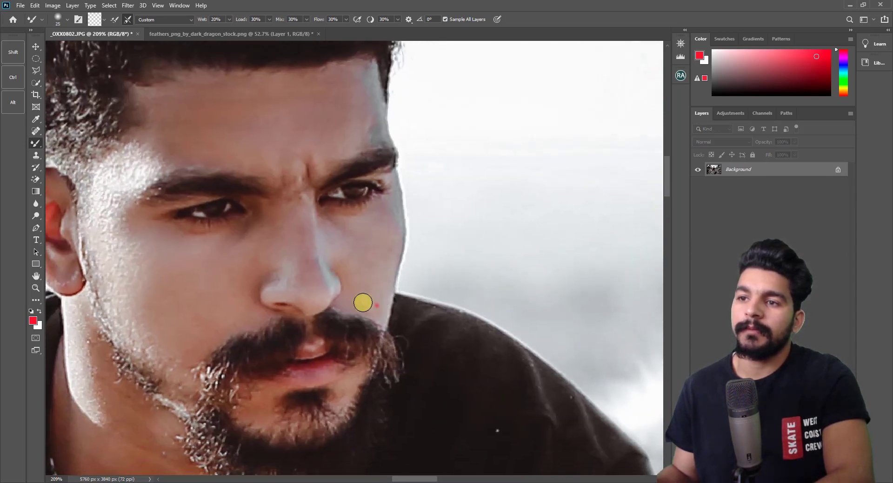
{"action": "key", "text": "bracketright"}
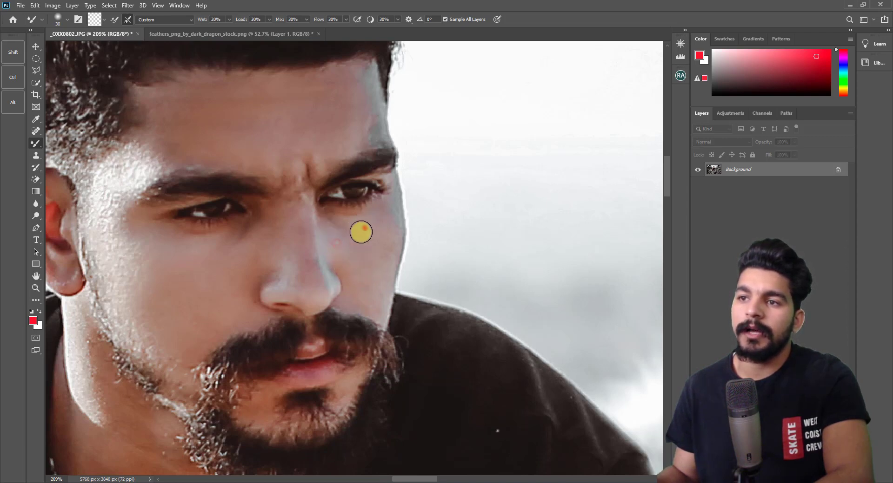
{"action": "key", "text": "bracketright"}
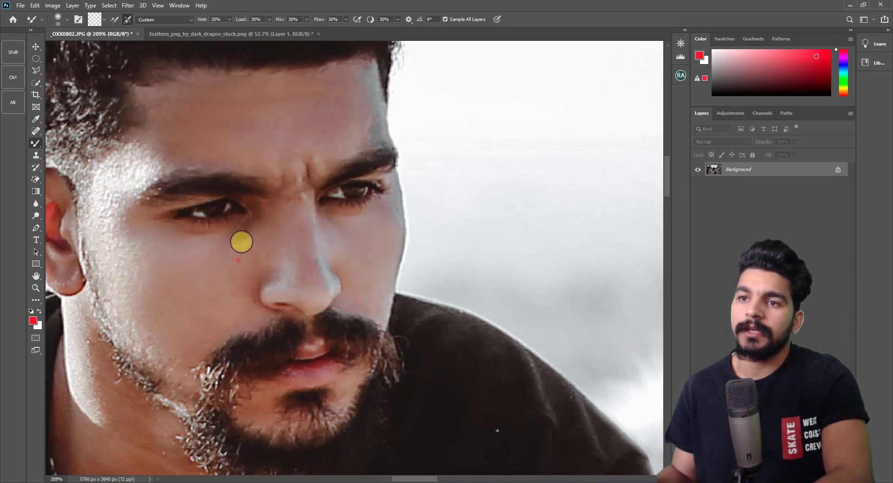
{"action": "key", "text": "bracketright"}
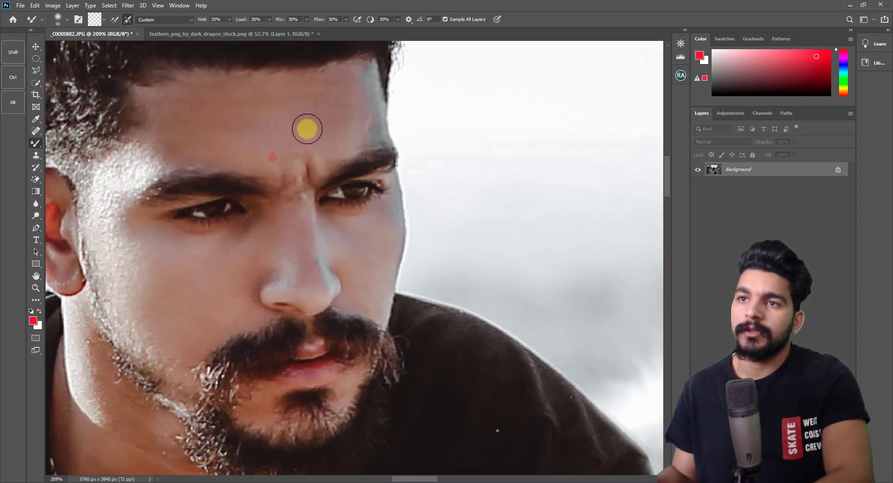
{"action": "key", "text": "bracketright"}
{"action": "key", "text": "bracketright"}
{"action": "key", "text": "bracketright"}
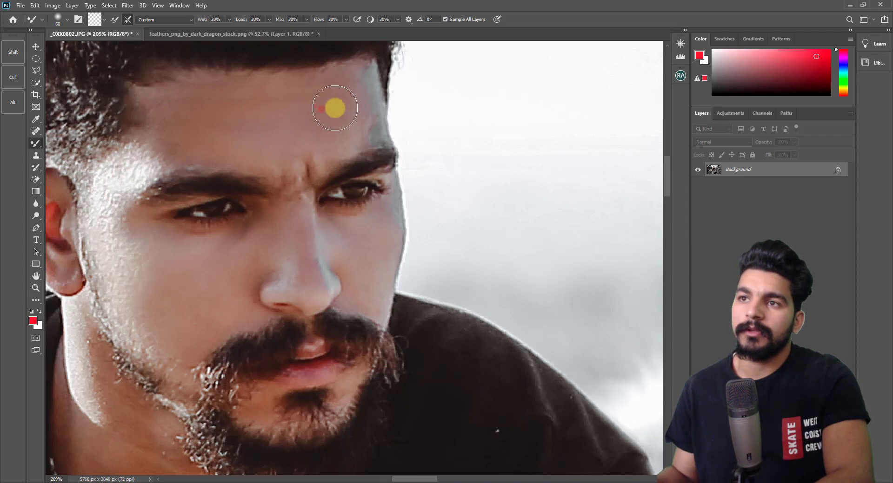
{"action": "key", "text": "bracketleft"}
{"action": "key", "text": "bracketleft"}
{"action": "key", "text": "bracketright"}
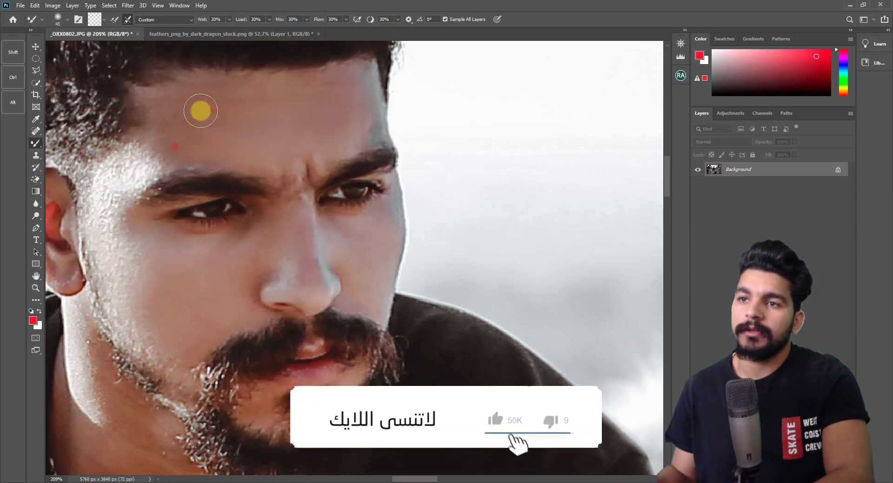
Step: Blend the chin and neck skin, then zoom out to the whole figure
{"action": "left_click_drag", "start_coordinate": [200, 109], "coordinate": [299, 79]}
{"action": "left_click_drag", "start_coordinate": [226, 239], "coordinate": [209, 223]}
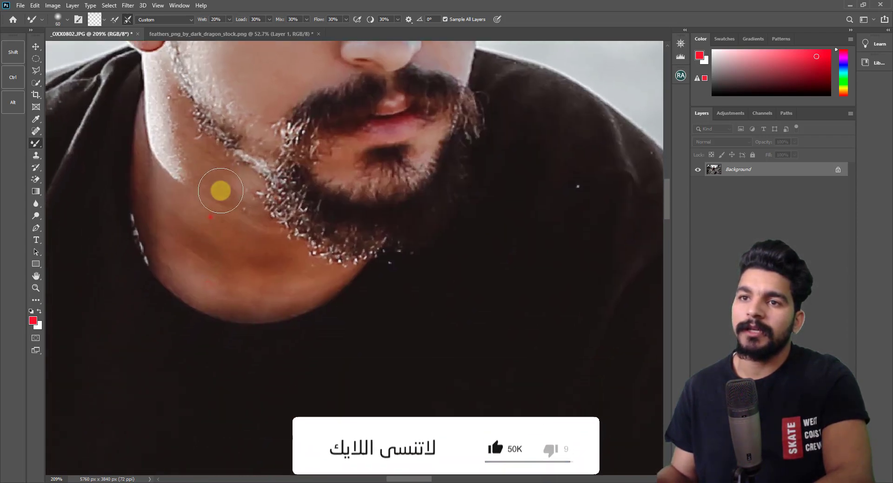
{"action": "key", "text": "bracketright"}
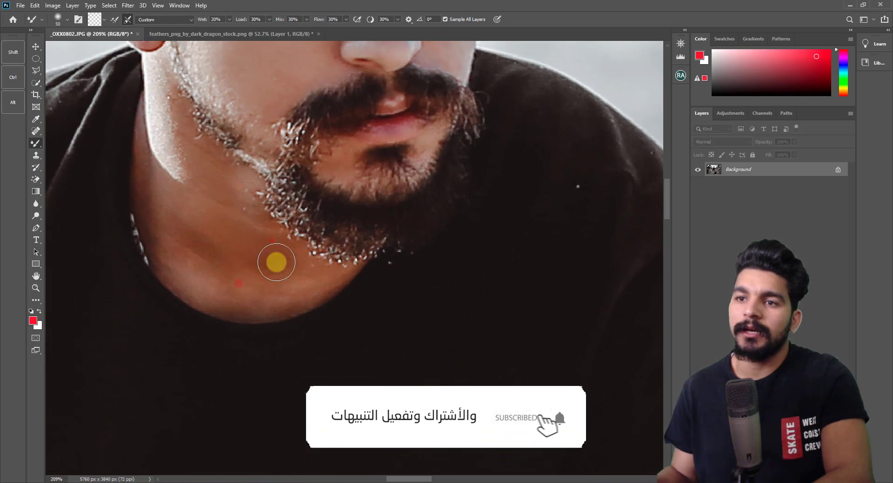
{"action": "key", "text": "bracketleft"}
{"action": "key", "text": "bracketleft"}
{"action": "key", "text": "bracketright"}
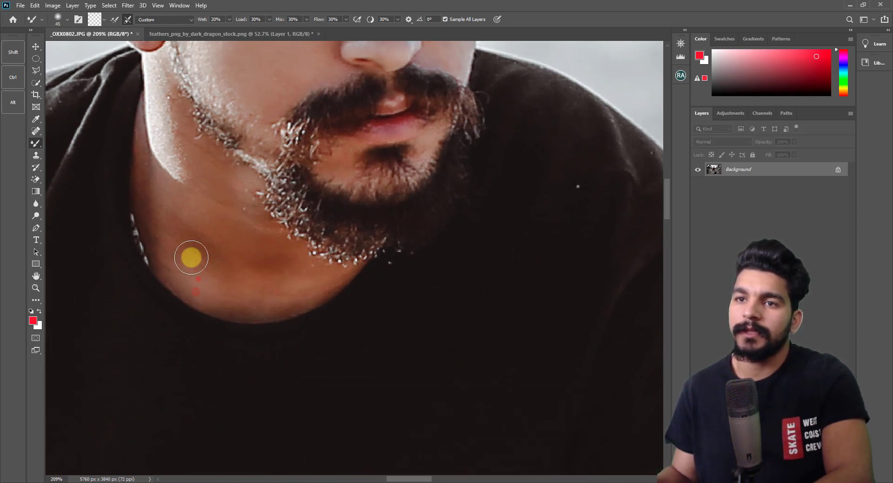
{"action": "left_click", "coordinate": [36, 288]}
{"action": "mouse_move", "coordinate": [275, 265]}
{"action": "left_mouse_down"}
{"action": "mouse_move", "coordinate": [289, 191]}
{"action": "mouse_move", "coordinate": [277, 192]}
{"action": "left_mouse_up"}
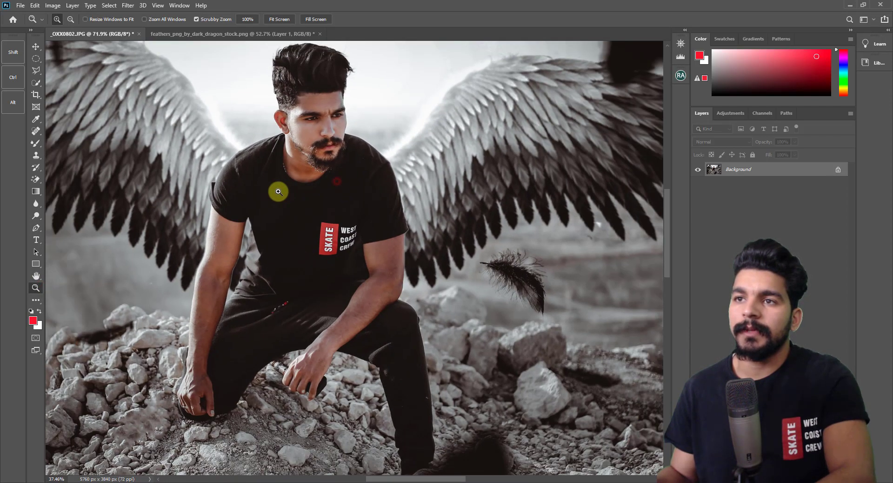
Step: Zoom in on the forearm and size the Mixer Brush for the arm skin
{"action": "mouse_move", "coordinate": [355, 321]}
{"action": "left_mouse_down"}
{"action": "mouse_move", "coordinate": [412, 315]}
{"action": "mouse_move", "coordinate": [378, 309]}
{"action": "left_mouse_up"}
{"action": "key", "text": "b"}
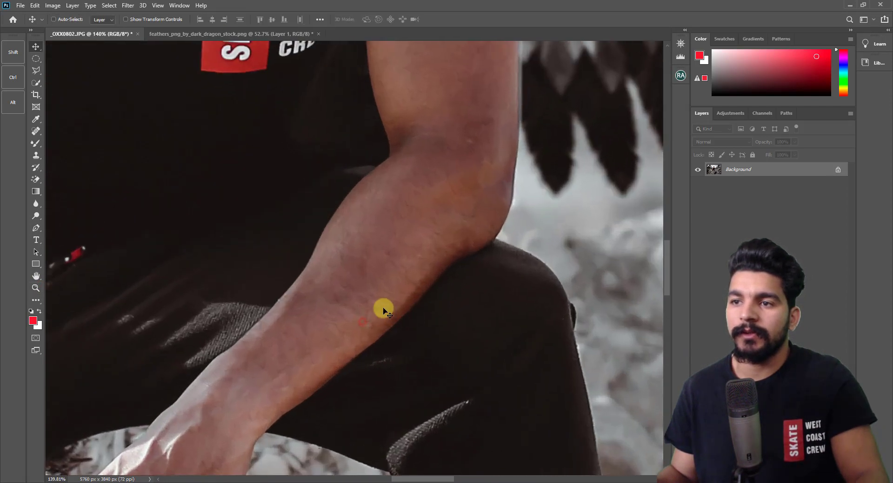
{"action": "key", "text": "bracketright"}
{"action": "key", "text": "bracketright"}
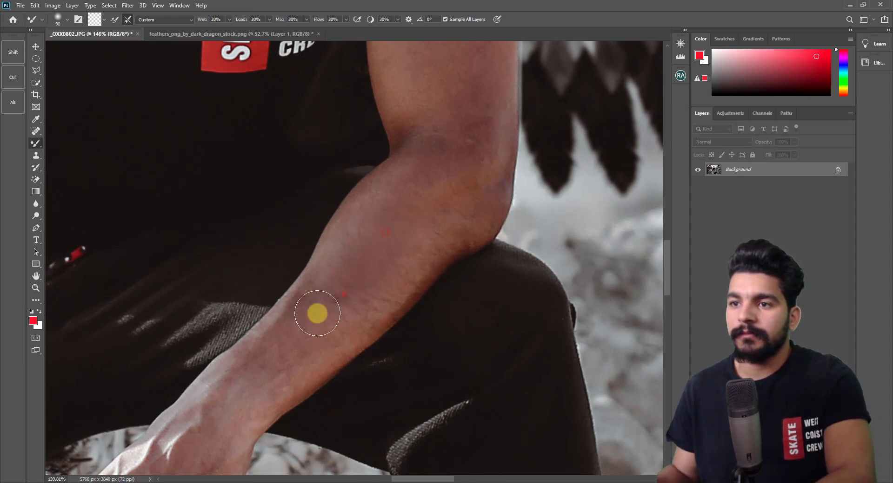
{"action": "key", "text": "bracketright"}
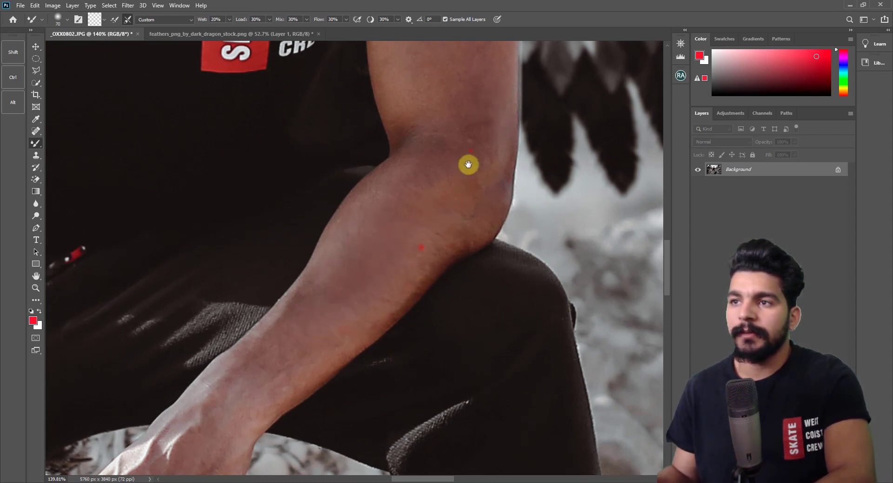
{"action": "scroll", "coordinate": [470, 120], "scroll_direction": "up", "scroll_amount": 1}
{"action": "key", "text": "bracketleft"}
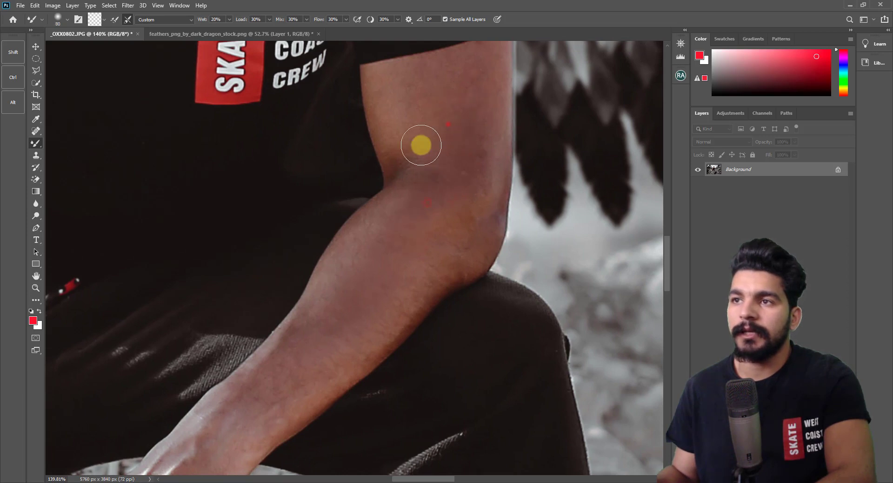
{"action": "key", "text": "bracketright"}
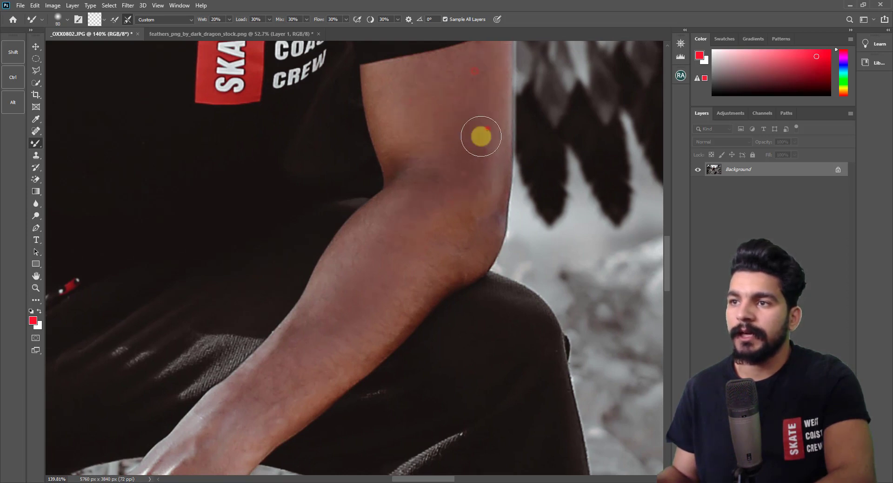
{"action": "mouse_move", "coordinate": [341, 297]}
{"action": "left_mouse_down"}
{"action": "mouse_move", "coordinate": [383, 126]}
{"action": "mouse_move", "coordinate": [358, 215]}
{"action": "left_mouse_up"}
{"action": "key", "text": "bracketright"}
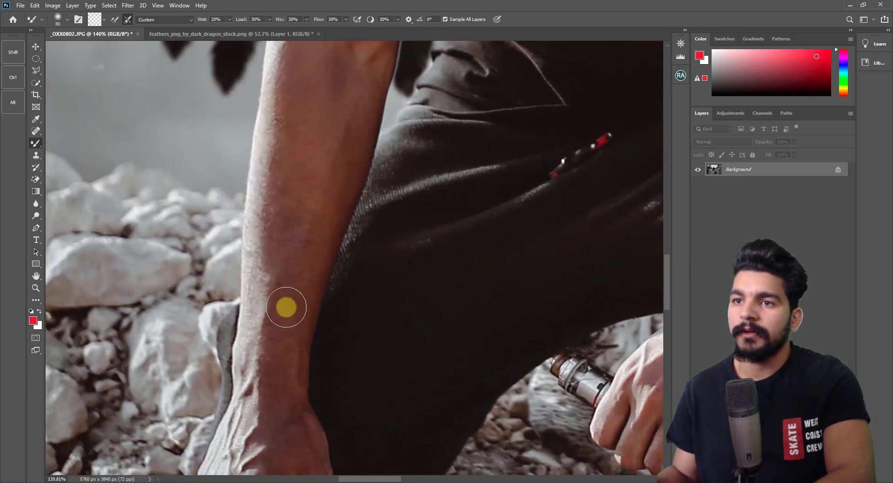
{"action": "key", "text": "bracketleft"}
{"action": "key", "text": "bracketleft"}
Step: Smooth the skin on the upper arm and down the forearm with brush strokes
{"action": "left_click_drag", "start_coordinate": [317, 95], "coordinate": [299, 232]}
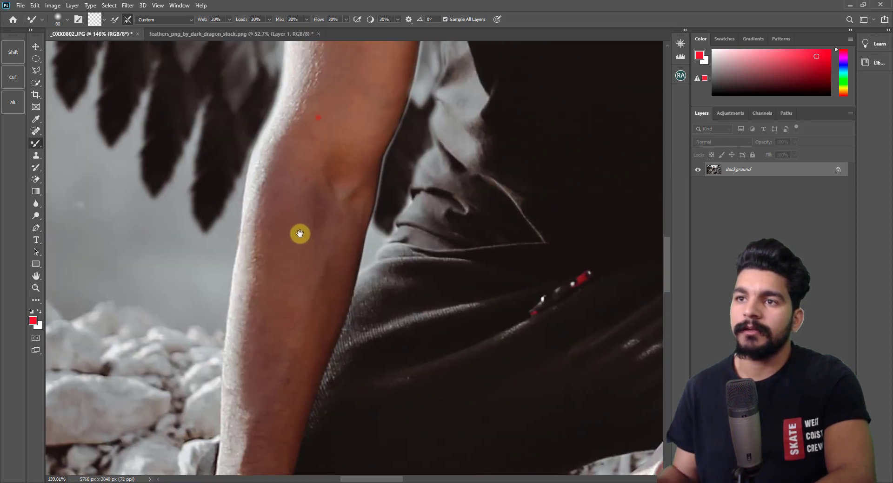
{"action": "scroll", "coordinate": [293, 213], "scroll_direction": "up", "scroll_amount": 3}
{"action": "key", "text": "bracketright"}
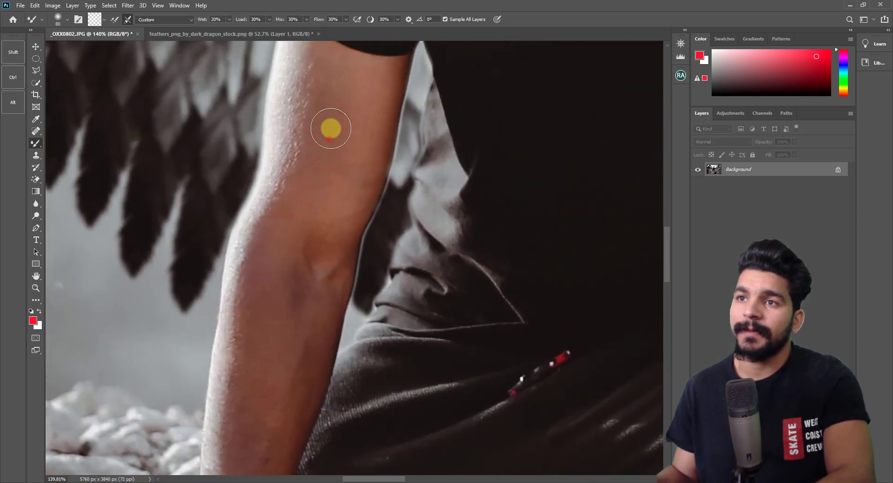
{"action": "mouse_move", "coordinate": [332, 87]}
{"action": "left_mouse_down"}
{"action": "mouse_move", "coordinate": [361, 99]}
{"action": "mouse_move", "coordinate": [339, 199]}
{"action": "mouse_move", "coordinate": [321, 189]}
{"action": "mouse_move", "coordinate": [296, 194]}
{"action": "left_mouse_up"}
{"action": "scroll", "coordinate": [379, 100], "scroll_direction": "down", "scroll_amount": 5}
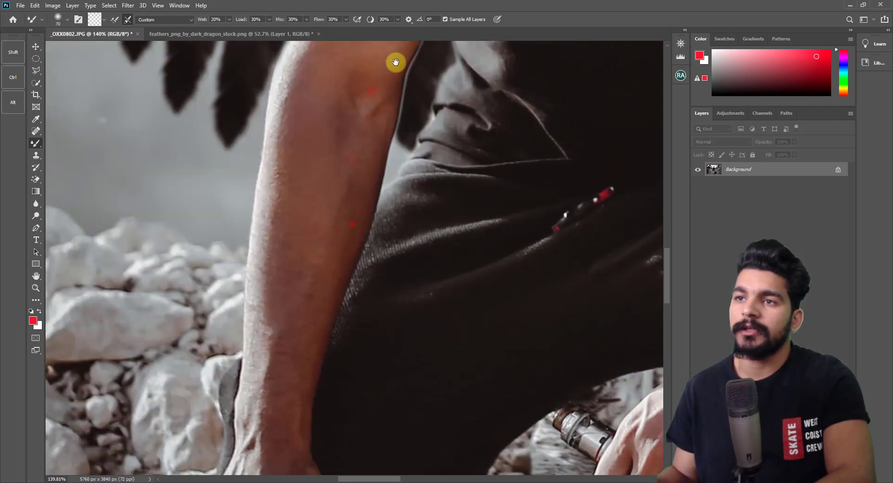
{"action": "key", "text": "bracketleft"}
{"action": "key", "text": "bracketleft"}
{"action": "mouse_move", "coordinate": [344, 145]}
{"action": "left_mouse_down"}
{"action": "mouse_move", "coordinate": [347, 106]}
{"action": "mouse_move", "coordinate": [351, 120]}
{"action": "mouse_move", "coordinate": [329, 158]}
{"action": "mouse_move", "coordinate": [299, 285]}
{"action": "mouse_move", "coordinate": [307, 265]}
{"action": "mouse_move", "coordinate": [312, 297]}
{"action": "mouse_move", "coordinate": [298, 315]}
{"action": "mouse_move", "coordinate": [319, 321]}
{"action": "left_mouse_up"}
{"action": "key", "text": "bracketright"}
{"action": "key", "text": "bracketleft"}
{"action": "left_click", "coordinate": [36, 288]}
Step: Zoom out to view the whole composite, then zoom back in on the man
{"action": "scroll", "coordinate": [310, 177], "scroll_direction": "down", "scroll_amount": 3}
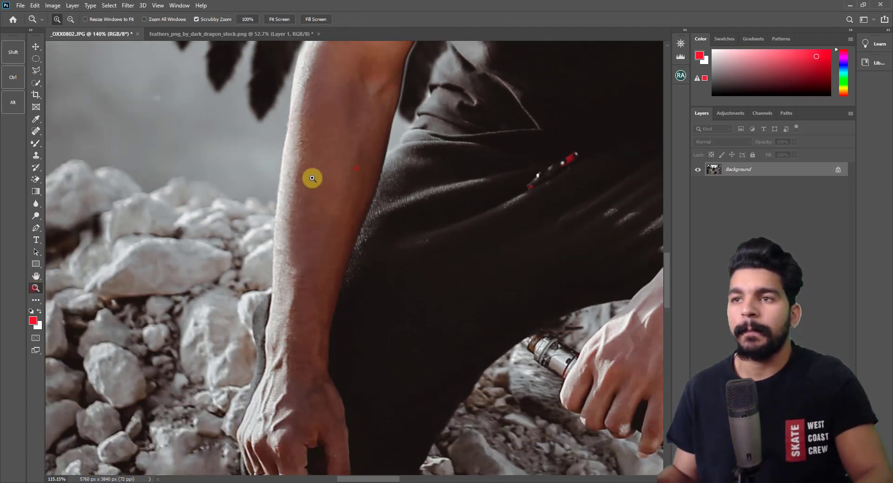
{"action": "scroll", "coordinate": [413, 176], "scroll_direction": "down", "scroll_amount": 2}
{"action": "scroll", "coordinate": [413, 176], "scroll_direction": "down", "scroll_amount": 2}
{"action": "scroll", "coordinate": [393, 218], "scroll_direction": "down", "scroll_amount": 1}
{"action": "scroll", "coordinate": [404, 159], "scroll_direction": "up", "scroll_amount": 2}
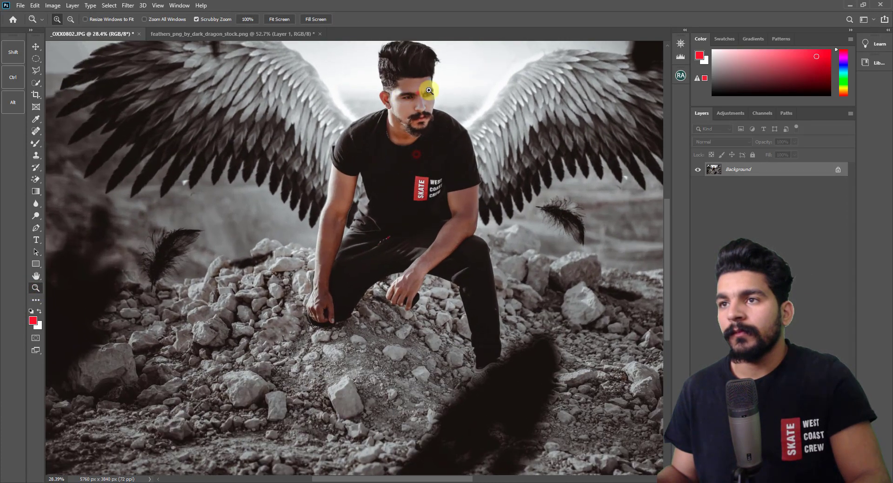
{"action": "scroll", "coordinate": [409, 96], "scroll_direction": "up", "scroll_amount": 3}
{"action": "left_click_drag", "start_coordinate": [455, 120], "coordinate": [408, 146]}
{"action": "scroll", "coordinate": [399, 124], "scroll_direction": "up", "scroll_amount": 1}
{"action": "scroll", "coordinate": [358, 139], "scroll_direction": "down", "scroll_amount": 3}
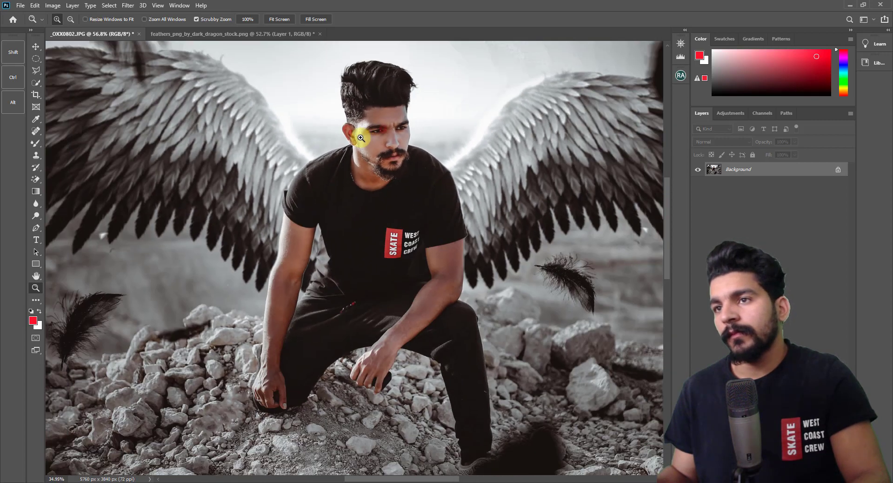
{"action": "scroll", "coordinate": [365, 138], "scroll_direction": "down", "scroll_amount": 1}
{"action": "scroll", "coordinate": [396, 139], "scroll_direction": "down", "scroll_amount": 1}
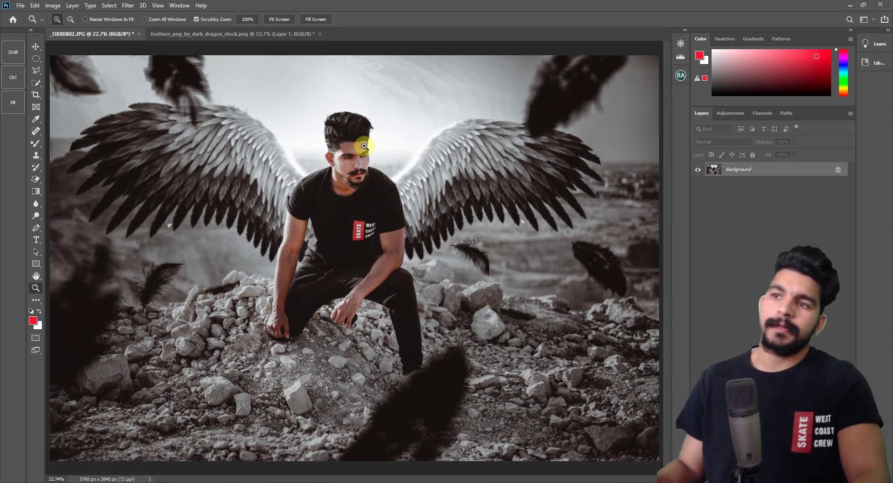
{"action": "scroll", "coordinate": [402, 152], "scroll_direction": "up", "scroll_amount": 4}
{"action": "scroll", "coordinate": [395, 150], "scroll_direction": "down", "scroll_amount": 2}
{"action": "scroll", "coordinate": [393, 153], "scroll_direction": "down", "scroll_amount": 1}
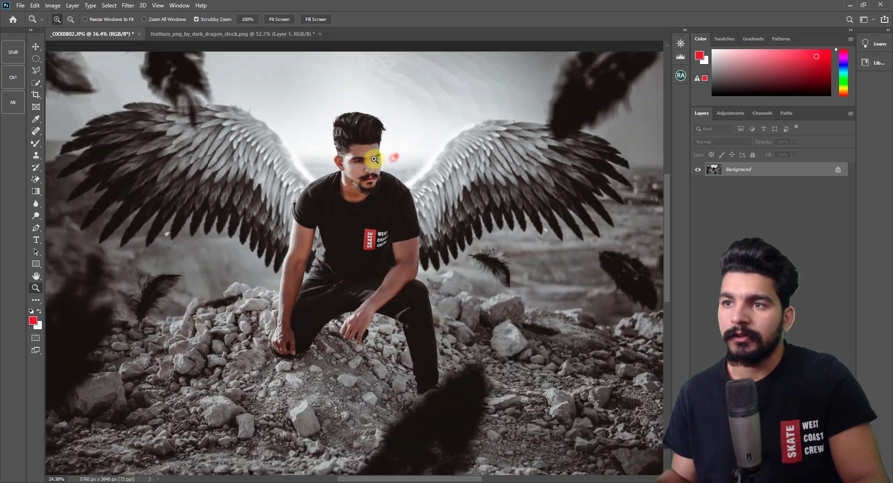
{"action": "scroll", "coordinate": [374, 160], "scroll_direction": "down", "scroll_amount": 1}
{"action": "mouse_move", "coordinate": [388, 163]}
{"action": "left_mouse_down"}
{"action": "mouse_move", "coordinate": [379, 162]}
{"action": "mouse_move", "coordinate": [394, 153]}
{"action": "left_mouse_up"}
{"action": "left_click", "coordinate": [135, 5]}
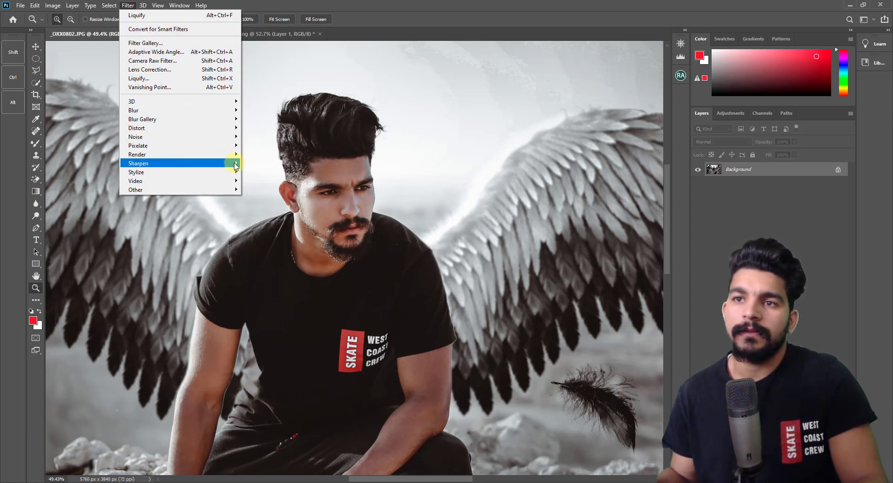
{"action": "mouse_move", "coordinate": [177, 163]}
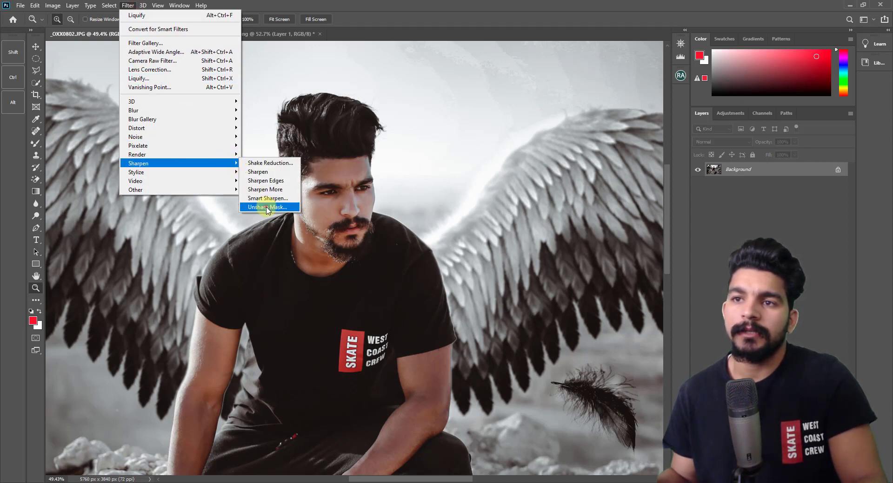
Step: Apply Unsharp Mask with Amount 98, Radius 1.4 pixels, Threshold 0, then zoom to the face
{"action": "left_click", "coordinate": [267, 208]}
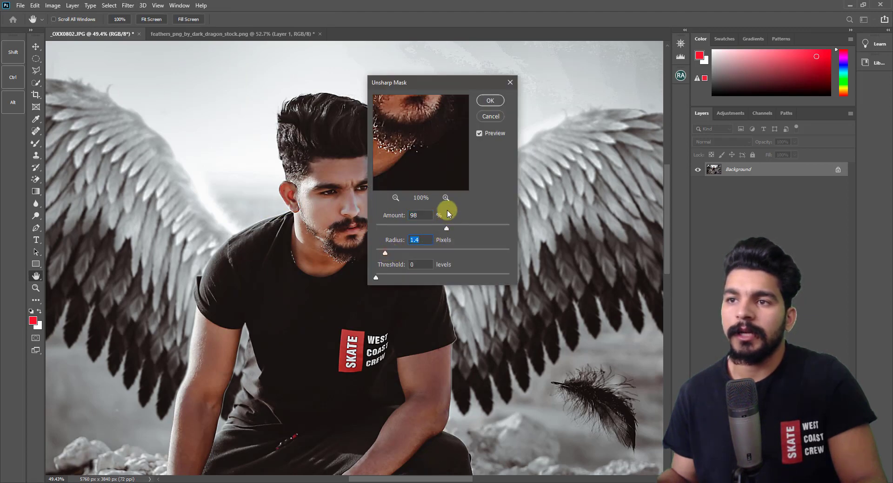
{"action": "left_click", "coordinate": [490, 101]}
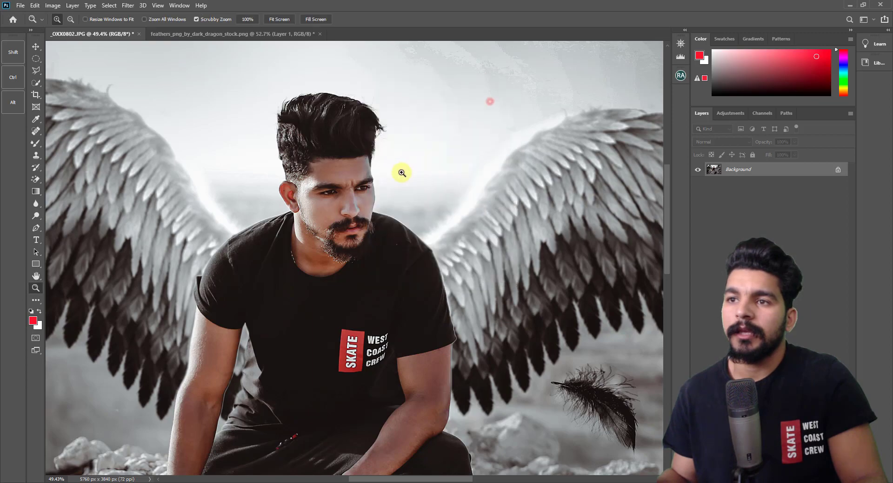
{"action": "key", "text": "z"}
{"action": "right_click", "coordinate": [364, 205]}
{"action": "left_click", "coordinate": [363, 204]}
{"action": "left_click_drag", "start_coordinate": [364, 205], "coordinate": [395, 162]}
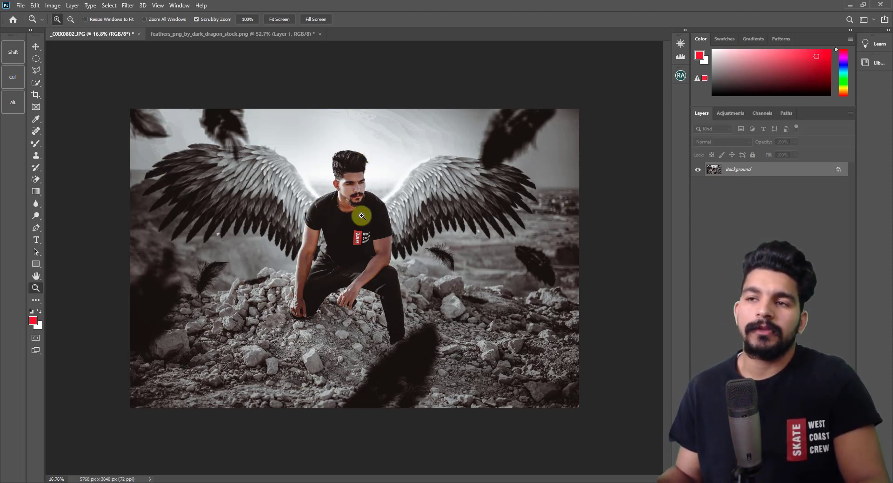
{"action": "mouse_move", "coordinate": [349, 193]}
{"action": "left_mouse_down"}
{"action": "mouse_move", "coordinate": [390, 191]}
{"action": "mouse_move", "coordinate": [401, 203]}
{"action": "left_mouse_up"}
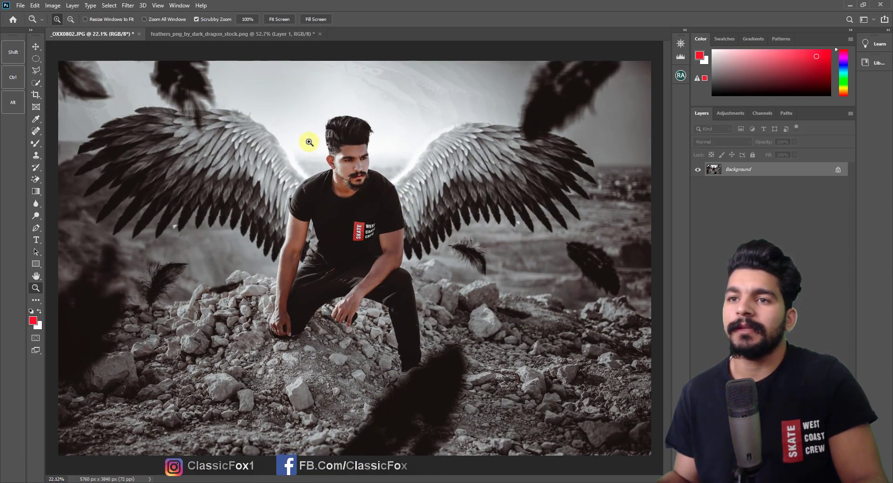
Step: Open the Camera Raw Filter and apply the Previous Conversion settings
{"action": "left_click", "coordinate": [127, 6]}
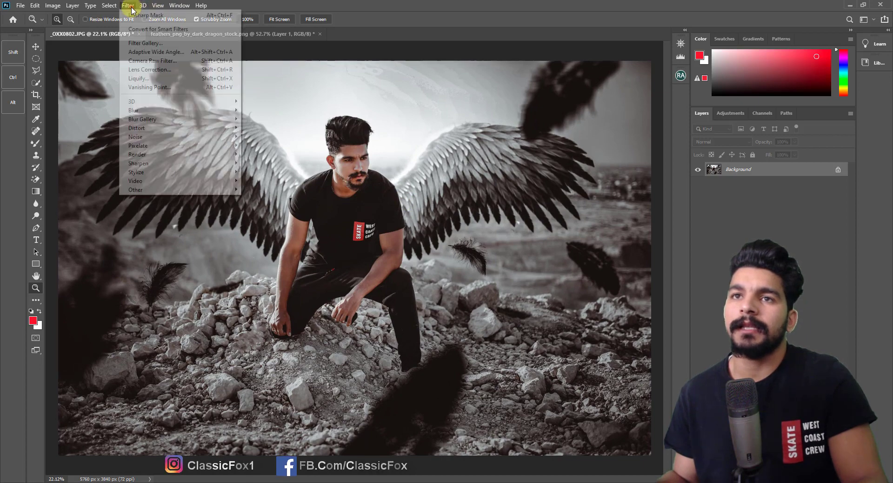
{"action": "left_click", "coordinate": [156, 60]}
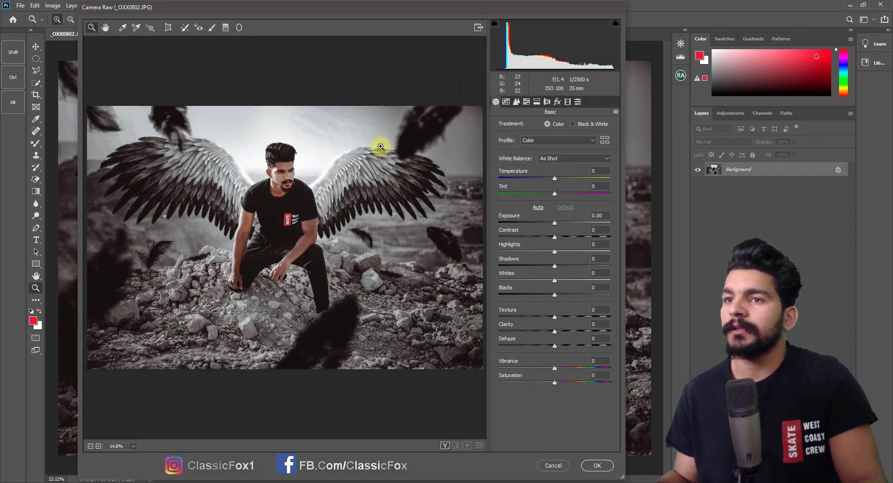
{"action": "left_click", "coordinate": [615, 112]}
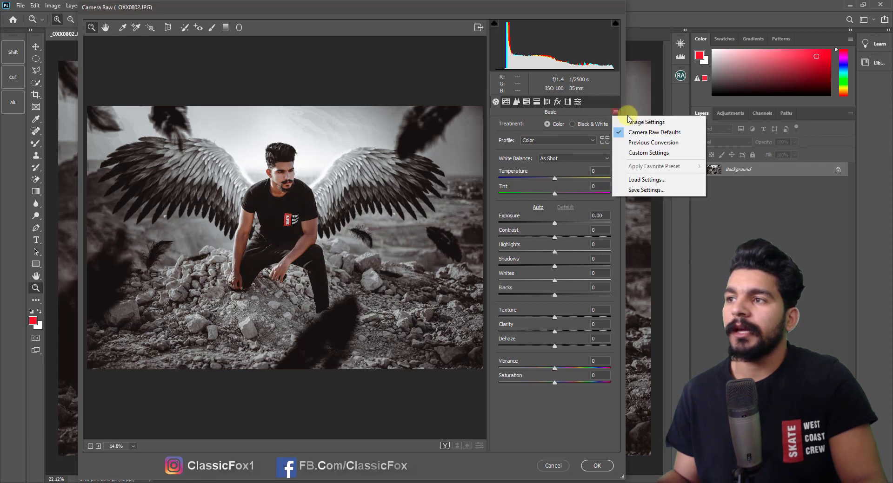
{"action": "left_click", "coordinate": [636, 143]}
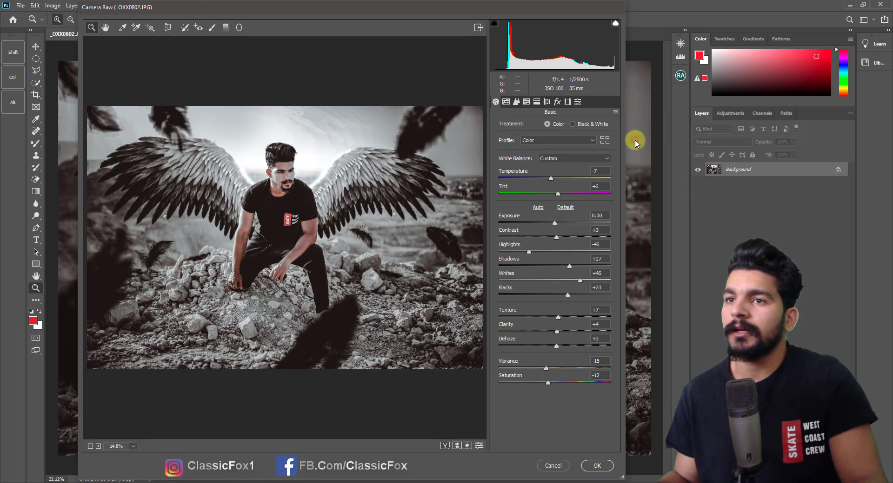
Step: Save the current settings as a new preset named 4 in the ClassicFox group
{"action": "left_click", "coordinate": [578, 102]}
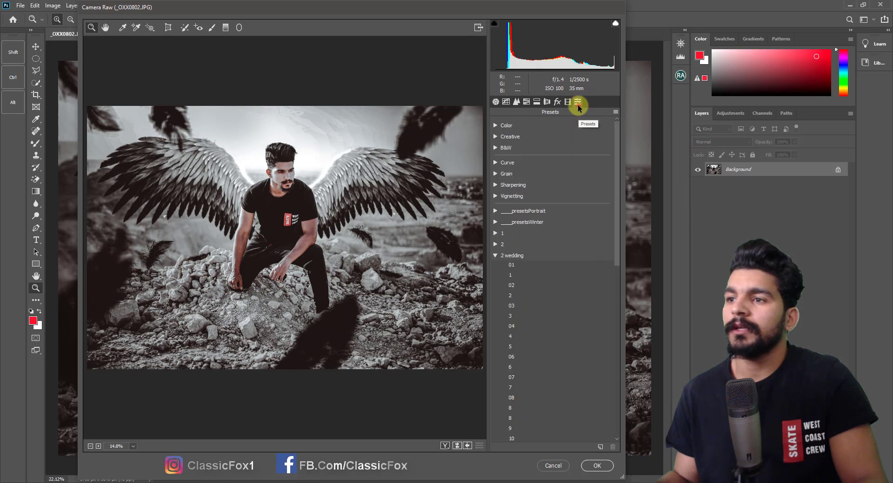
{"action": "left_click", "coordinate": [495, 255]}
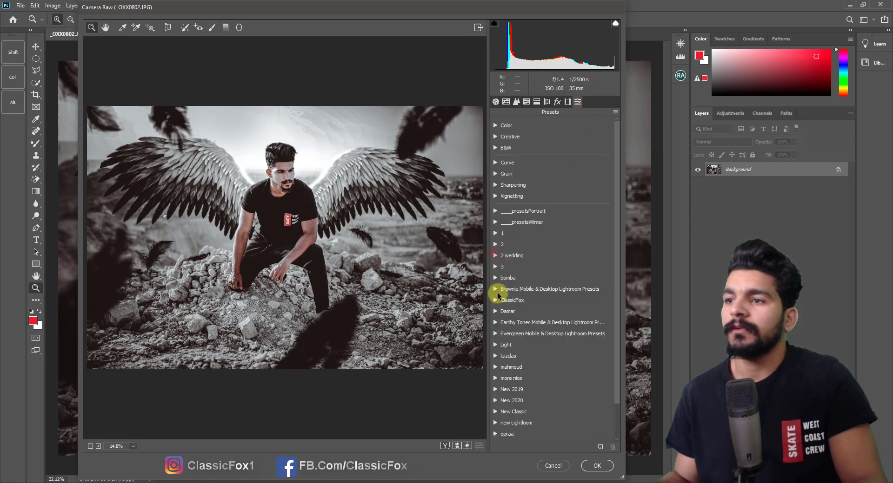
{"action": "left_click", "coordinate": [599, 447]}
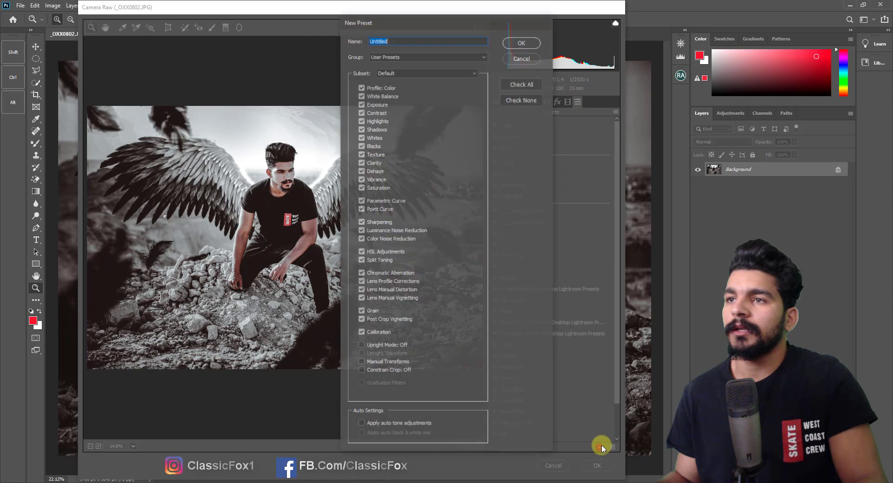
{"action": "left_click", "coordinate": [401, 57]}
{"action": "left_click", "coordinate": [401, 134]}
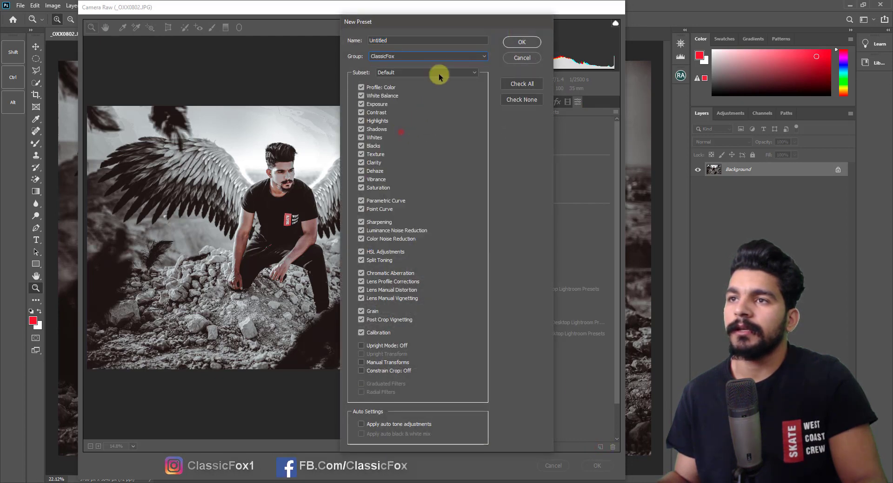
{"action": "key", "text": "shift+Tab"}
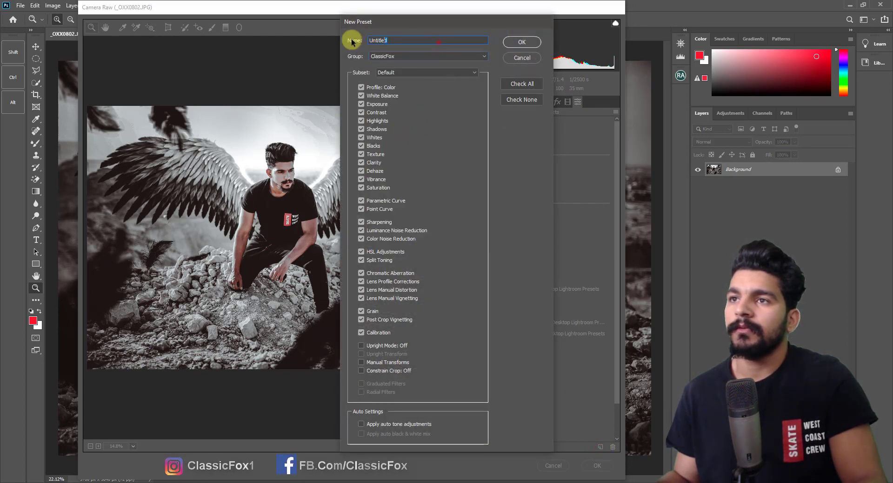
{"action": "type", "text": "4"}
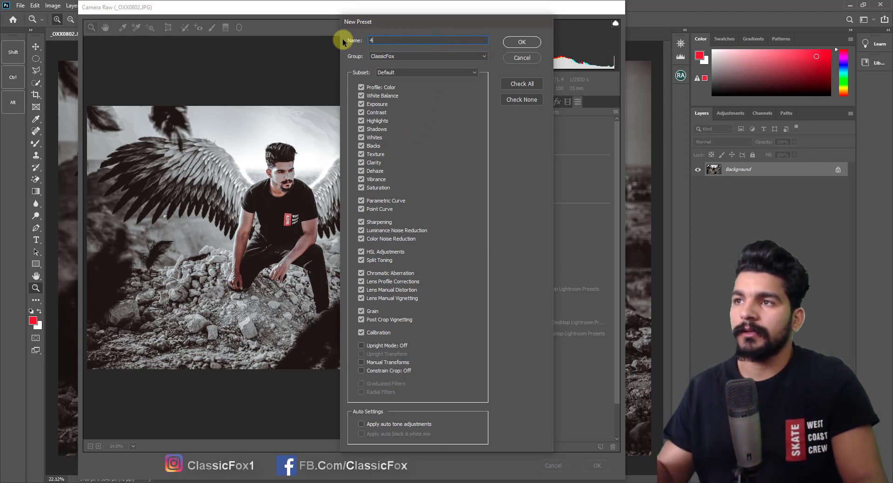
{"action": "left_click", "coordinate": [528, 41]}
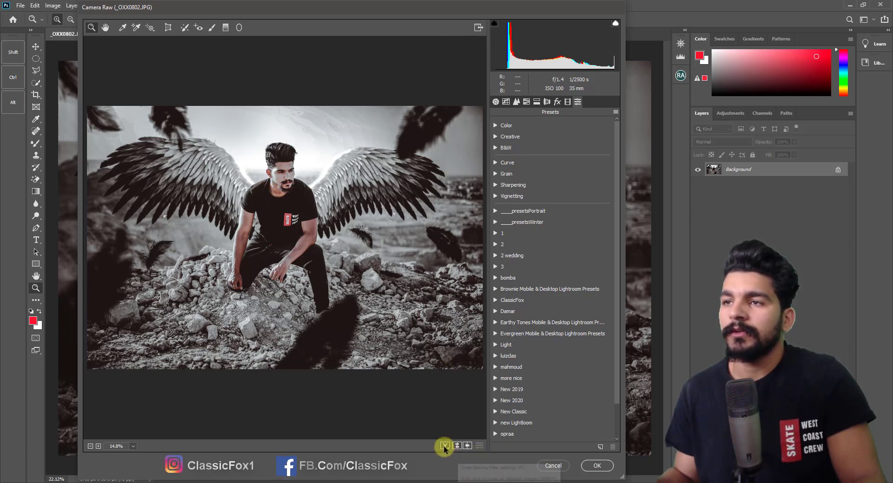
Step: Reset the Camera Raw adjustments to Image Settings and zoom the preview toward the man
{"action": "left_click", "coordinate": [495, 102]}
{"action": "left_click", "coordinate": [615, 113]}
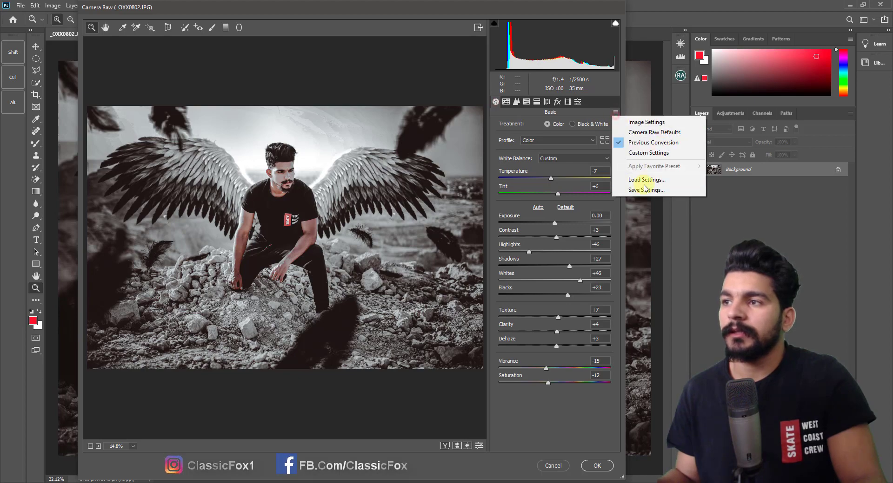
{"action": "left_click", "coordinate": [651, 132]}
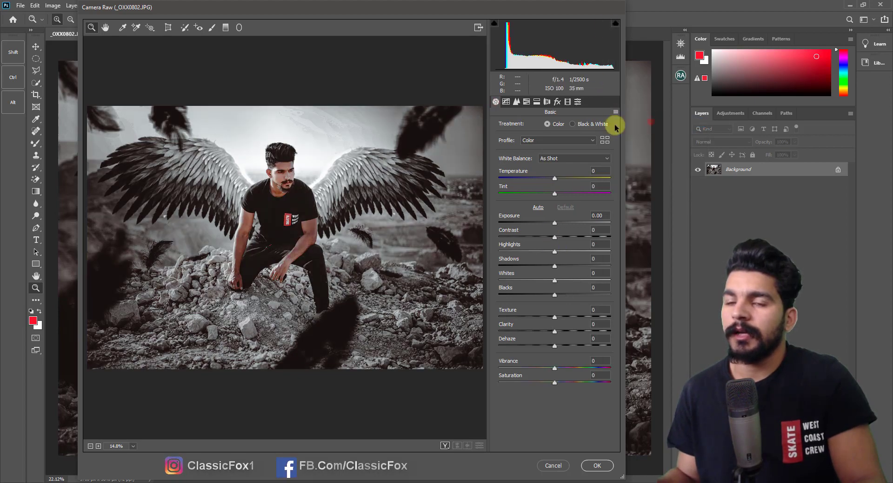
{"action": "left_click_drag", "start_coordinate": [279, 172], "coordinate": [335, 214]}
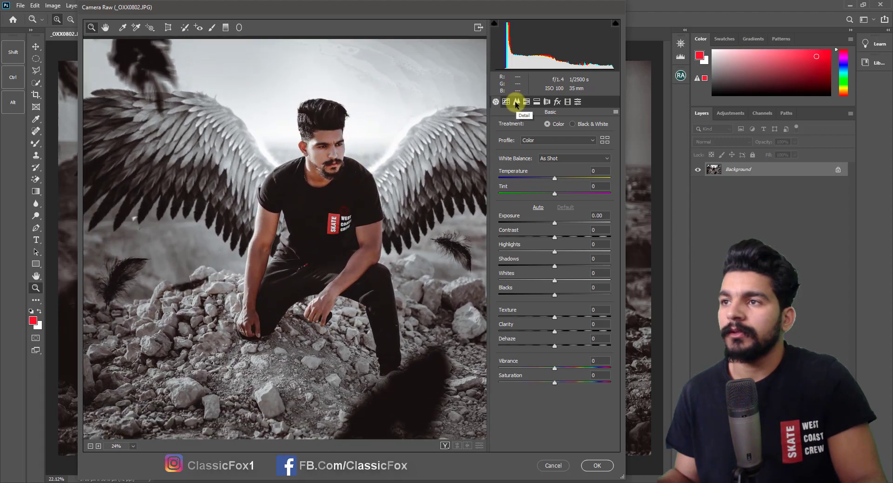
Step: Build an RGB point curve lifting blacks to 21/28 with a midtone point at 121/122
{"action": "left_click", "coordinate": [506, 102]}
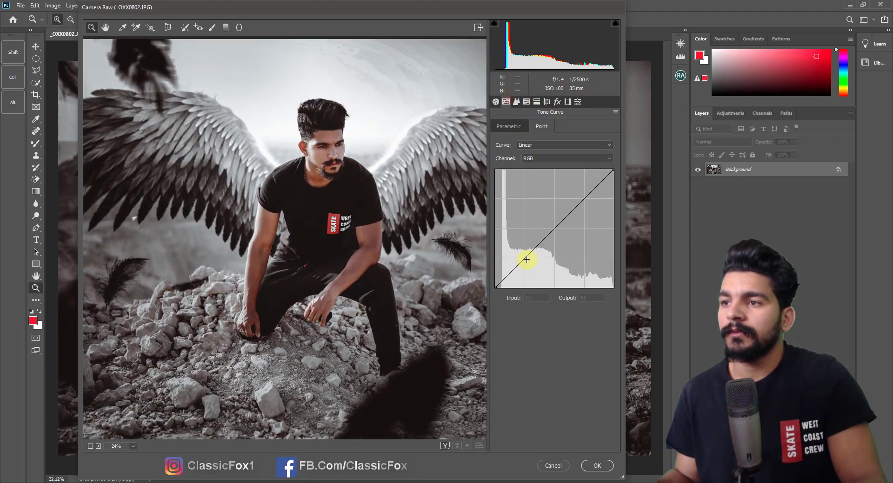
{"action": "left_click", "coordinate": [524, 259]}
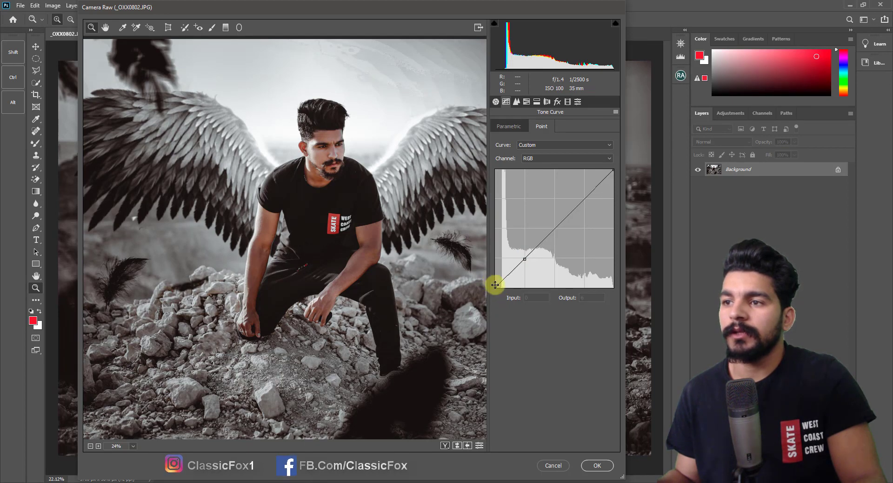
{"action": "mouse_move", "coordinate": [491, 285]}
{"action": "left_mouse_down"}
{"action": "mouse_move", "coordinate": [475, 273]}
{"action": "mouse_move", "coordinate": [456, 277]}
{"action": "left_mouse_up"}
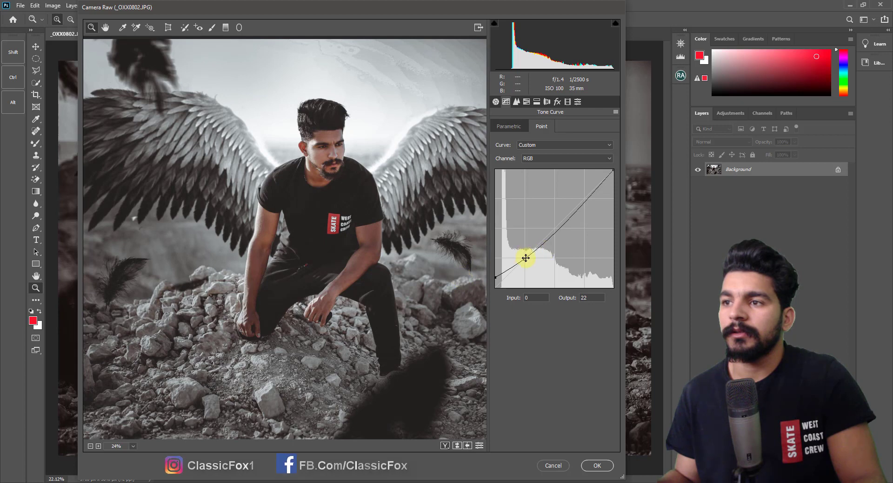
{"action": "left_click_drag", "start_coordinate": [511, 268], "coordinate": [505, 275]}
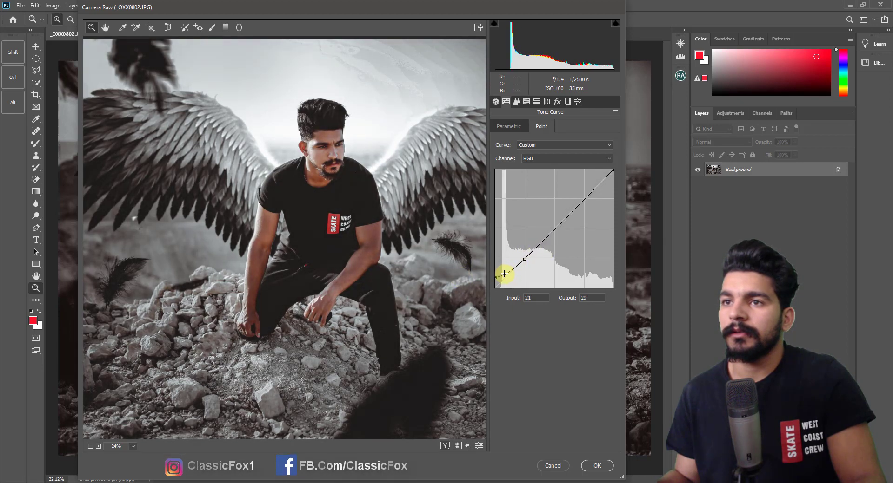
{"action": "left_click_drag", "start_coordinate": [505, 275], "coordinate": [504, 274]}
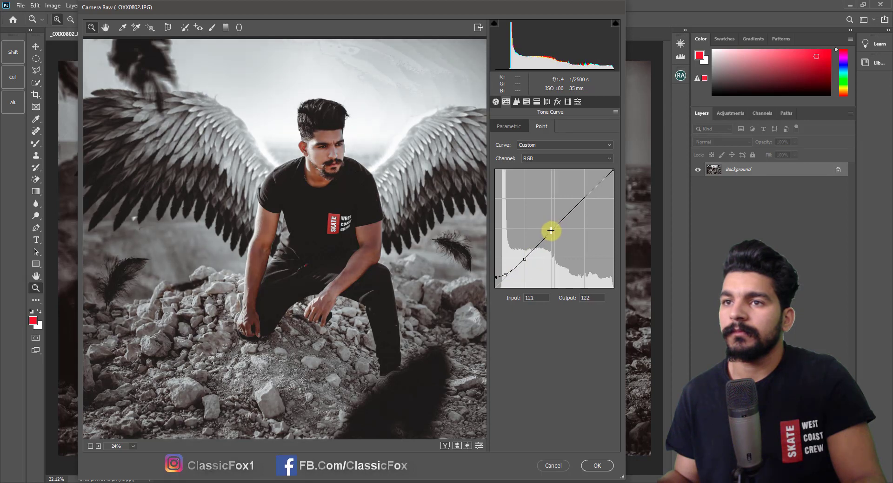
{"action": "left_click", "coordinate": [550, 230]}
{"action": "scroll", "coordinate": [416, 351], "scroll_direction": "down", "scroll_amount": 2}
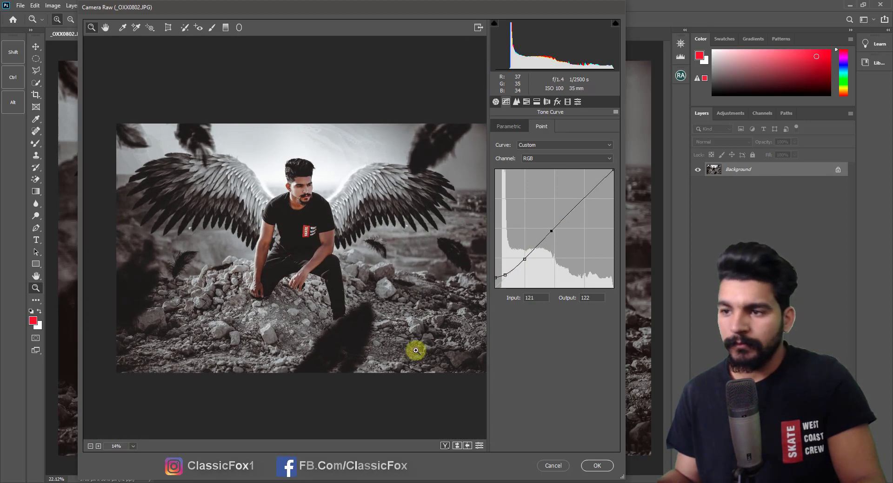
Step: Commit the faded-blacks Camera Raw grade and adjust the canvas zoom slightly
{"action": "left_click", "coordinate": [596, 467]}
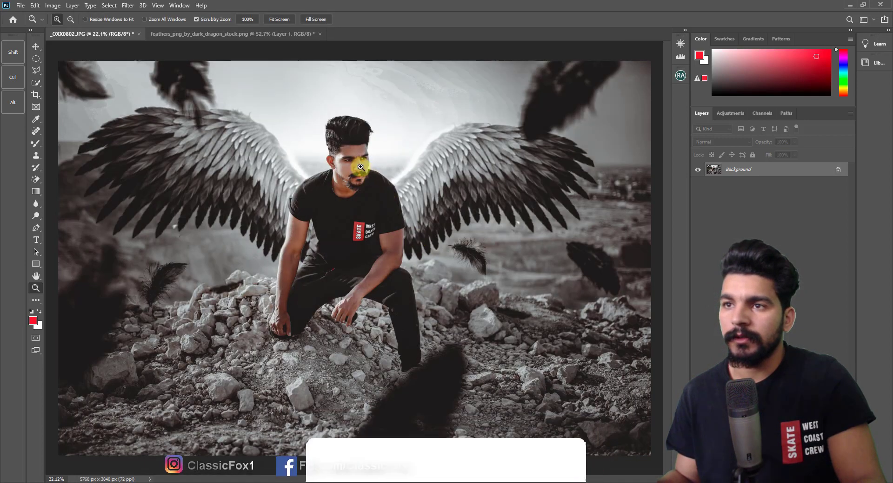
{"action": "left_click_drag", "start_coordinate": [360, 167], "coordinate": [402, 170]}
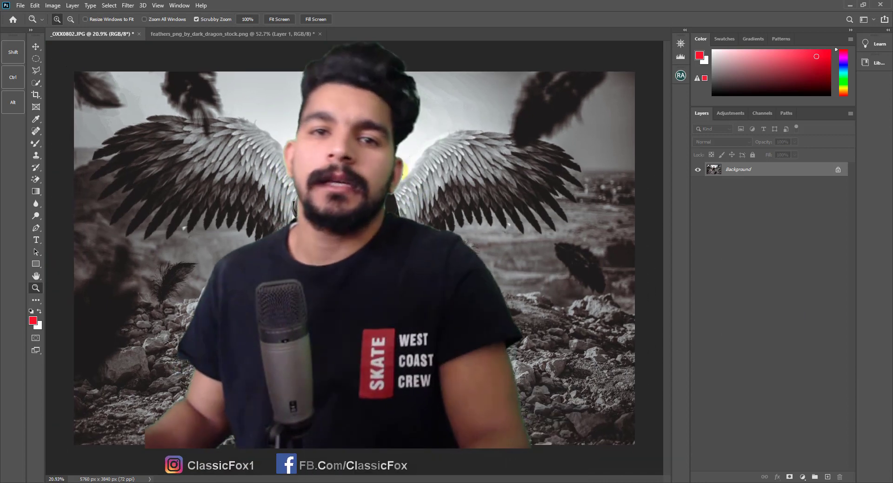